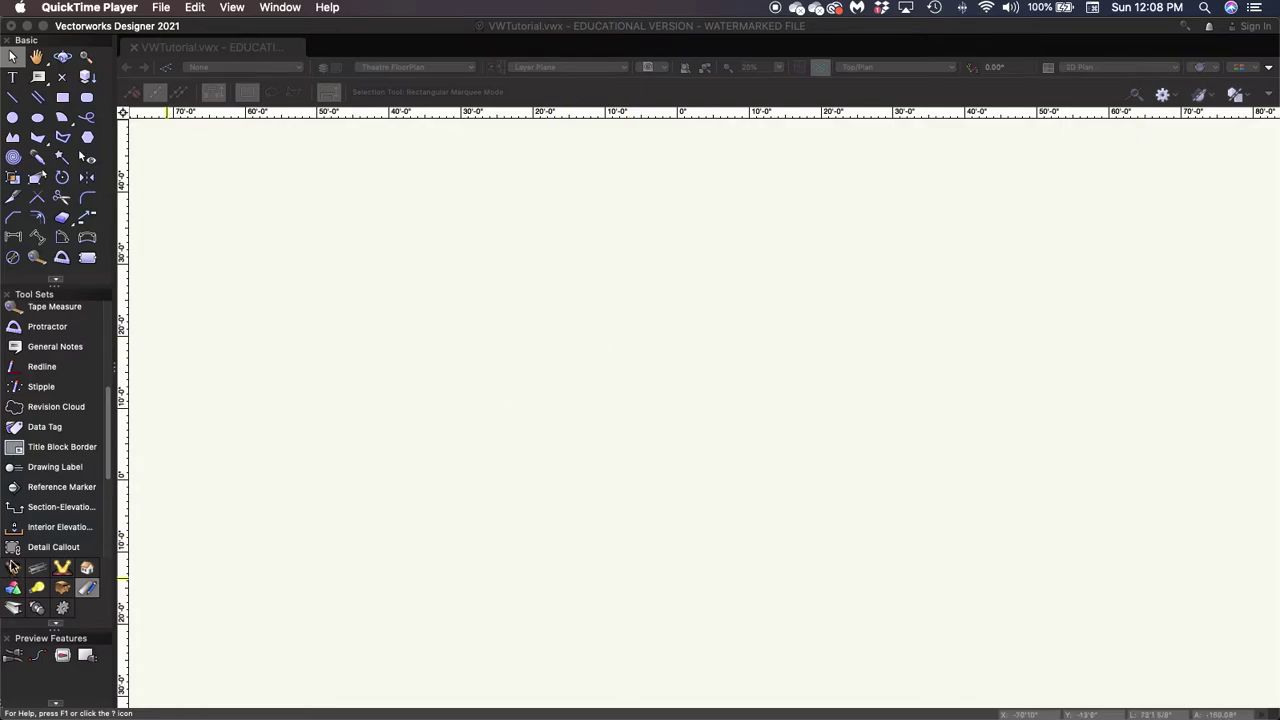
Bring Vectorworks forward with VWTutorial.vwx showing the empty Theatre FloorPlan layer in Top/Plan.
left_click(13, 567)
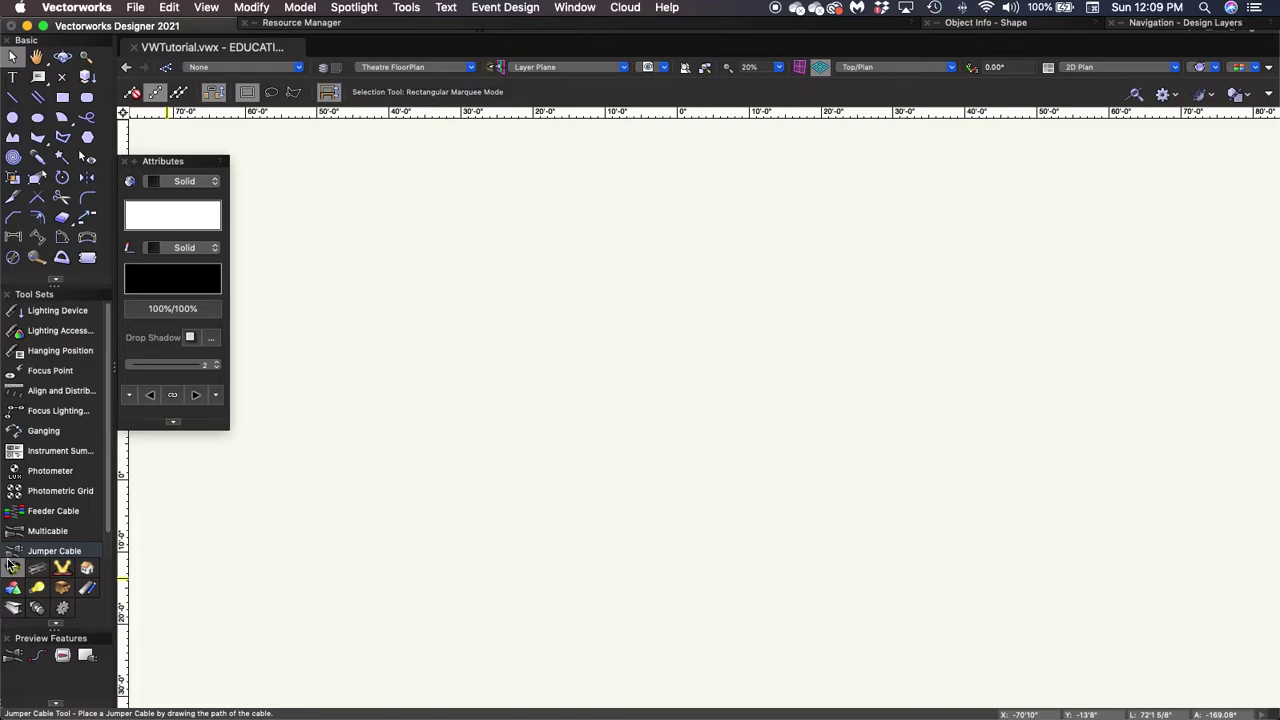
left_click(417, 531)
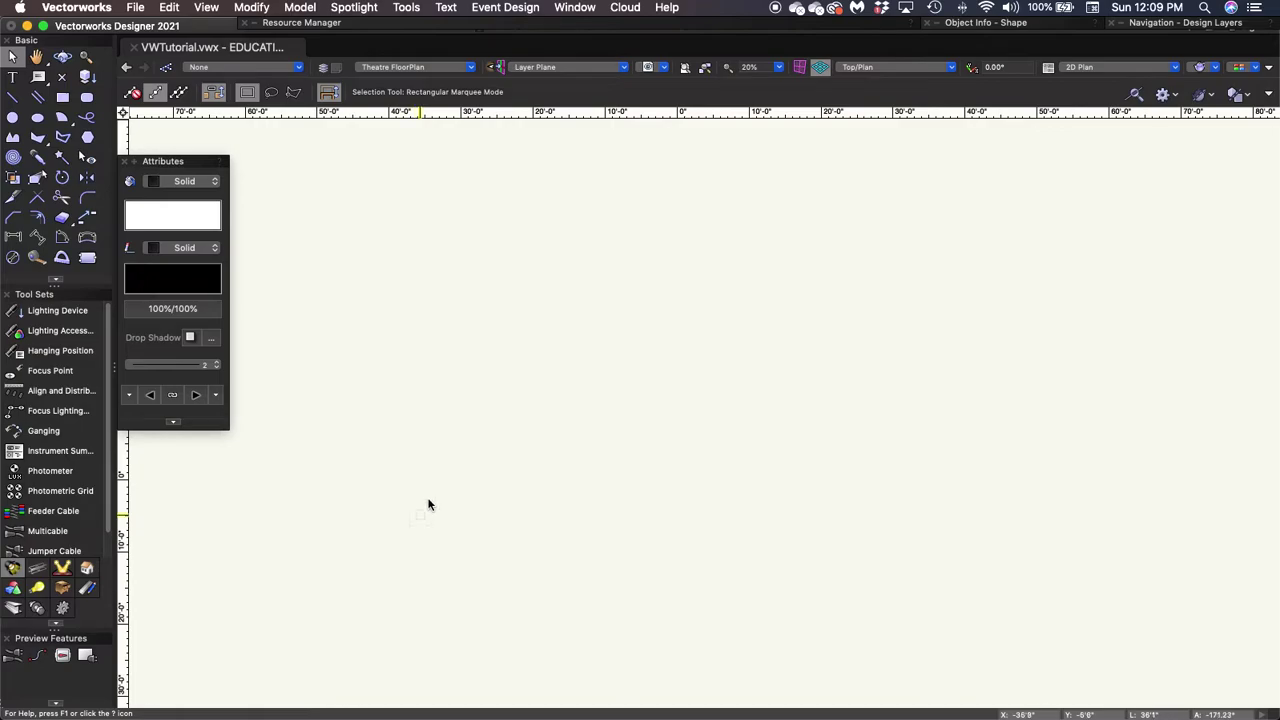
Add a new sheet layer Sht-1 with the sheet title 'FOH Lightplot'.
left_click(462, 70)
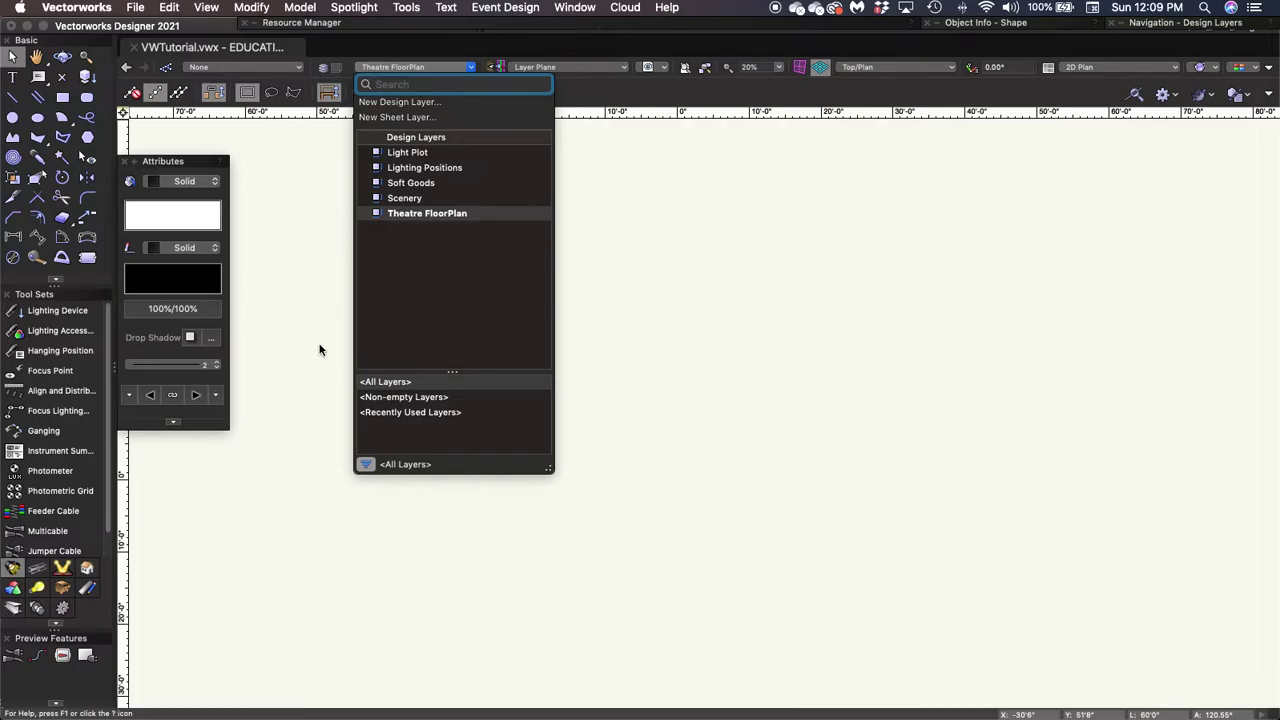
left_click(408, 118)
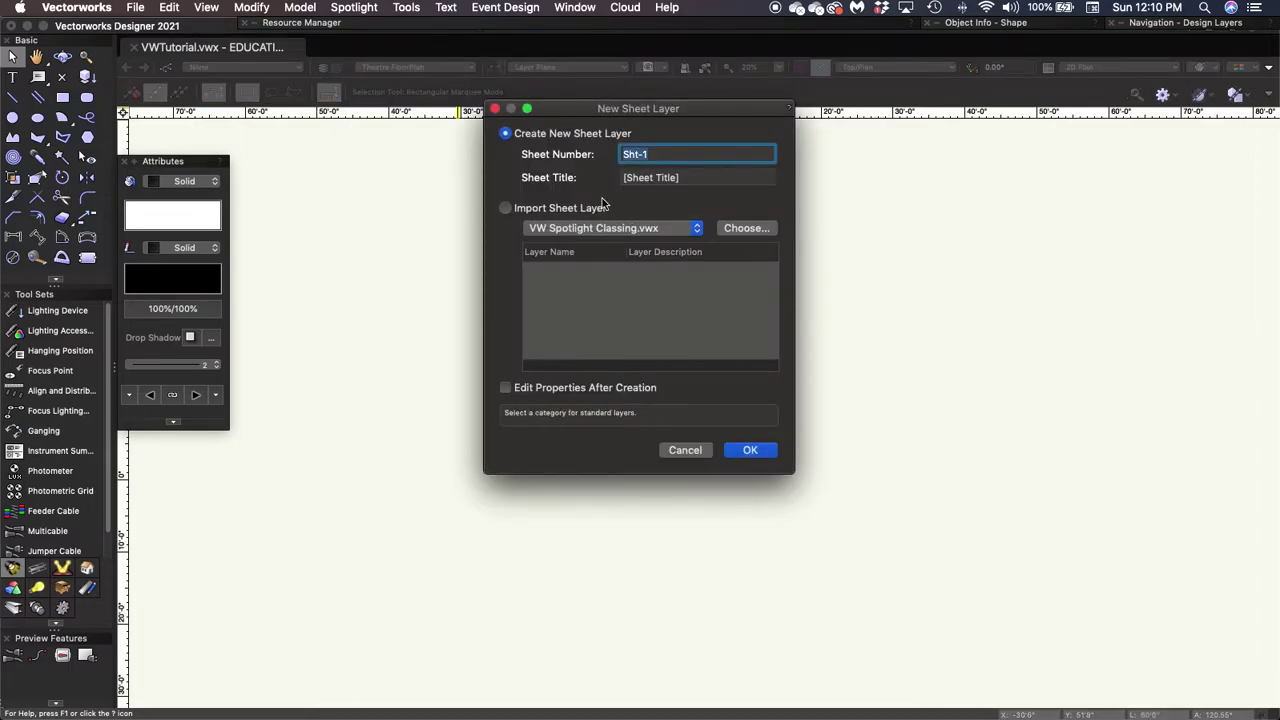
left_click(653, 178)
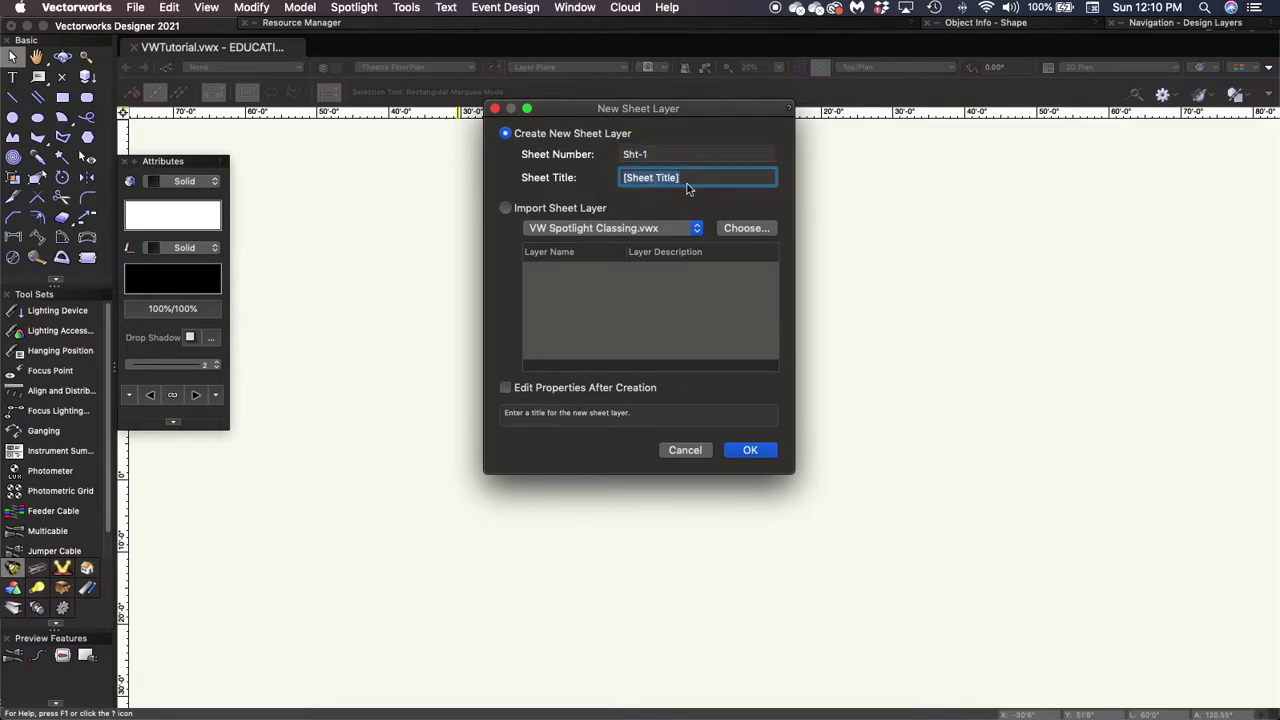
type("FOH Lightplot")
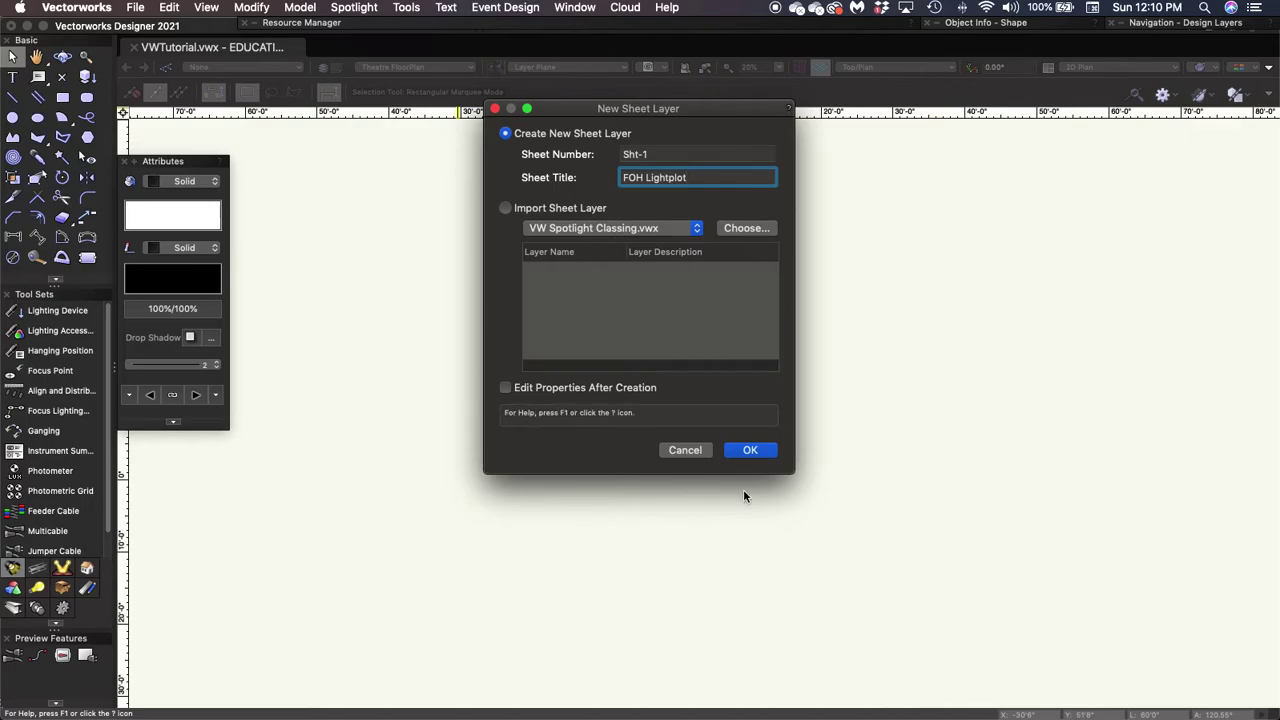
left_click(752, 451)
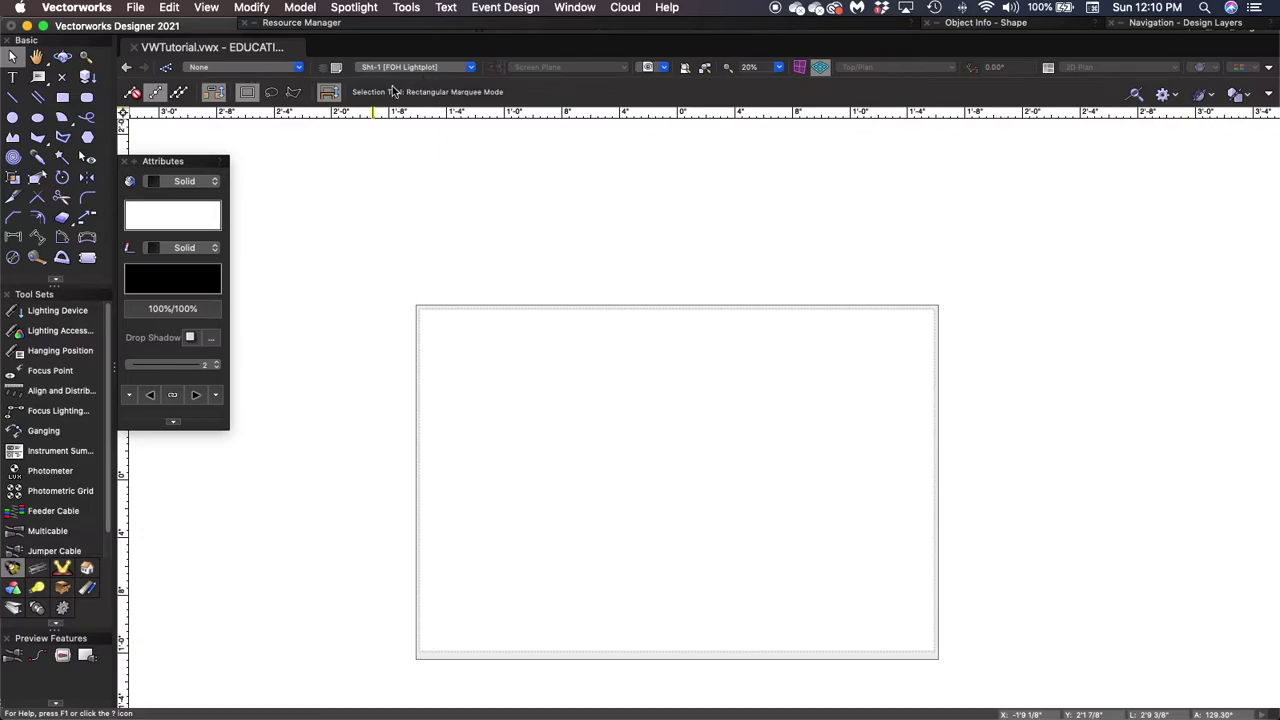
Add a second sheet layer Sht-2 with the sheet title 'Overhead Lightplot'.
left_click(471, 69)
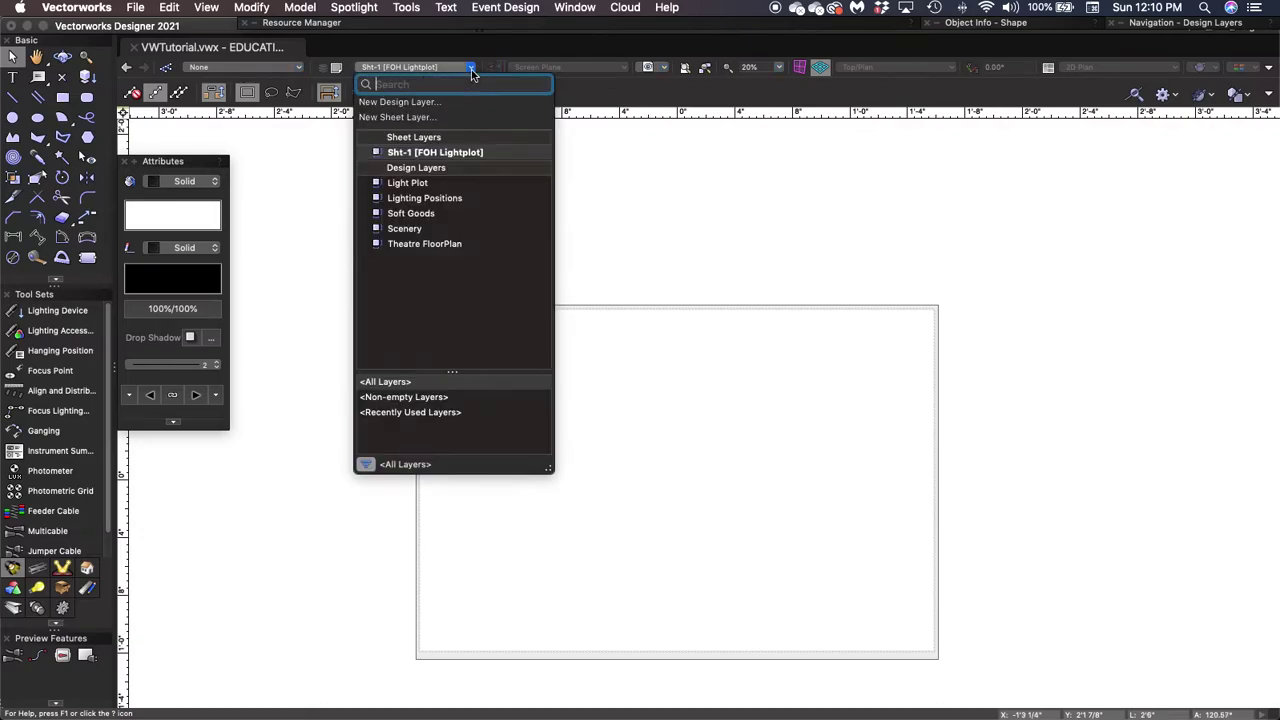
left_click(407, 117)
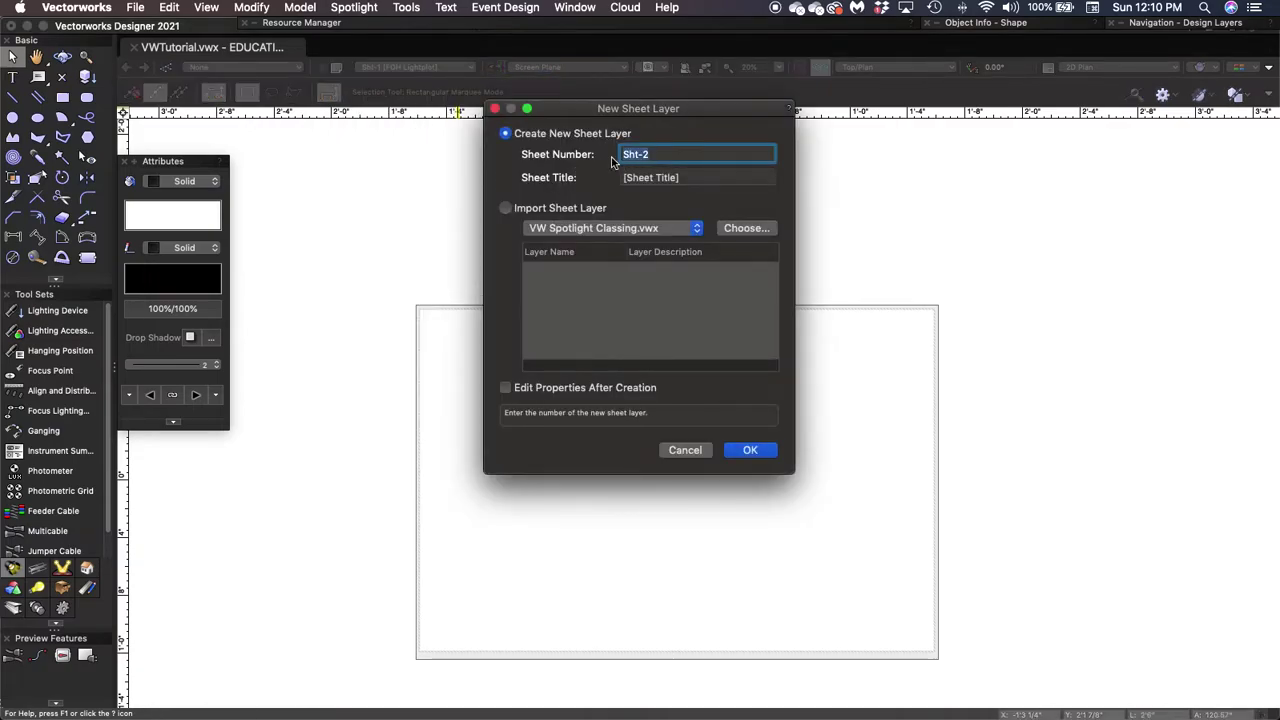
left_click(645, 179)
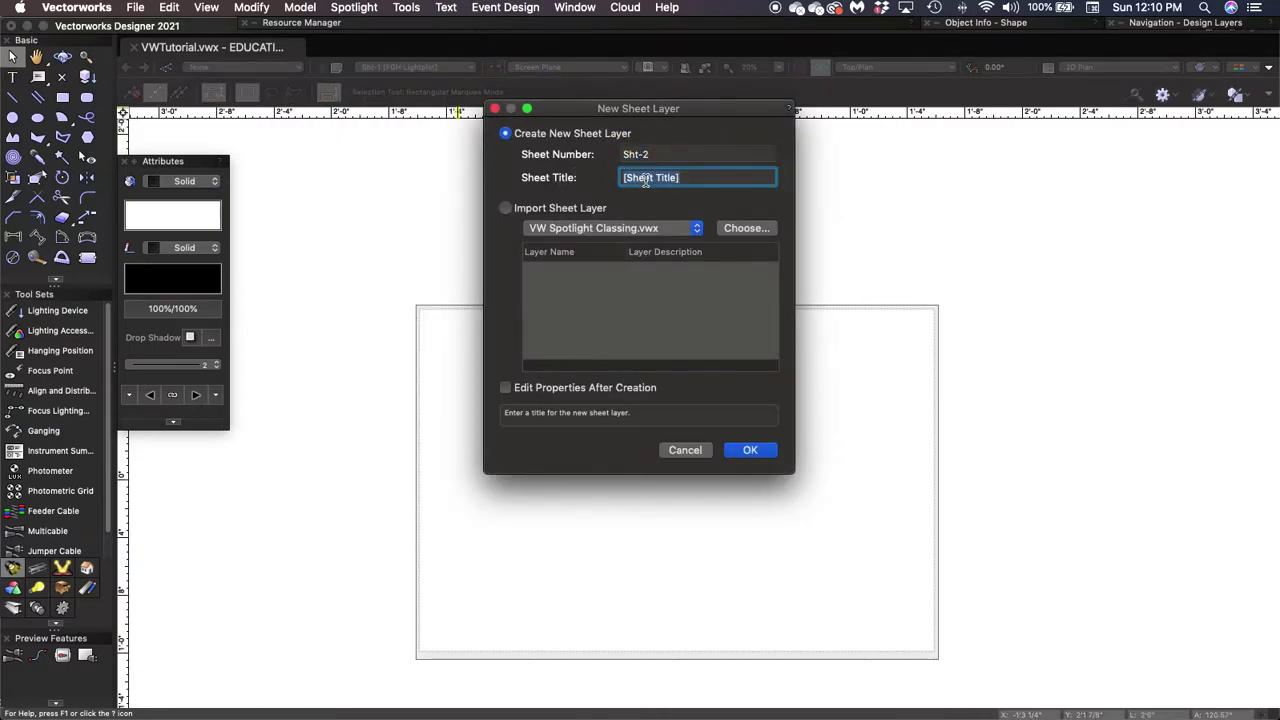
type("Overhead Lightplot")
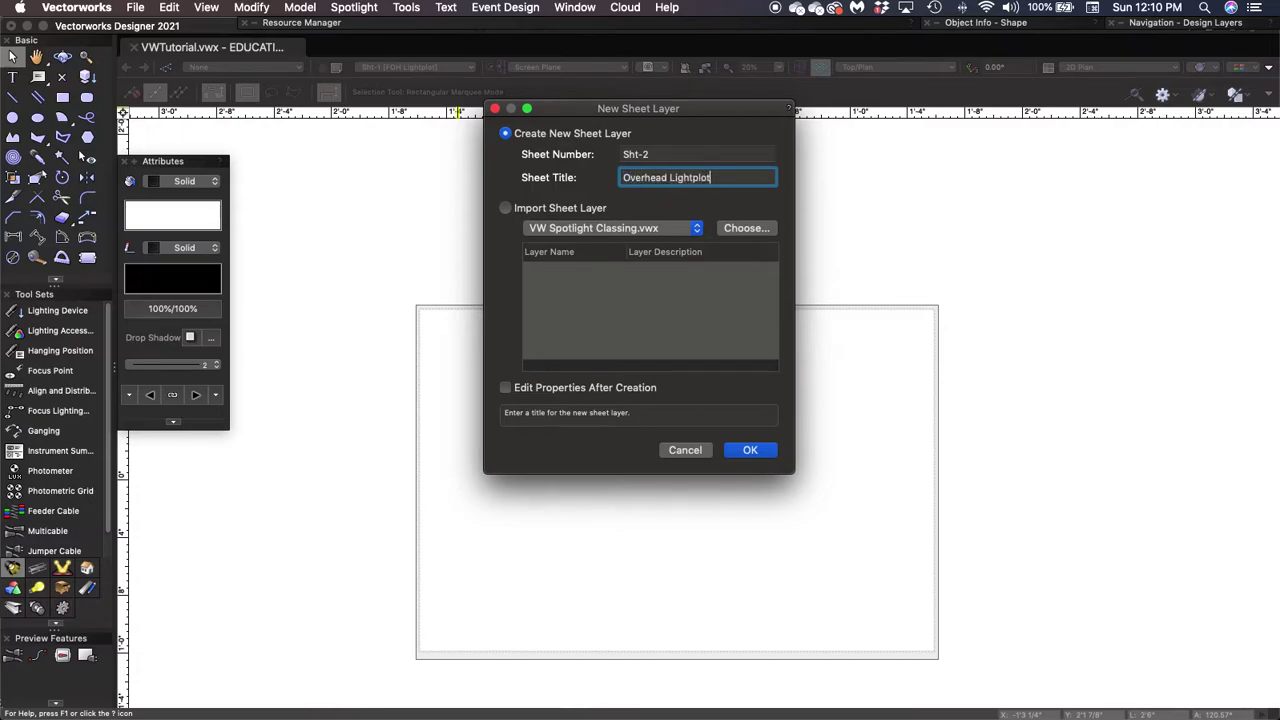
left_click(752, 452)
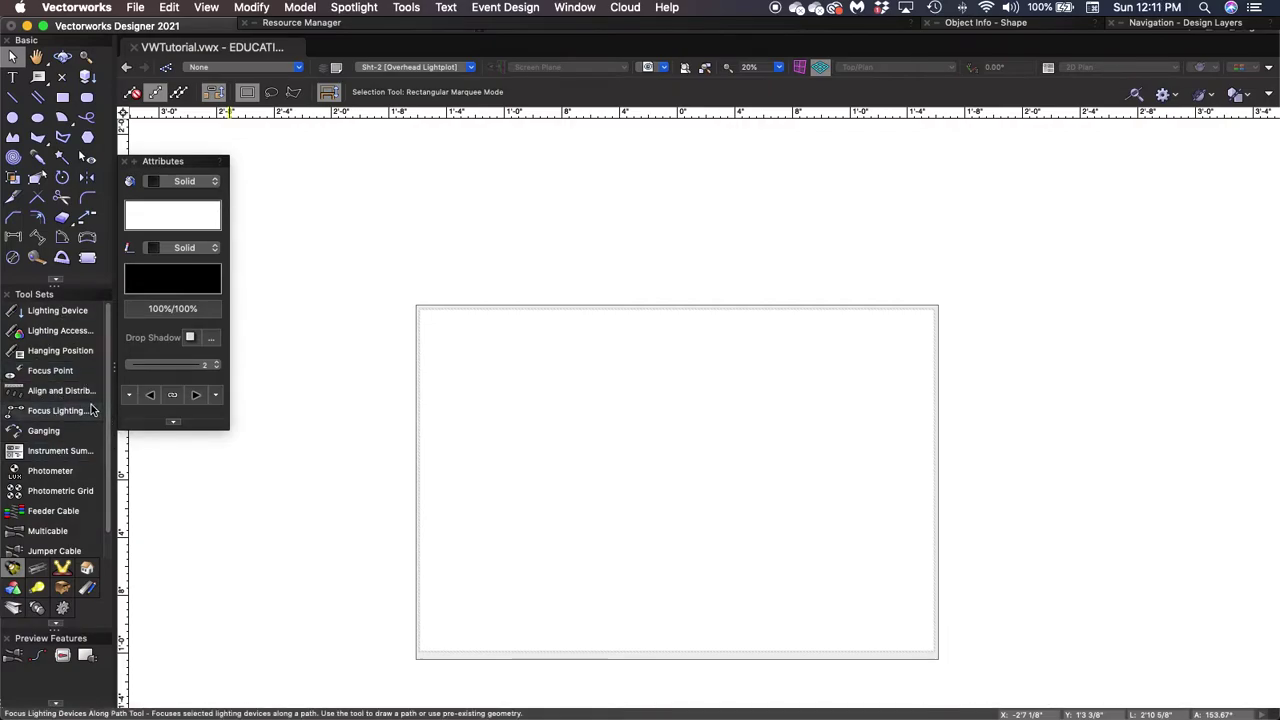
Activate the Title Block Border tool from the Dims/Notes tool set.
left_click(89, 590)
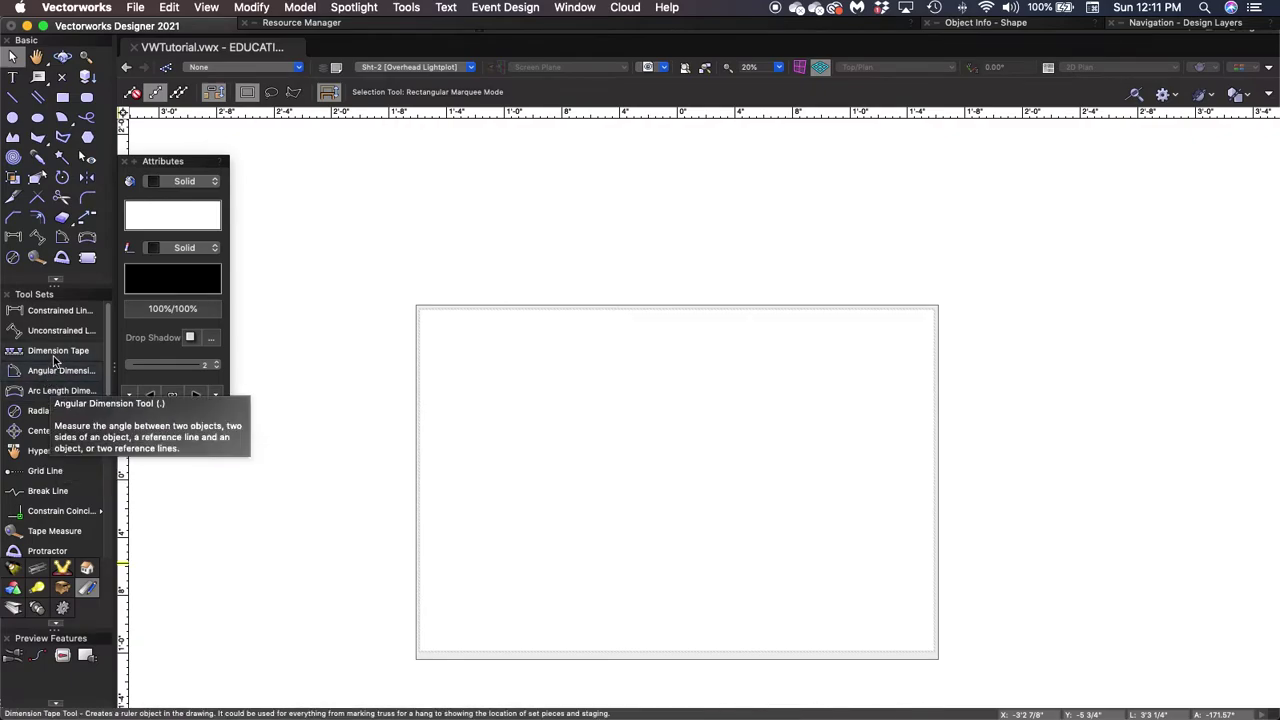
scroll(41, 410, "down", 2)
scroll(41, 410, "down", 6)
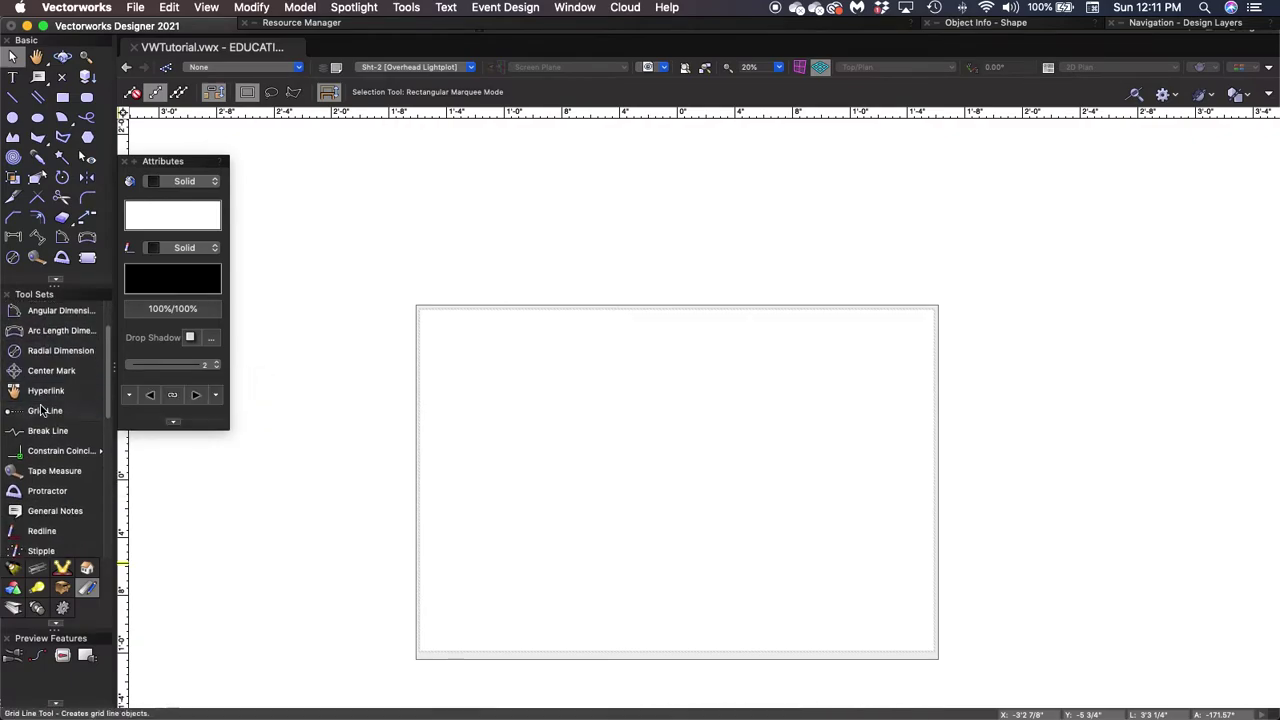
scroll(42, 408, "down", 4)
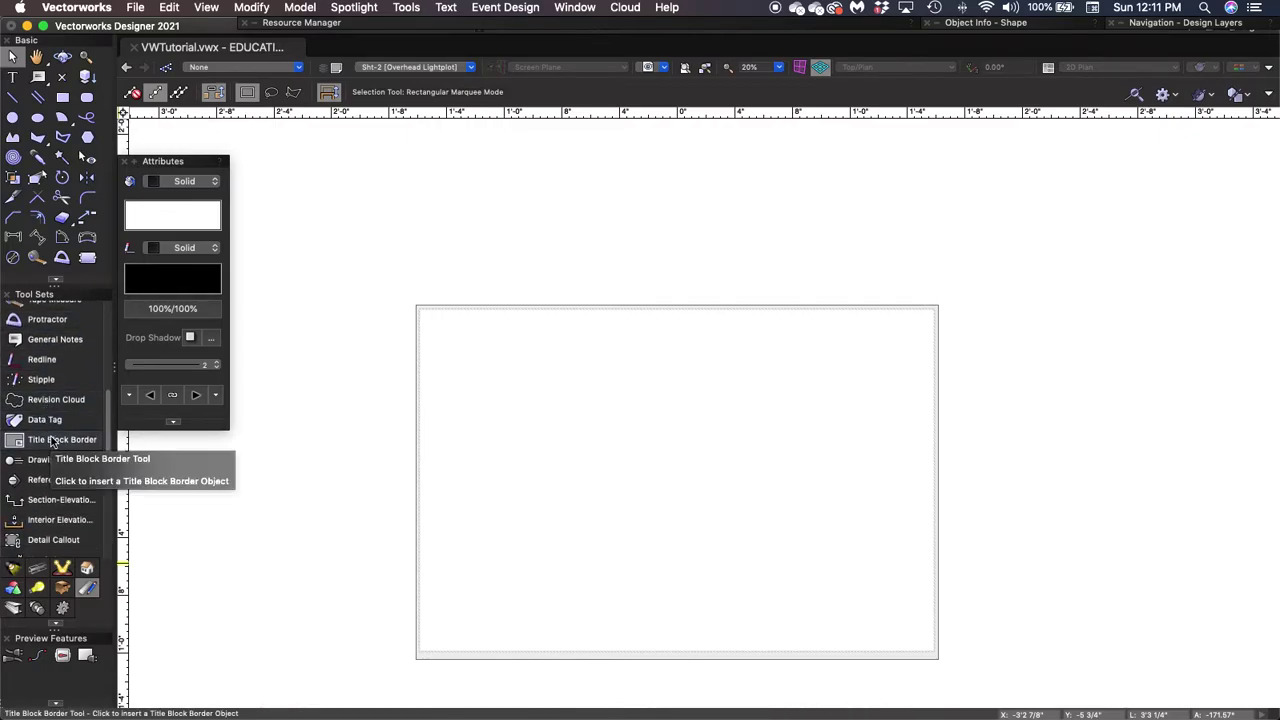
left_click(52, 441)
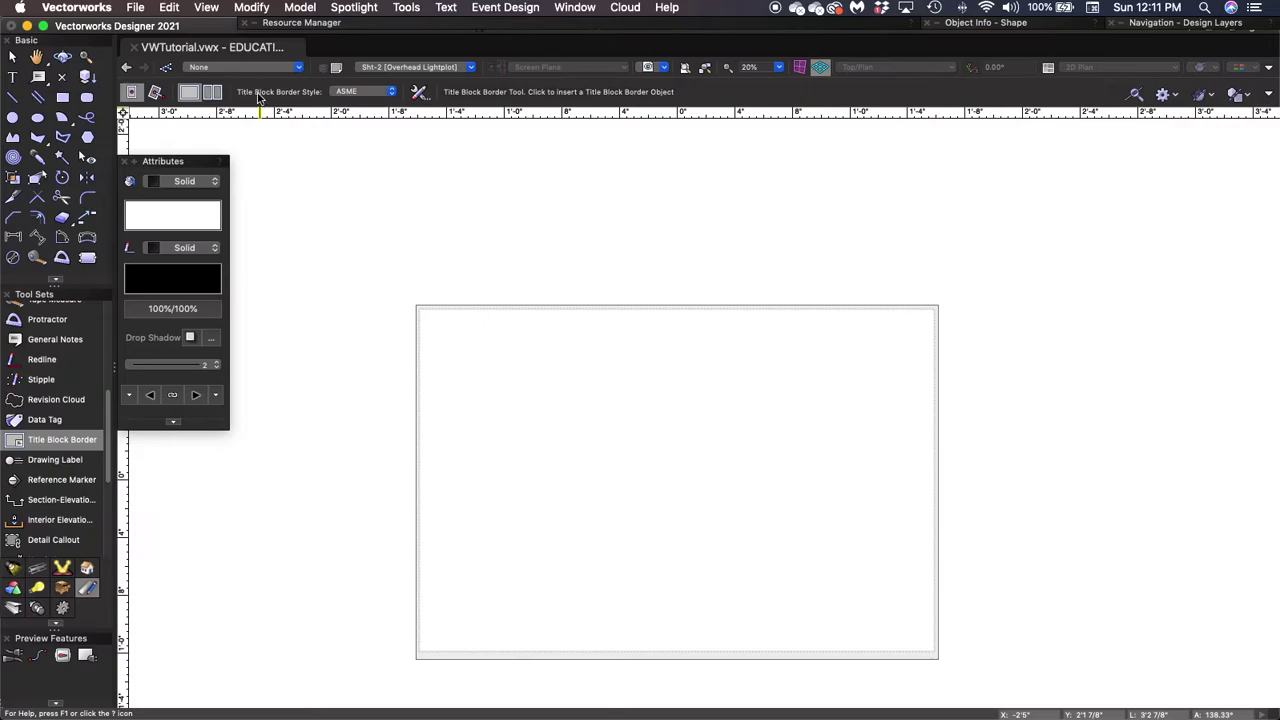
Set the border style to USITT Title Block Corner from the Spotlight Title Blocks USITT library.
left_click(391, 93)
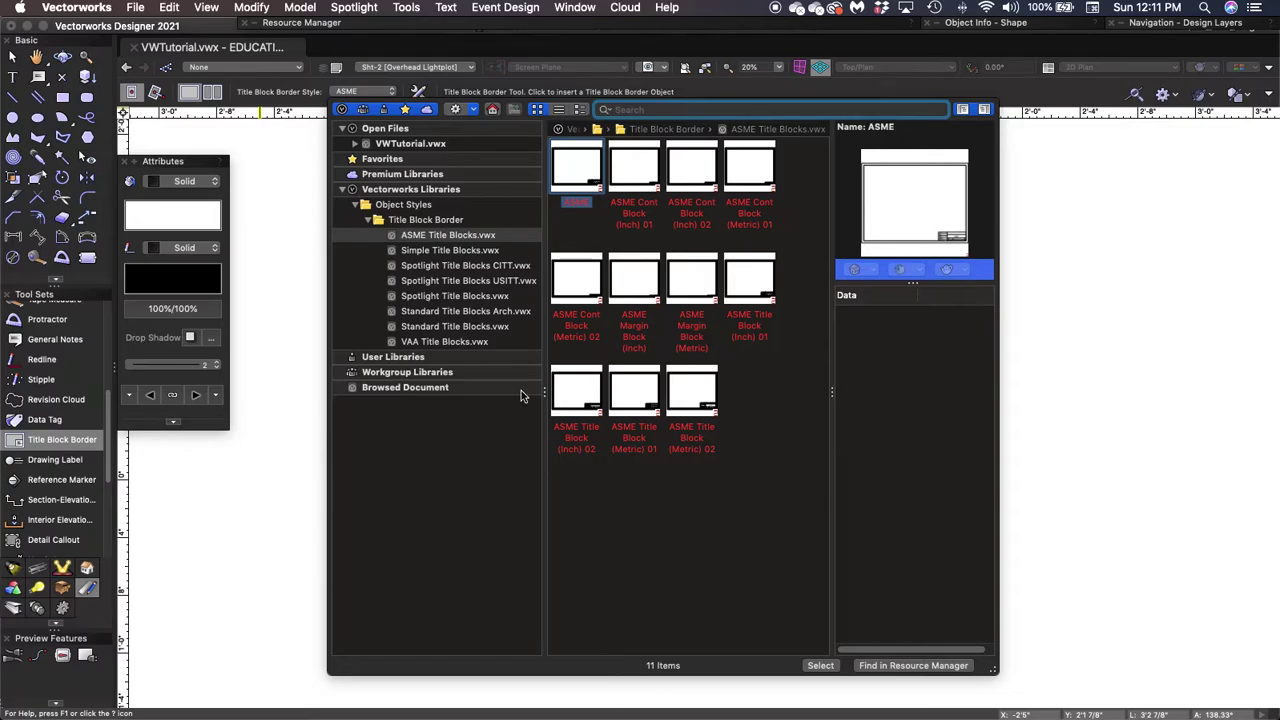
left_click(368, 220)
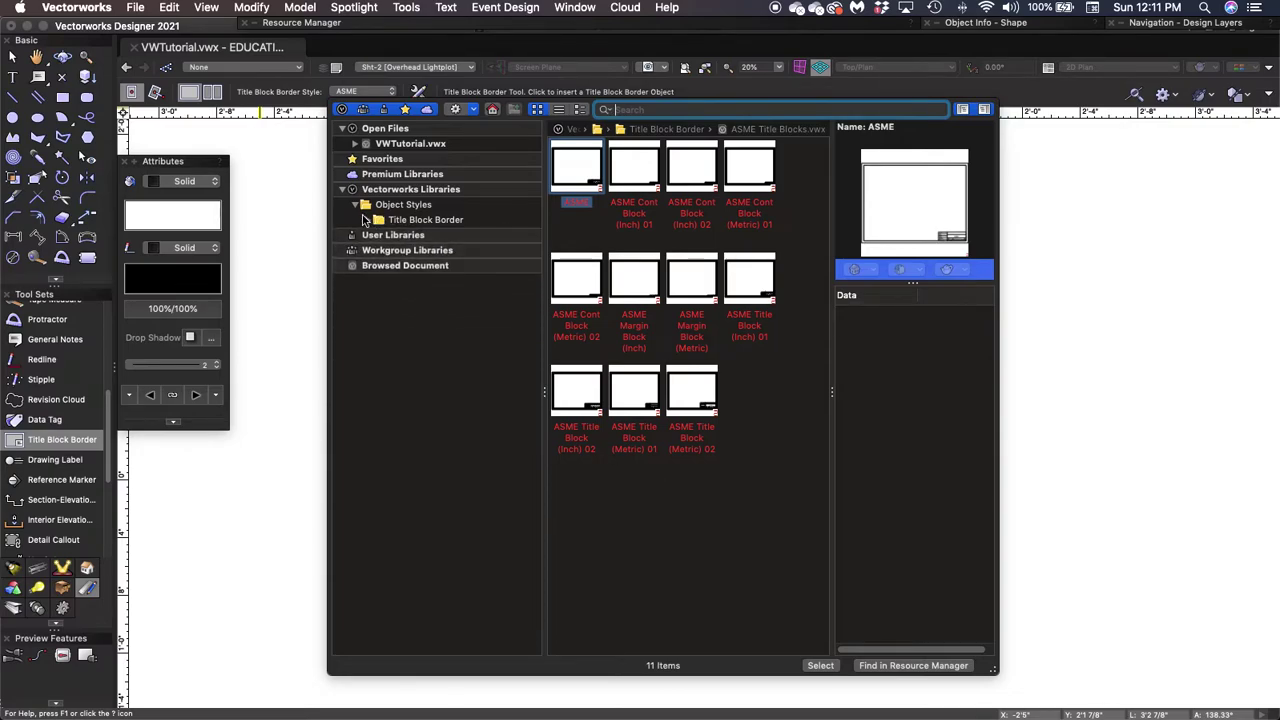
left_click(355, 205)
left_click(343, 191)
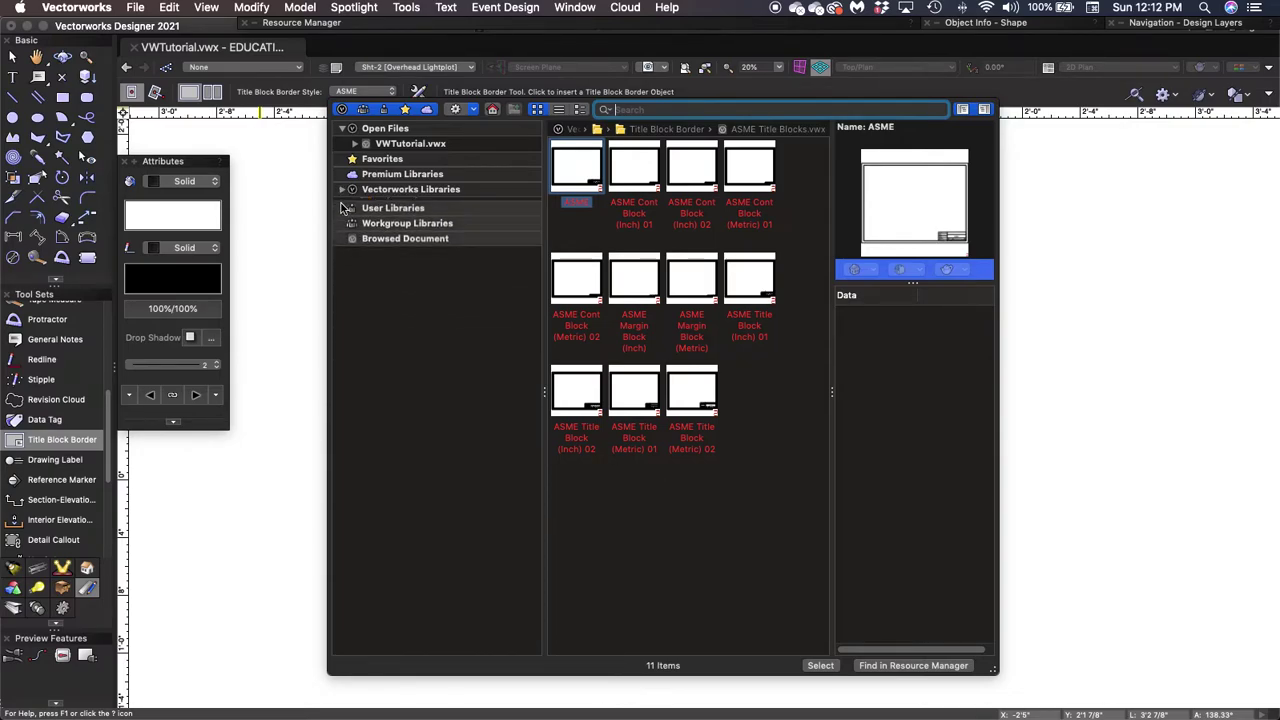
left_click(343, 190)
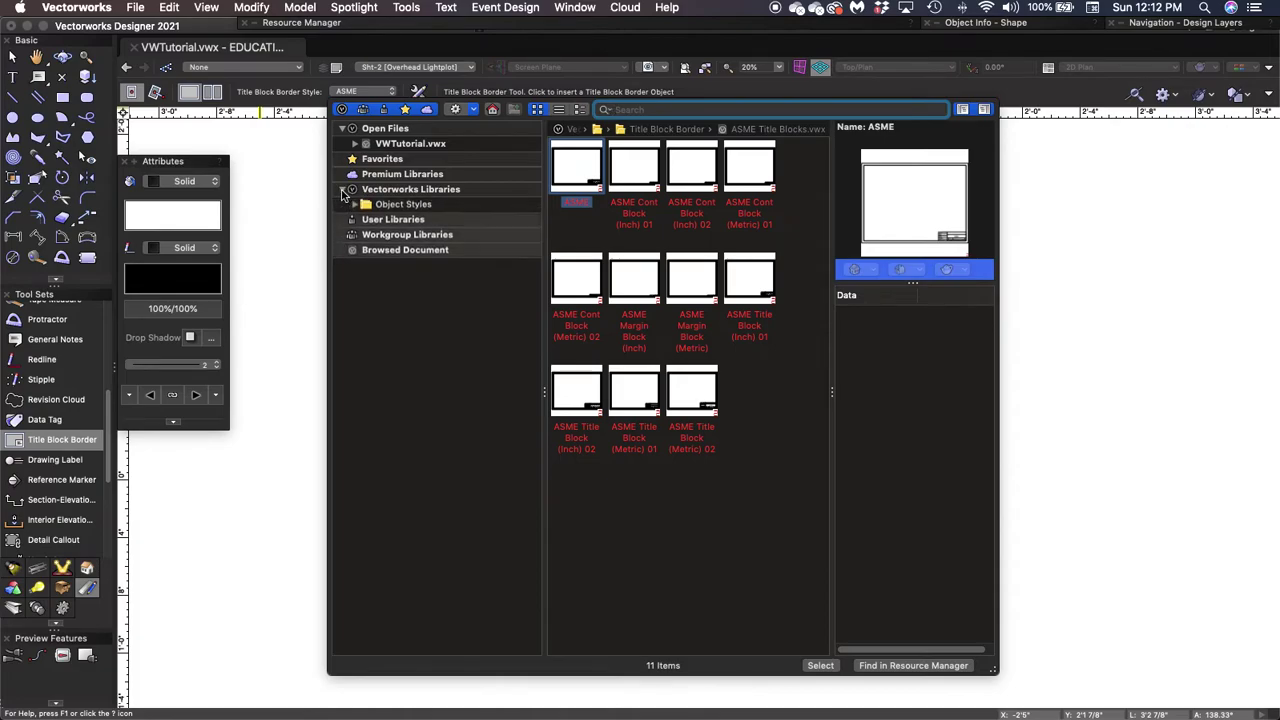
left_click(355, 205)
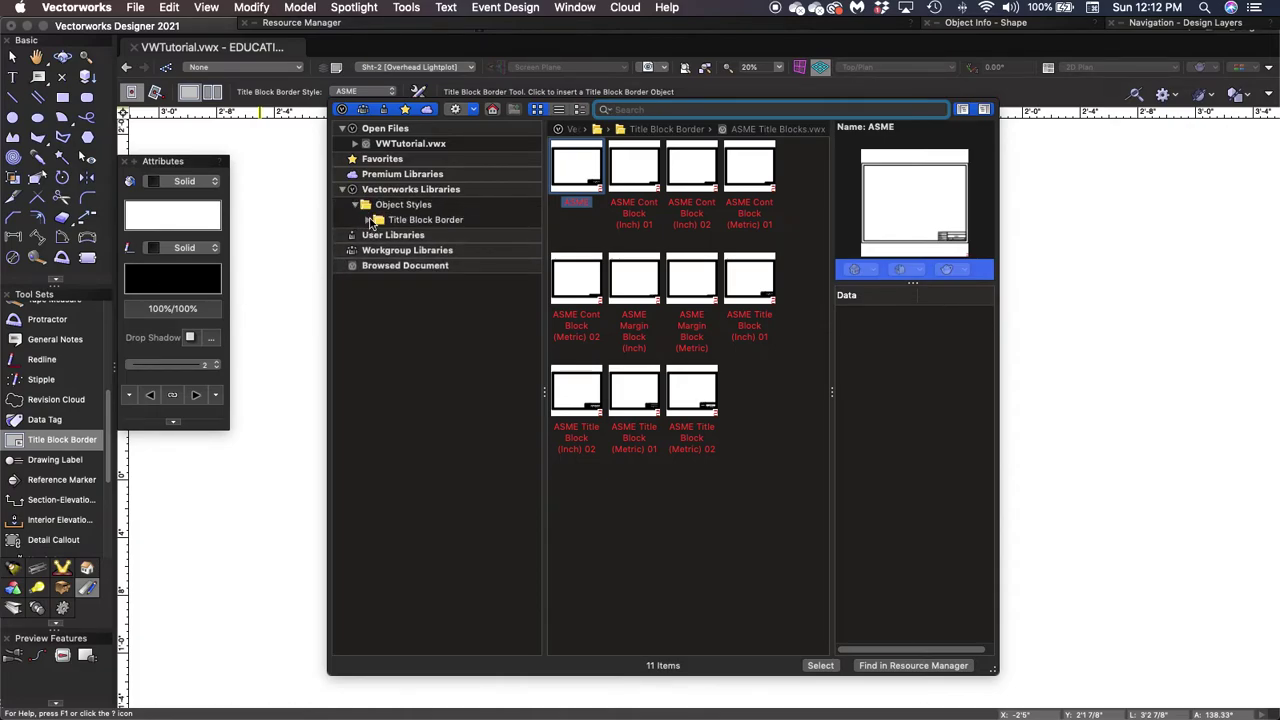
left_click(368, 220)
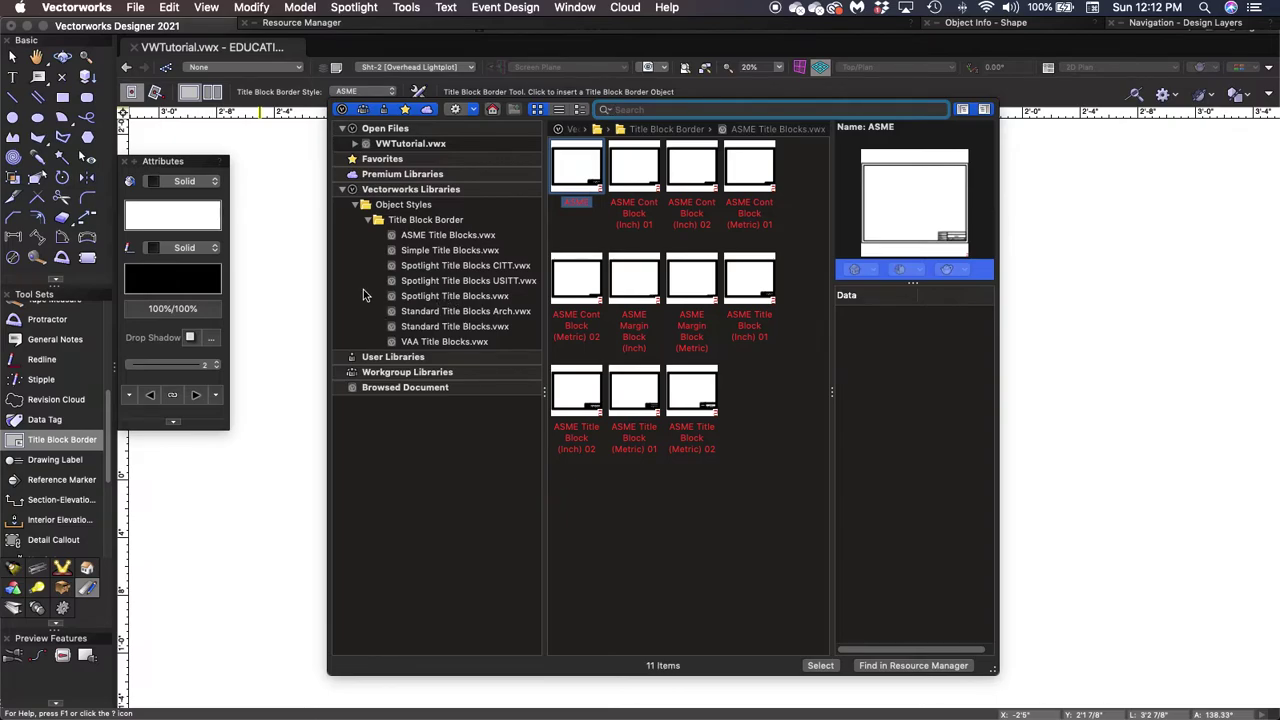
left_click(440, 282)
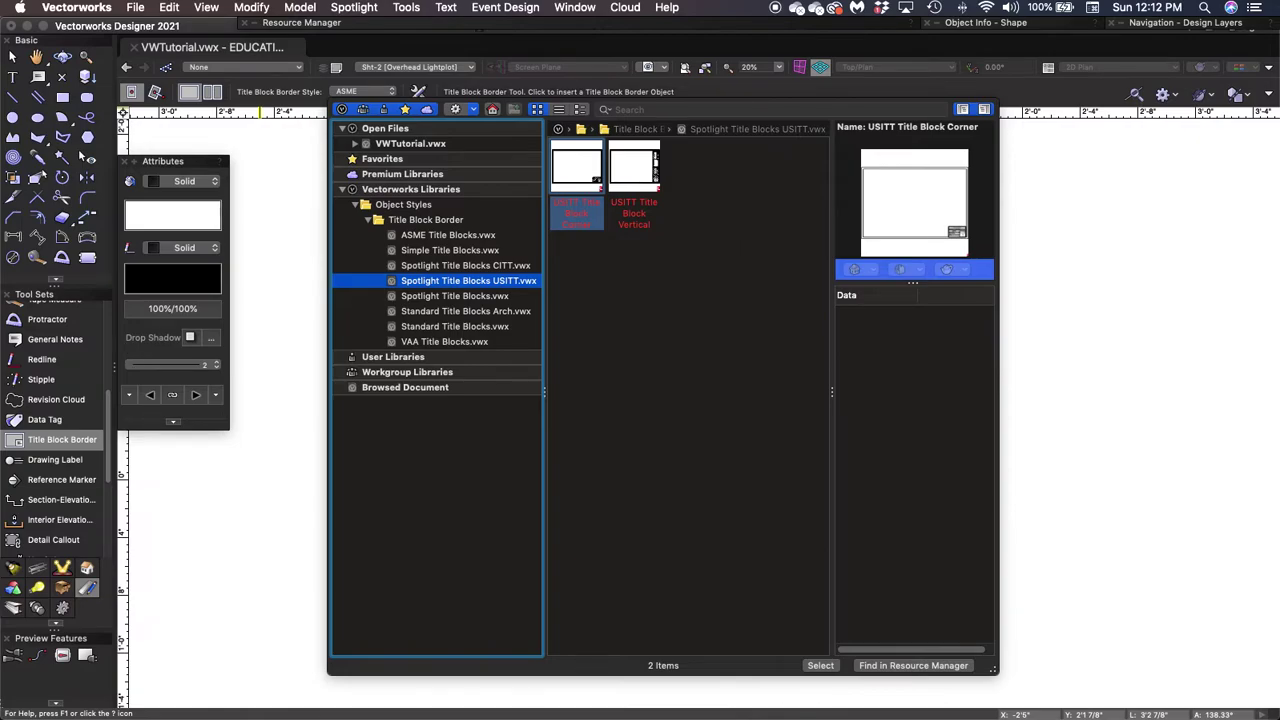
left_click(576, 173)
double_click(576, 173)
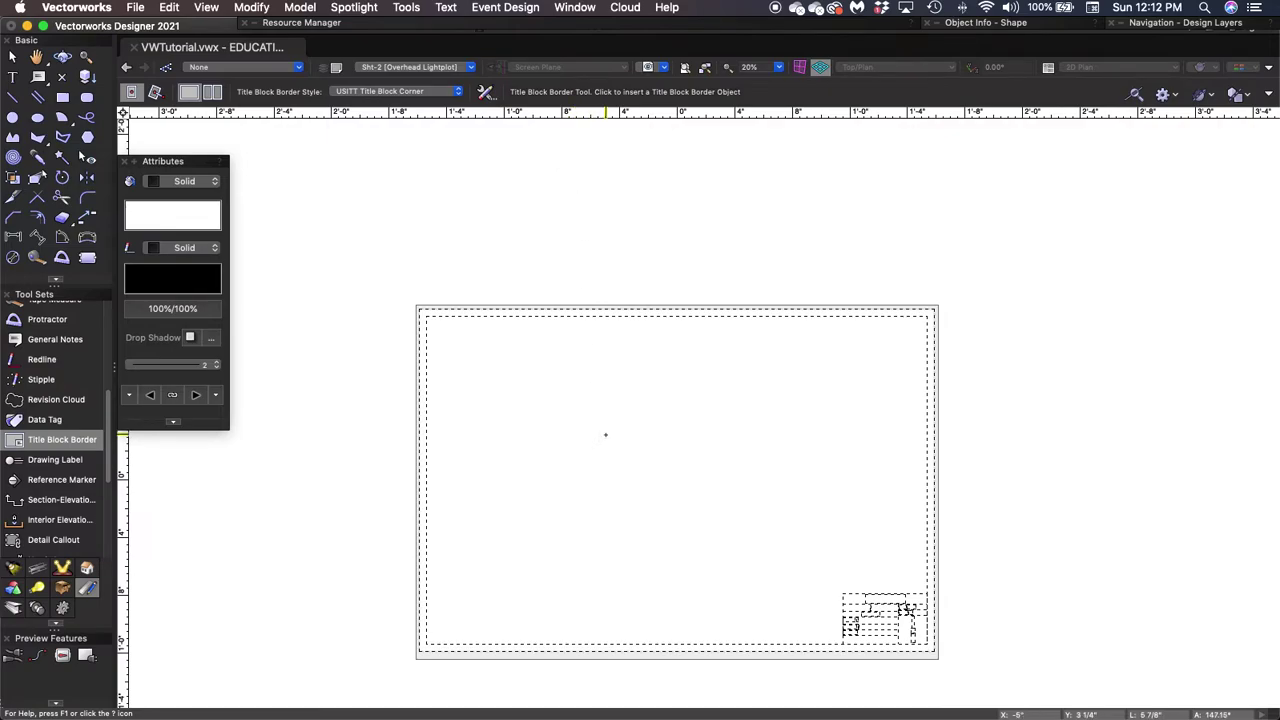
Insert the USITT title block border on the Overhead Lightplot sheet, then return to the Selection tool.
left_click(677, 479)
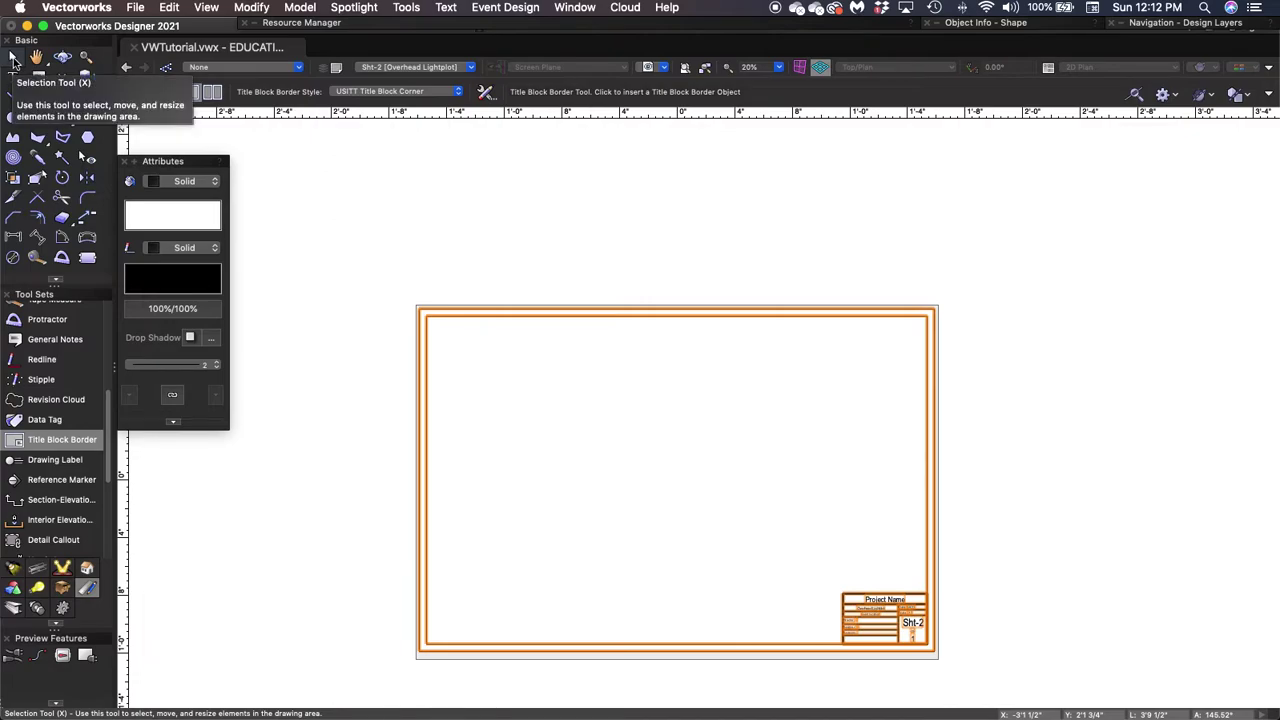
left_click(12, 58)
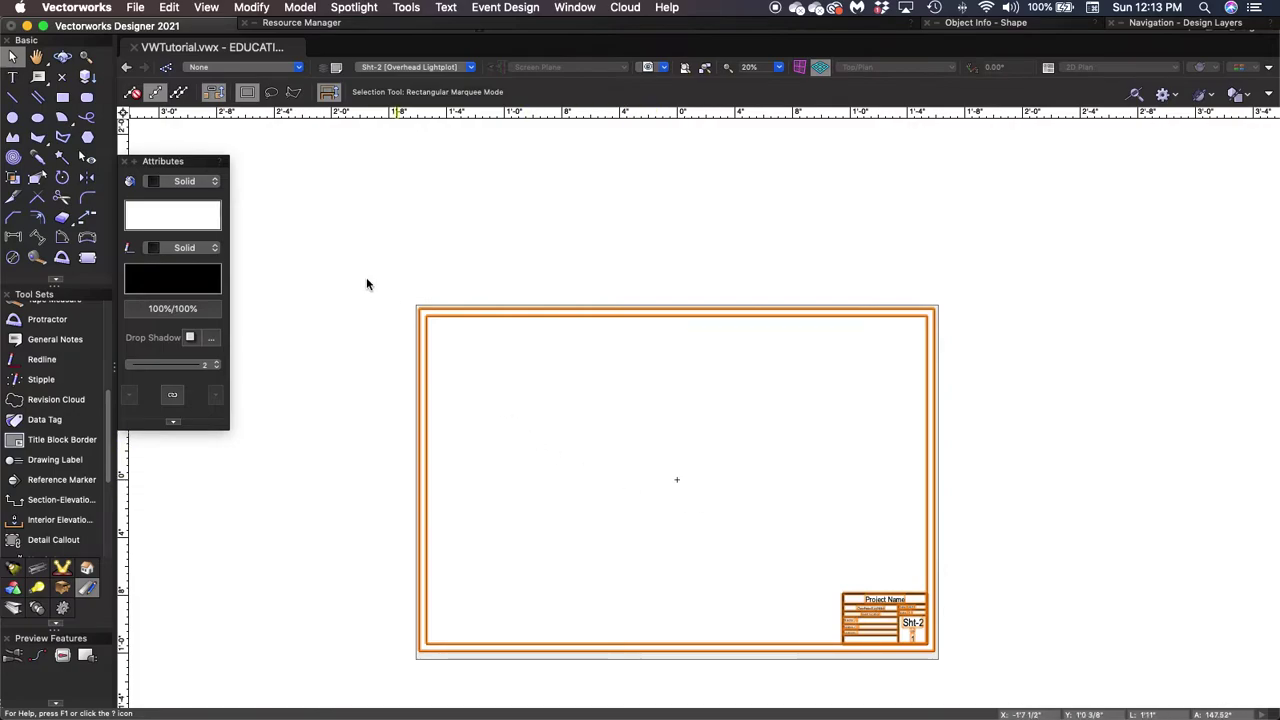
left_click(85, 58)
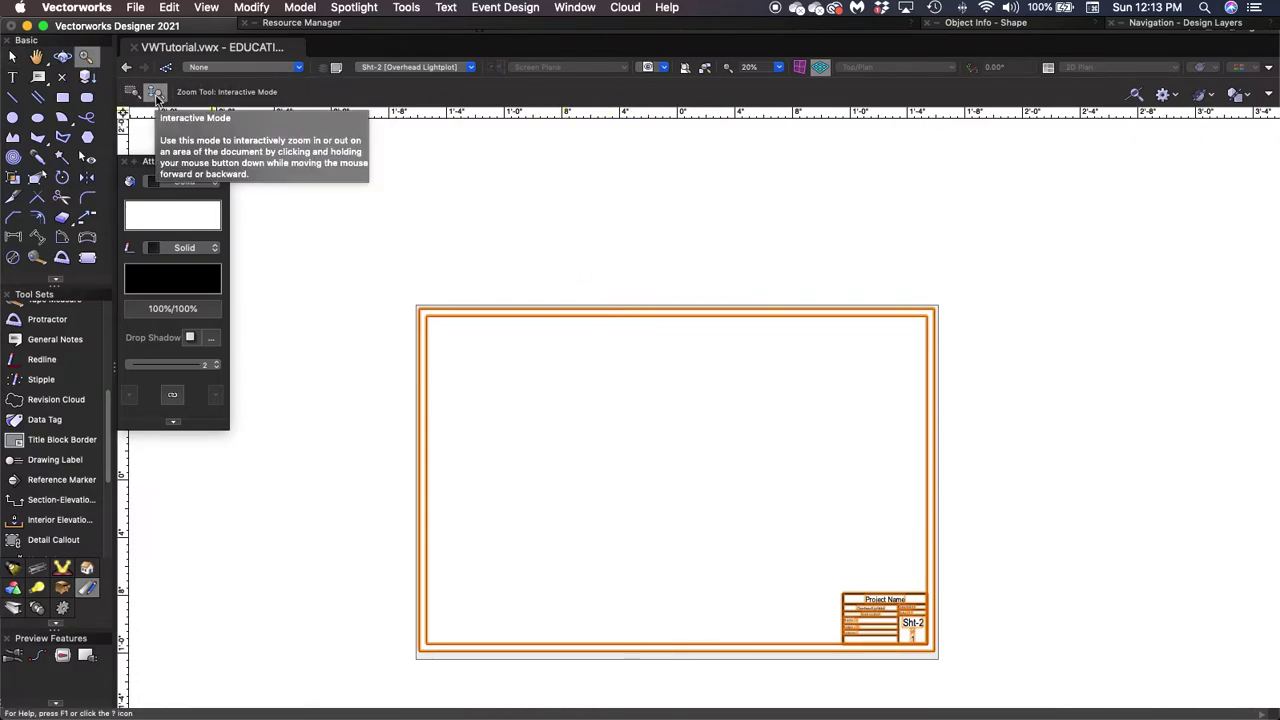
mouse_move(443, 275)
left_mouse_down()
mouse_move(443, 329)
mouse_move(431, 226)
mouse_move(441, 259)
left_mouse_up()
left_click(130, 92)
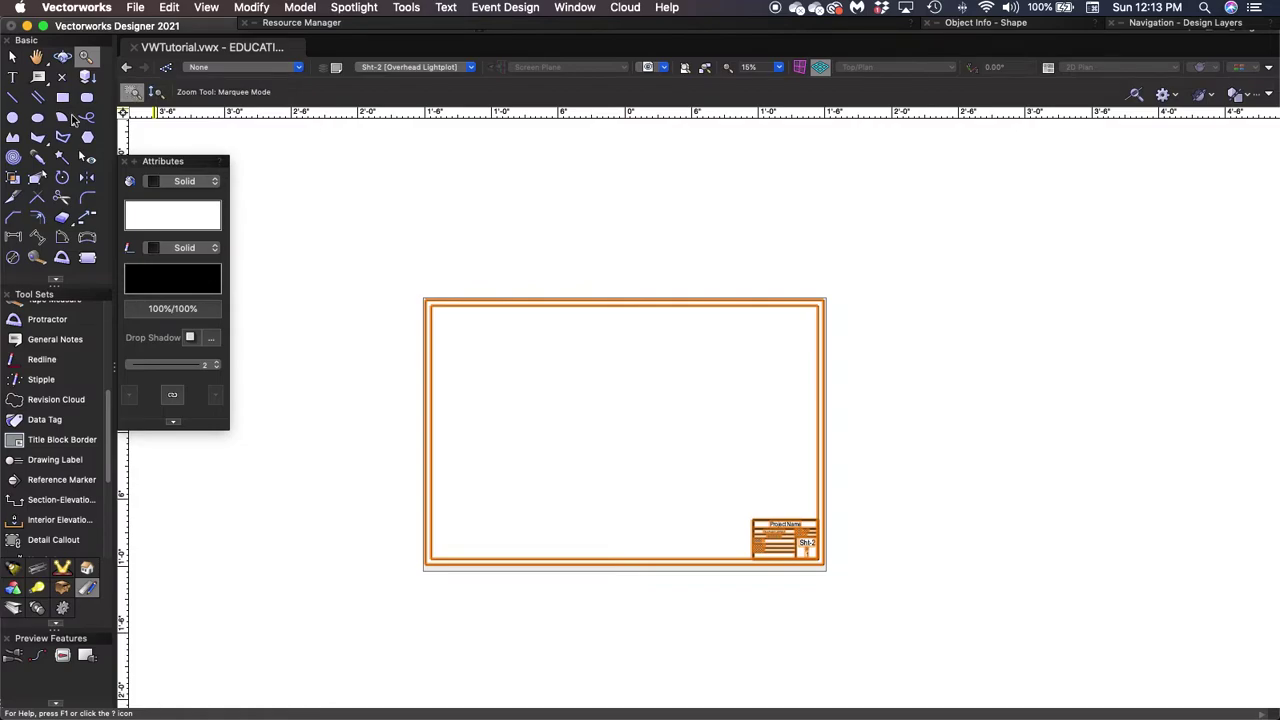
mouse_move(381, 266)
left_mouse_down()
mouse_move(837, 586)
mouse_move(864, 590)
left_mouse_up()
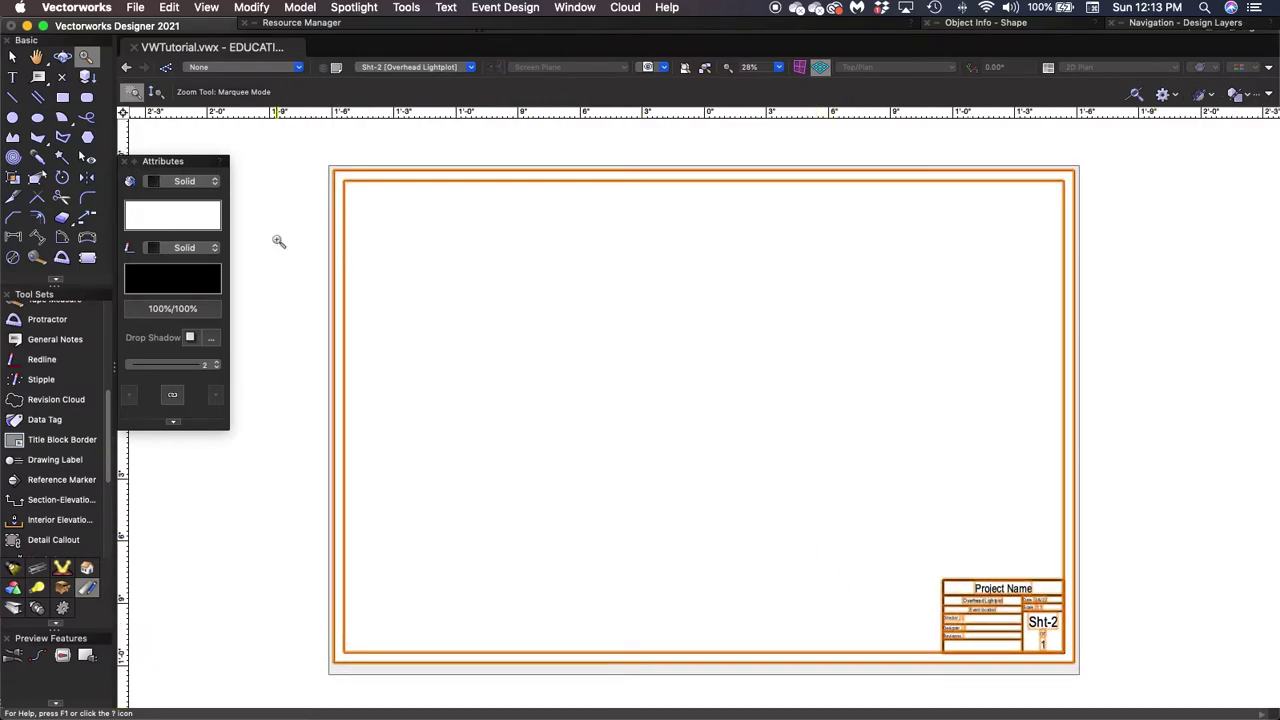
key("x")
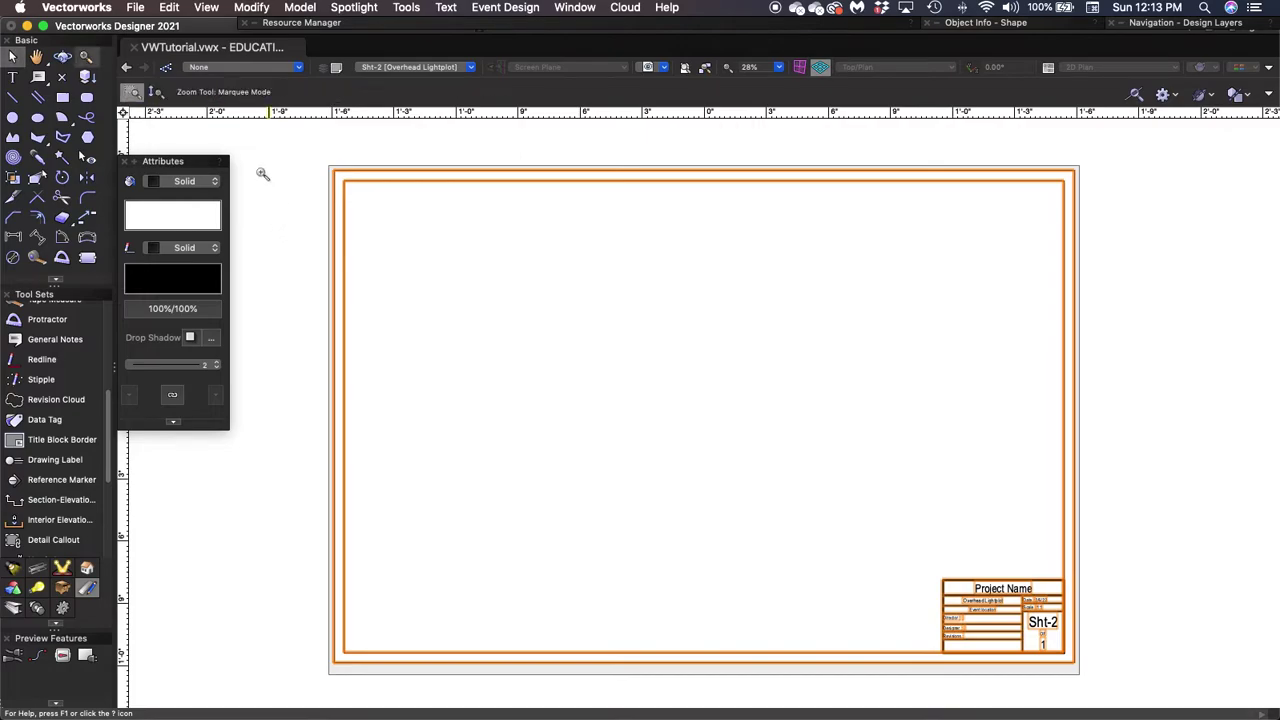
left_click(155, 91)
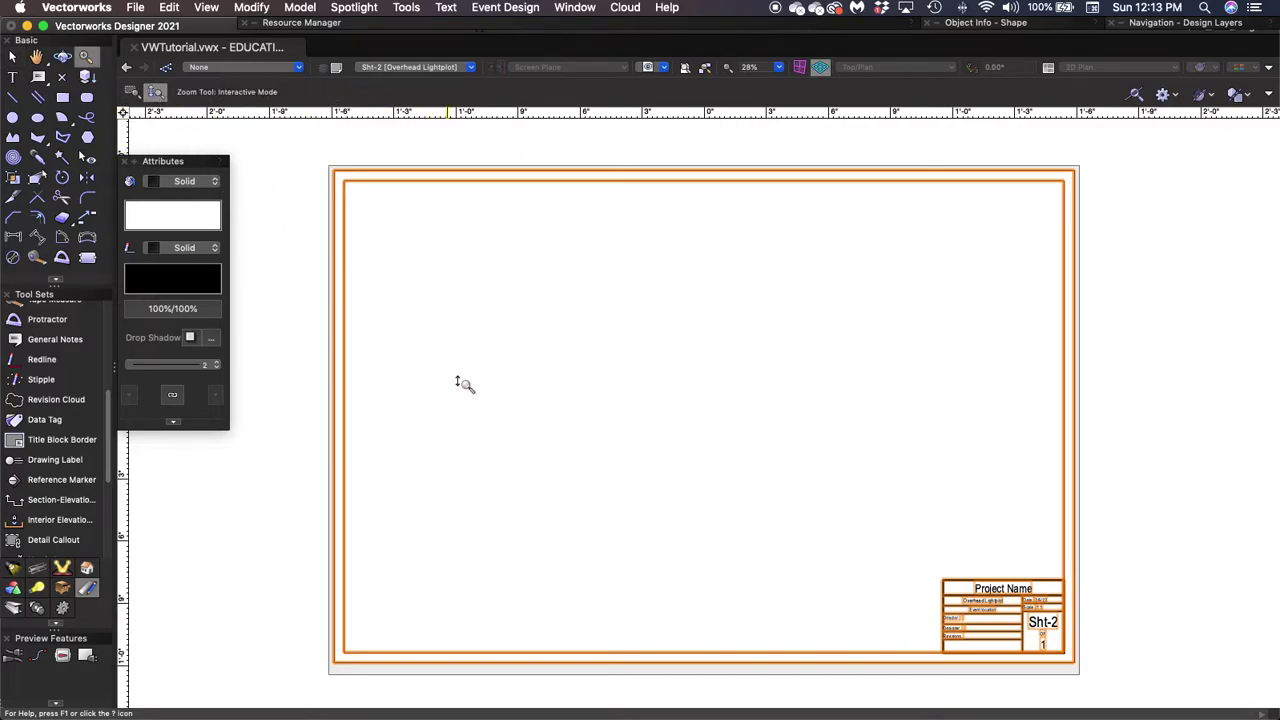
left_click_drag(566, 397, 549, 364)
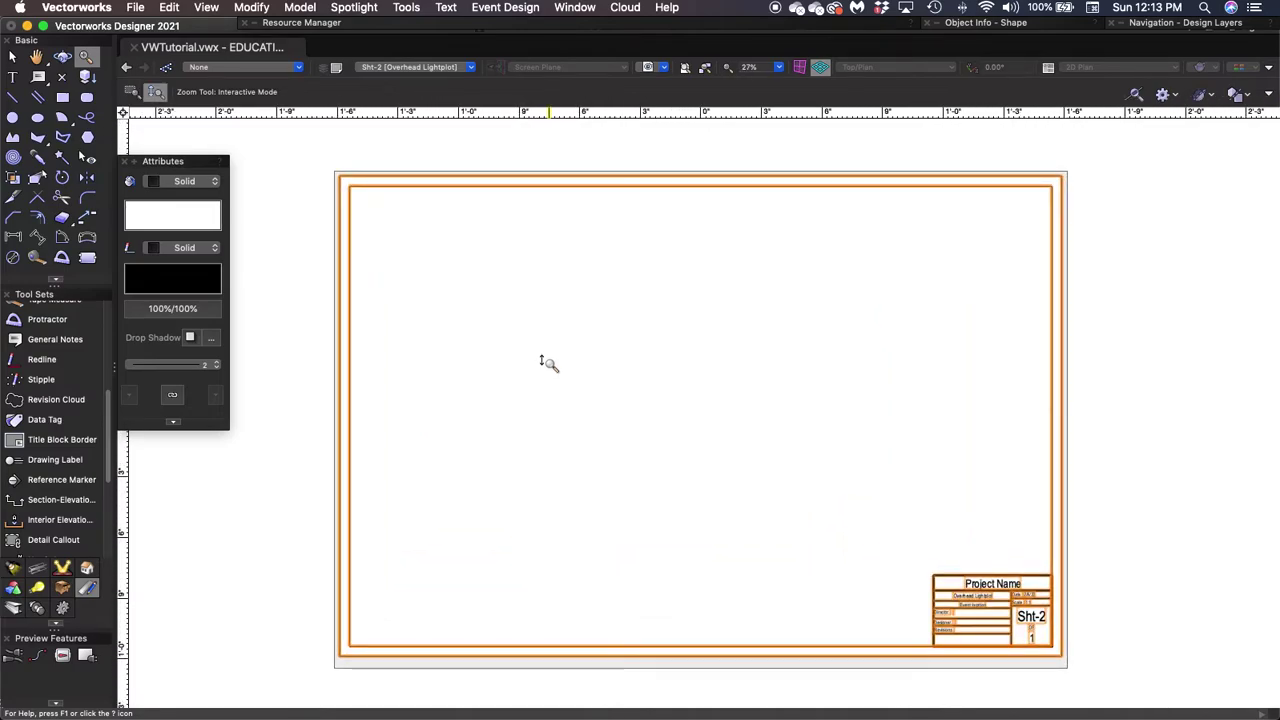
key("x")
scroll(543, 360, "down", 5)
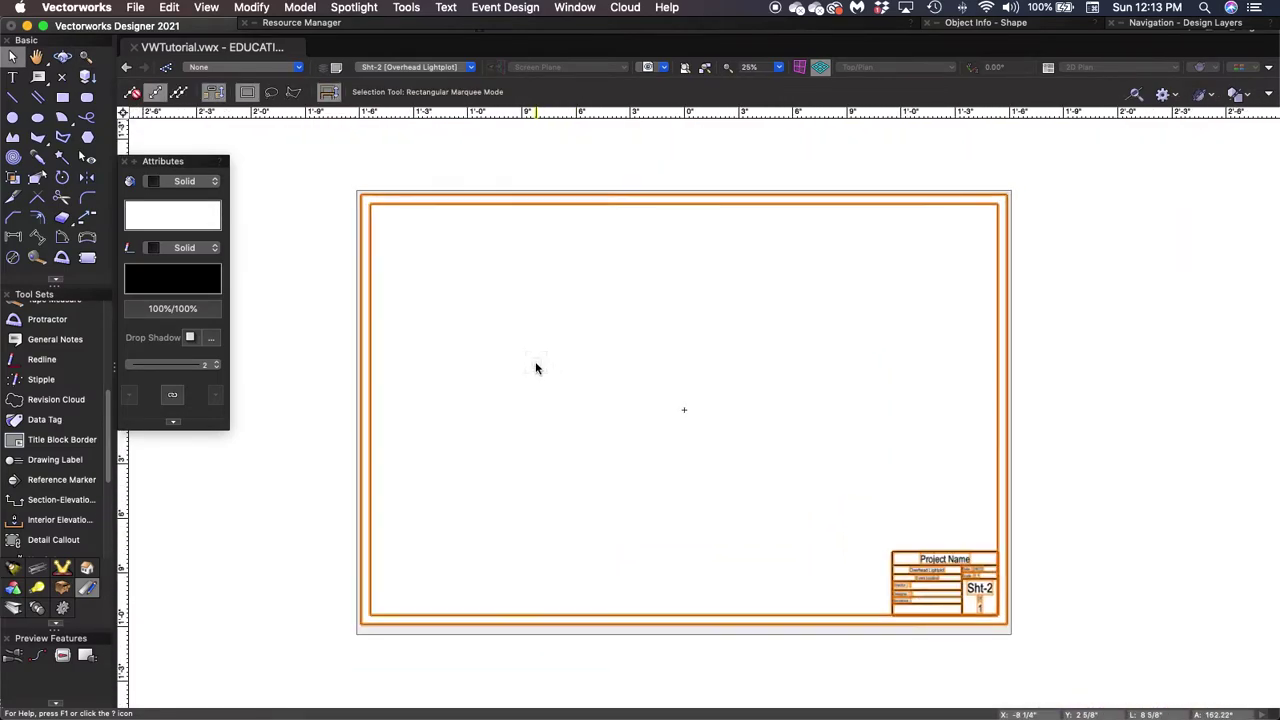
scroll(533, 362, "up", 5)
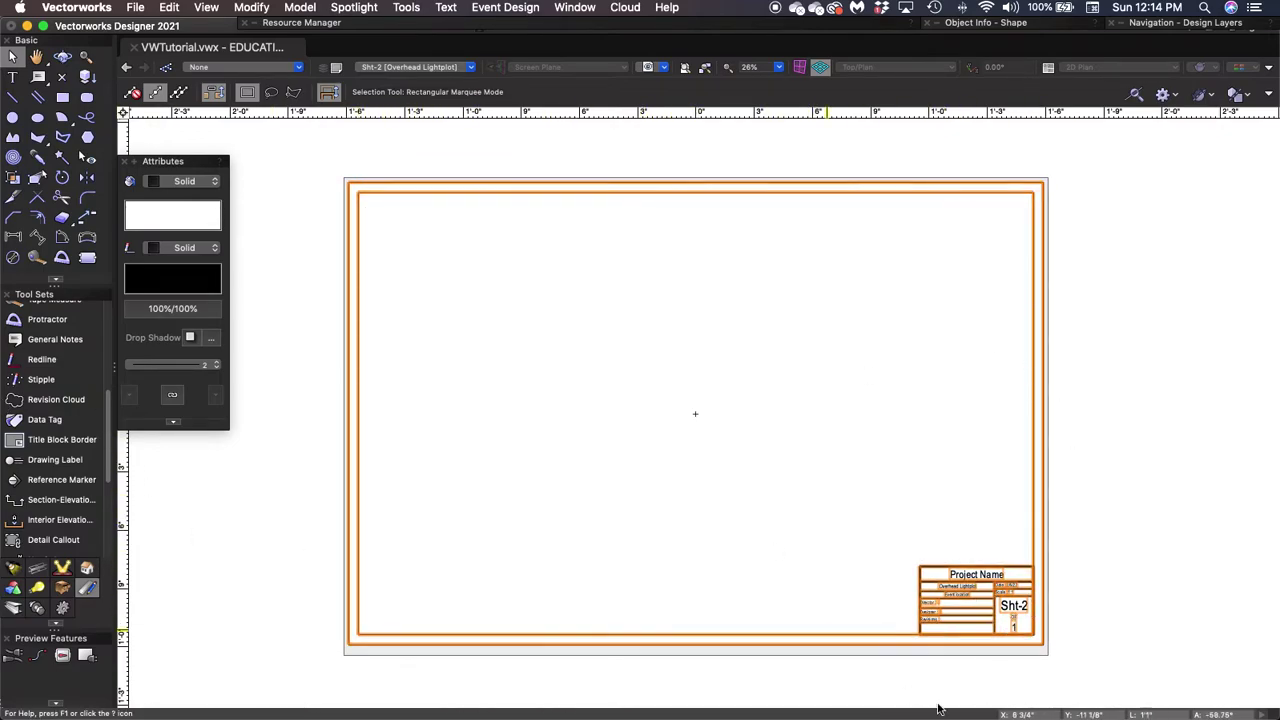
In the Title Block Manager, replace the 'Project Name' placeholder with 'Title of Show'.
double_click(968, 593)
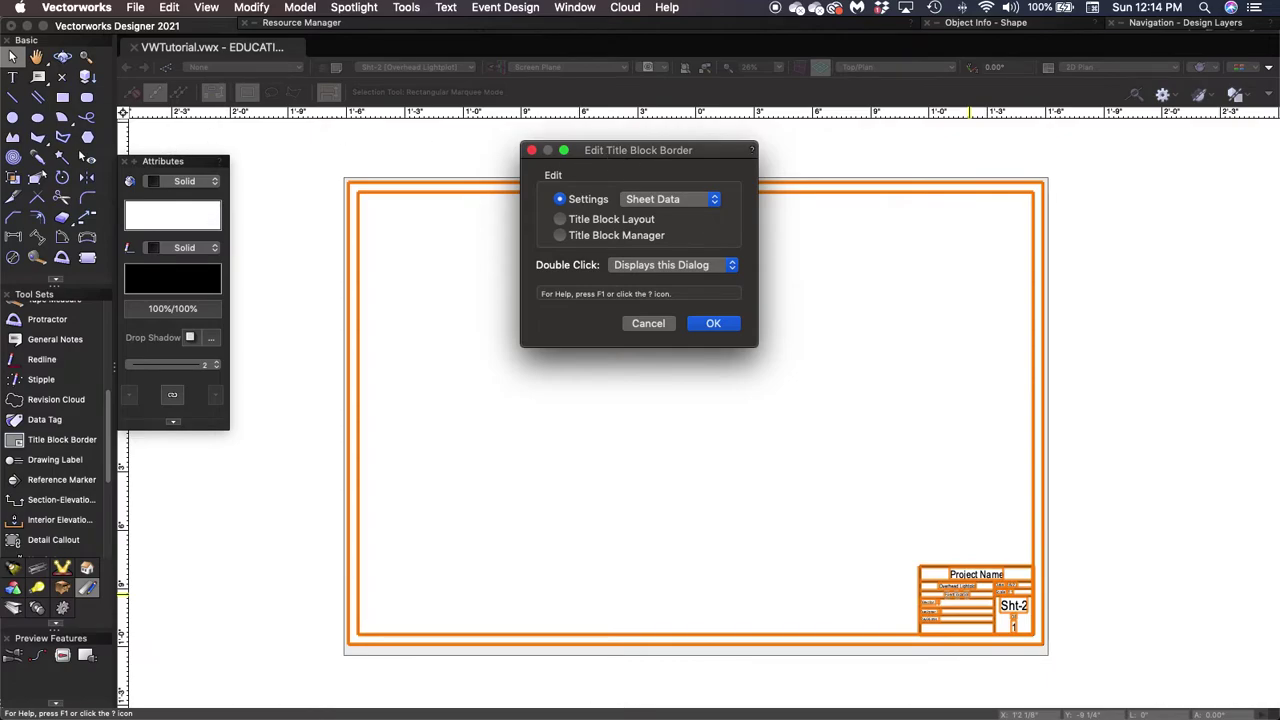
left_click(561, 236)
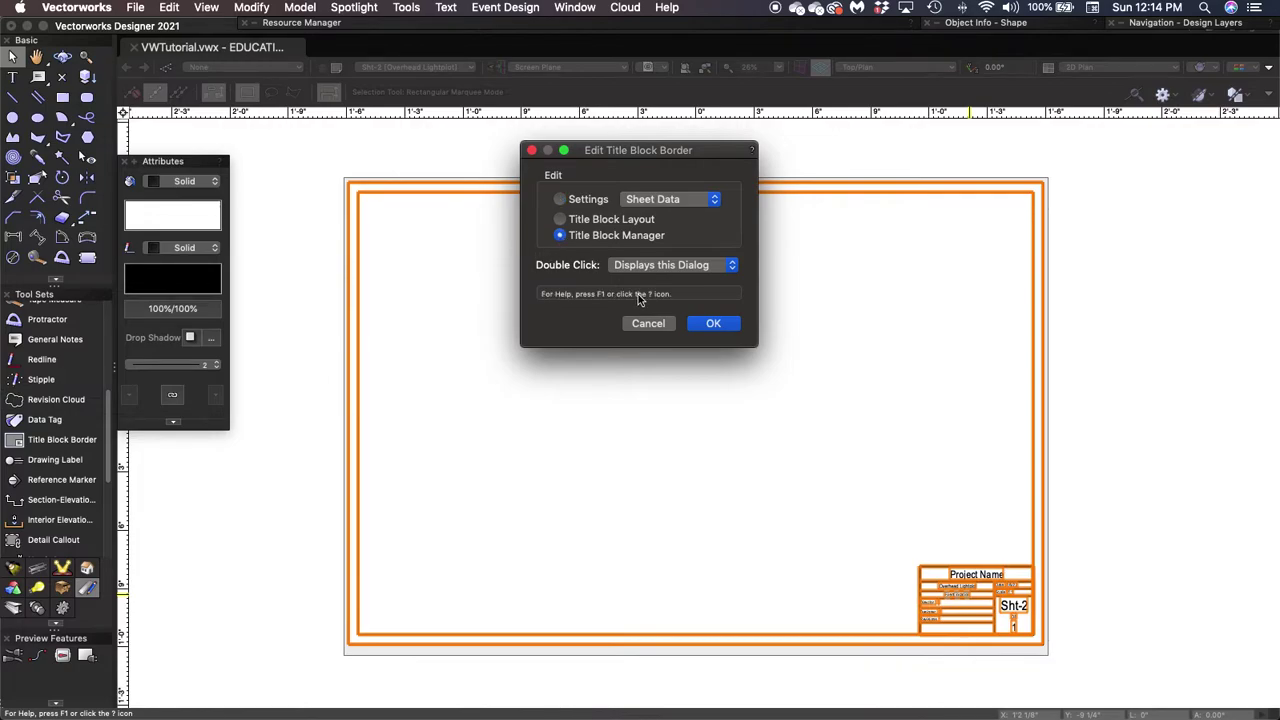
left_click(713, 324)
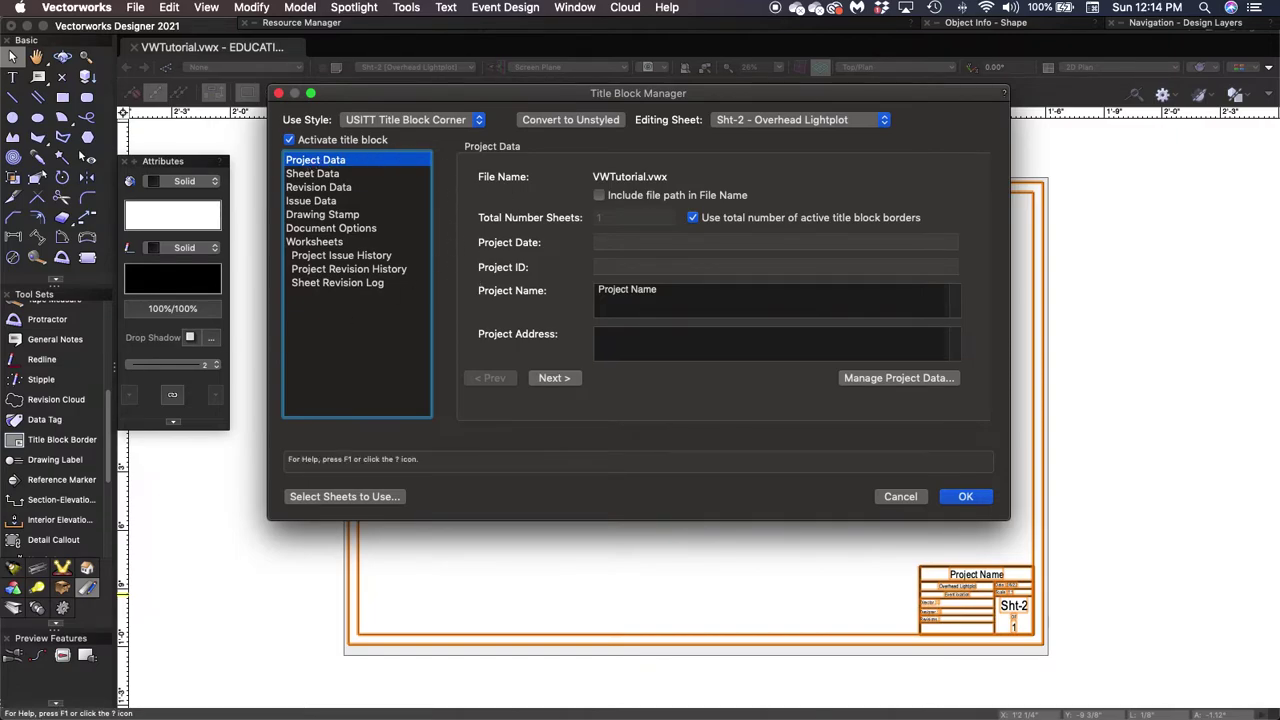
left_click(667, 292)
triple_click(667, 292)
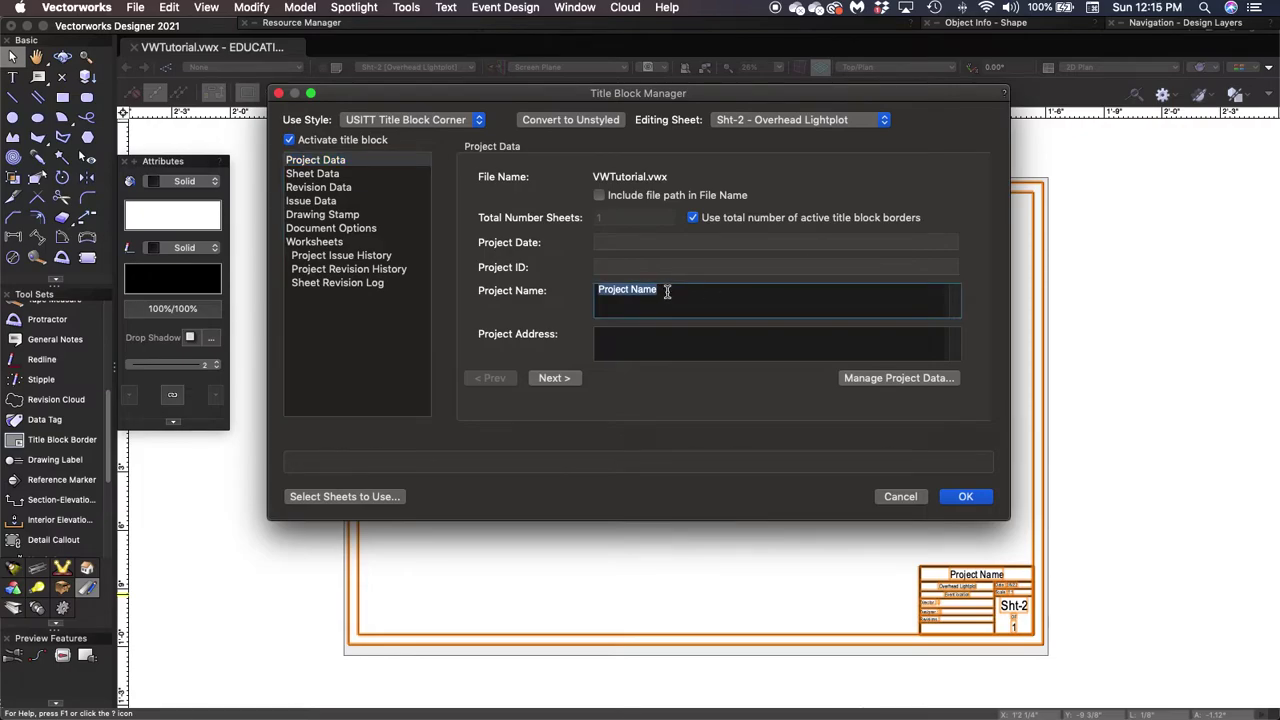
type("I")
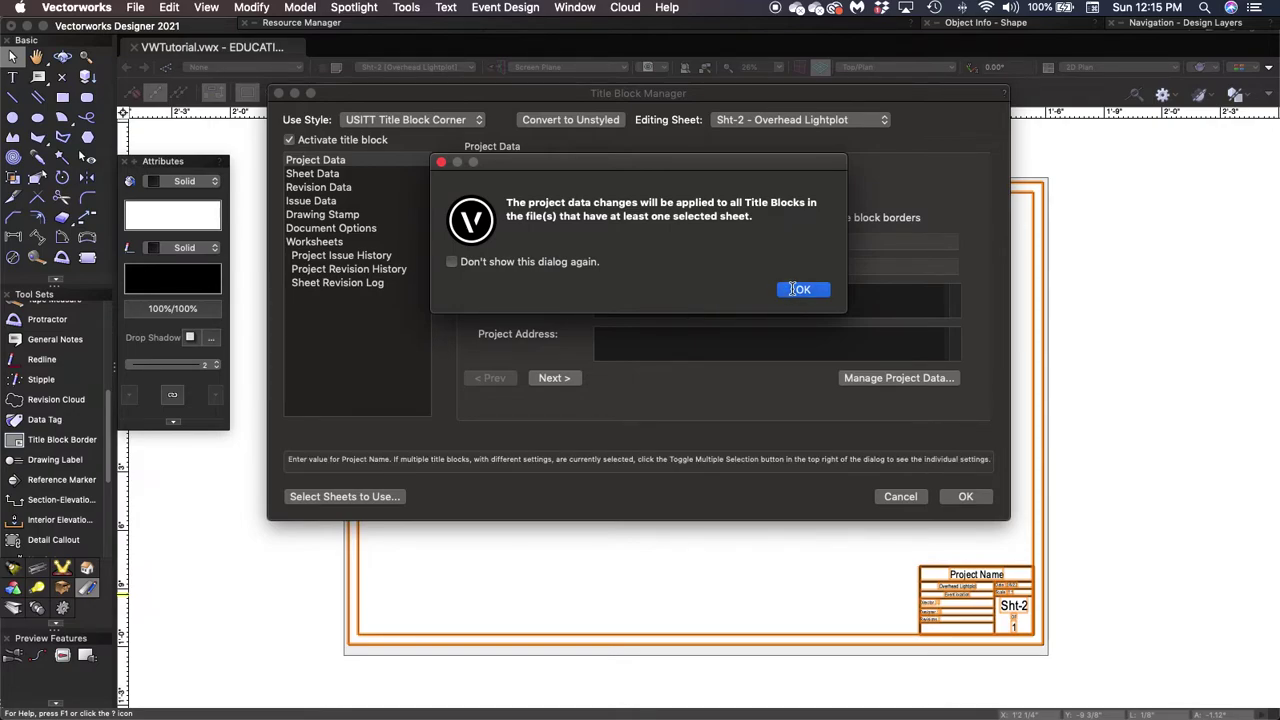
left_click(800, 289)
type("h")
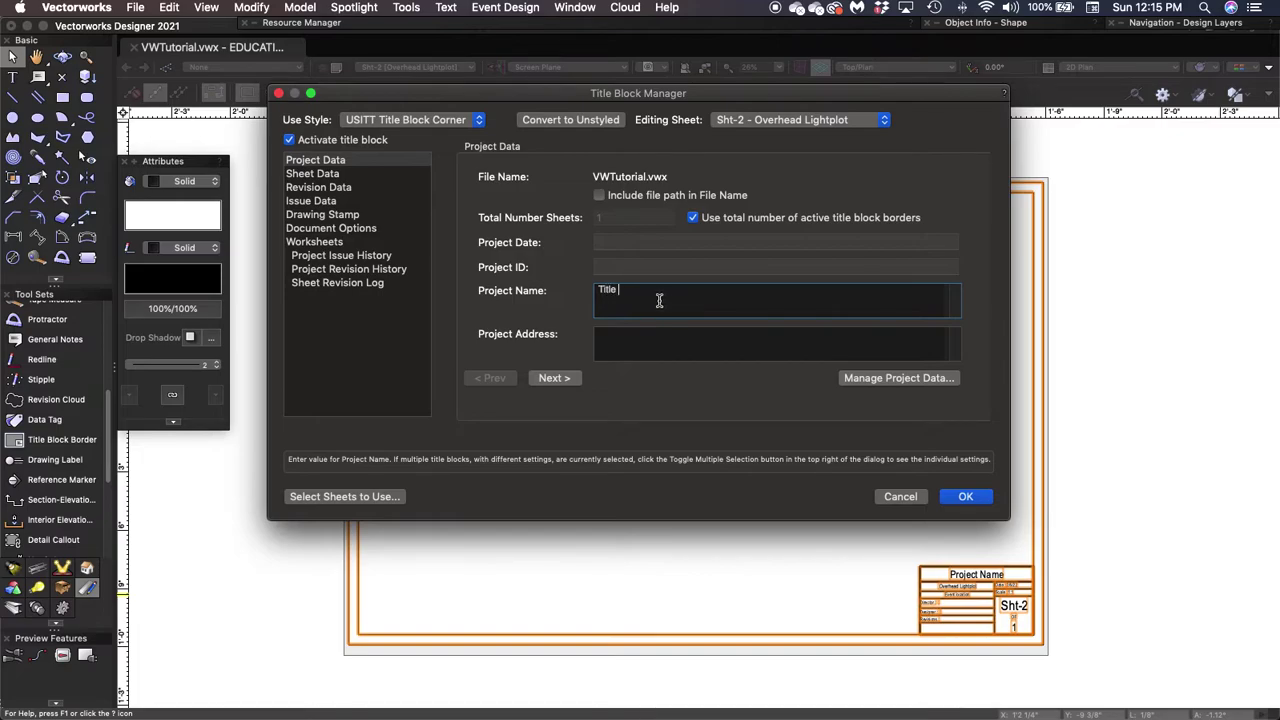
type("itle of Show")
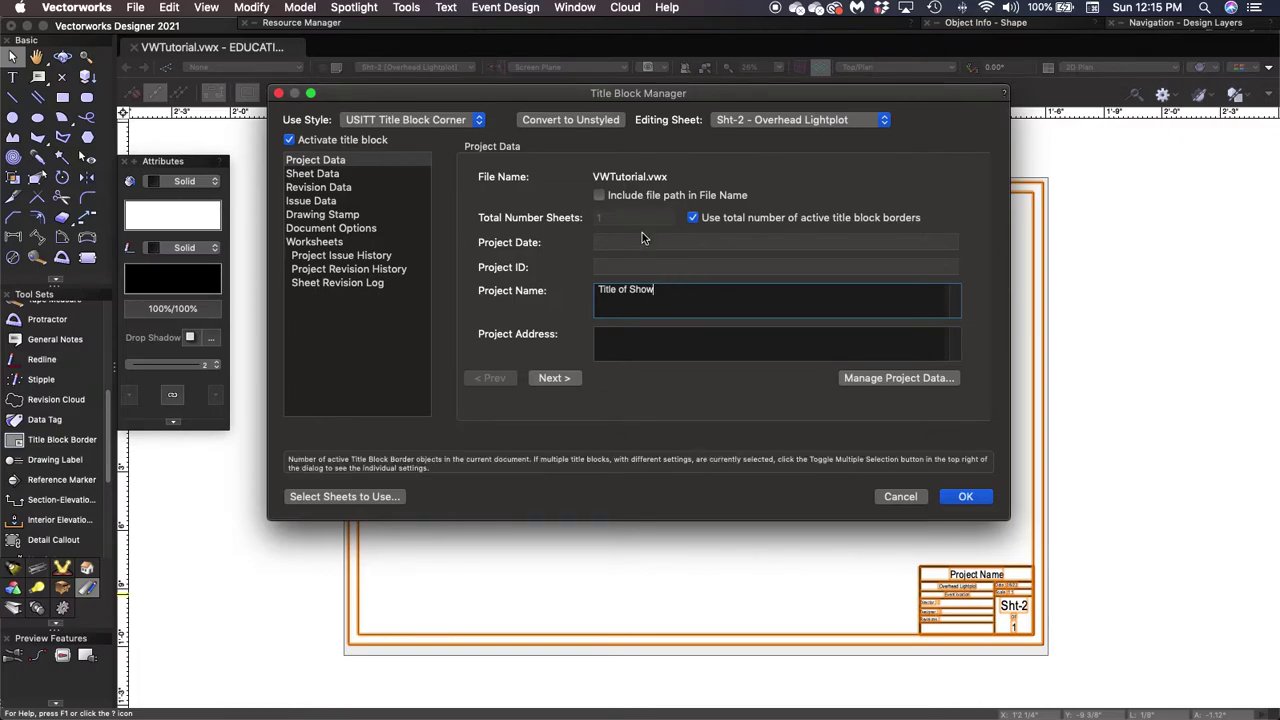
left_click(965, 497)
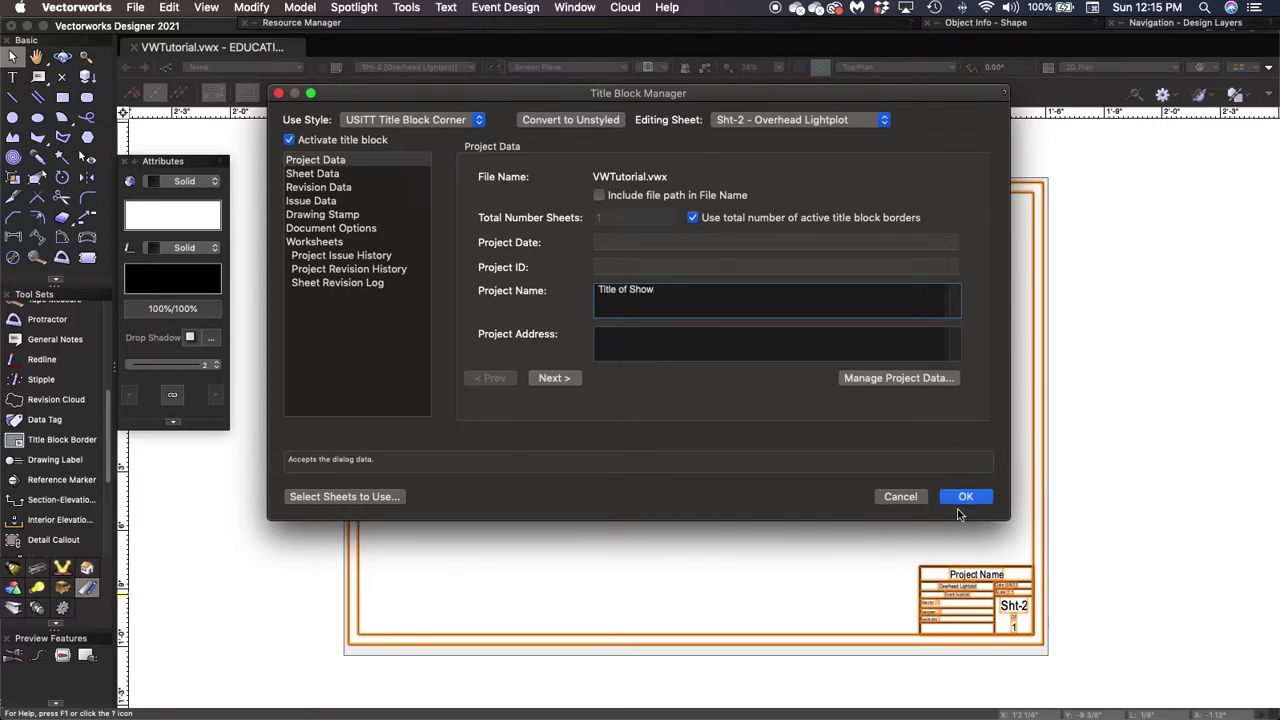
Zoom and pan to the Sht-2 title block to confirm it reads 'Title of Show'.
scroll(998, 568, "up", 5)
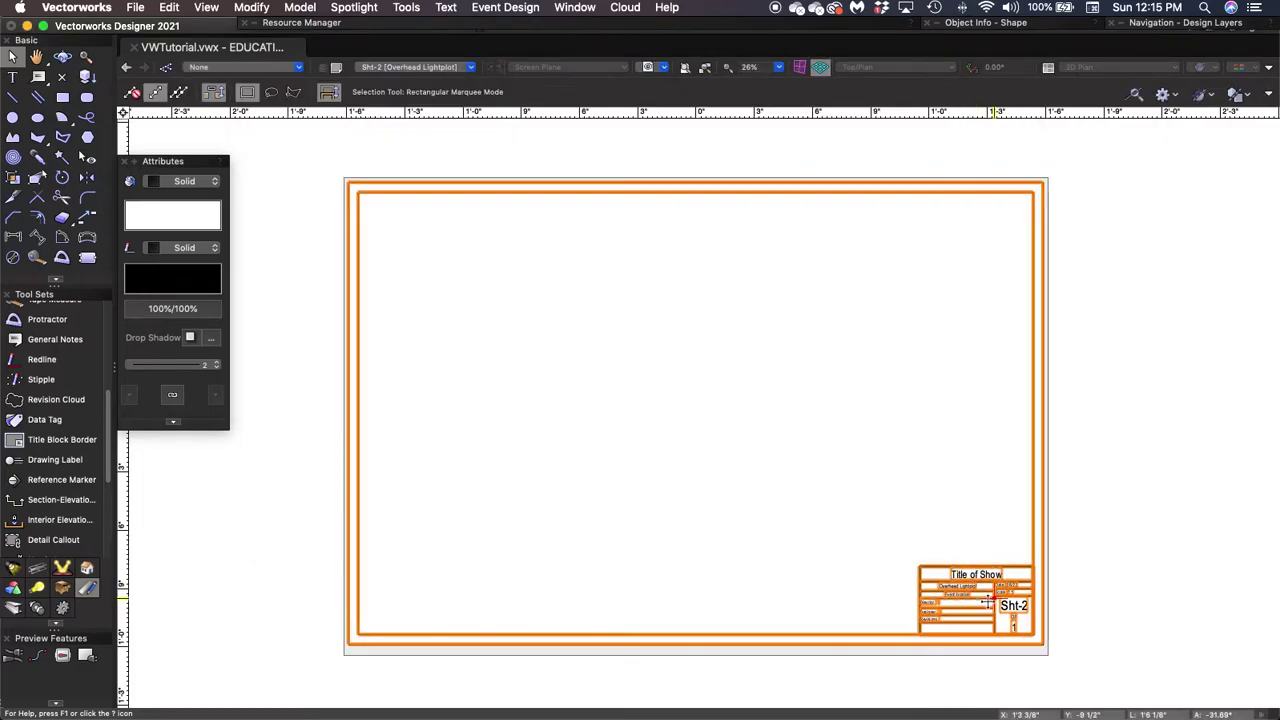
scroll(998, 568, "up", 1)
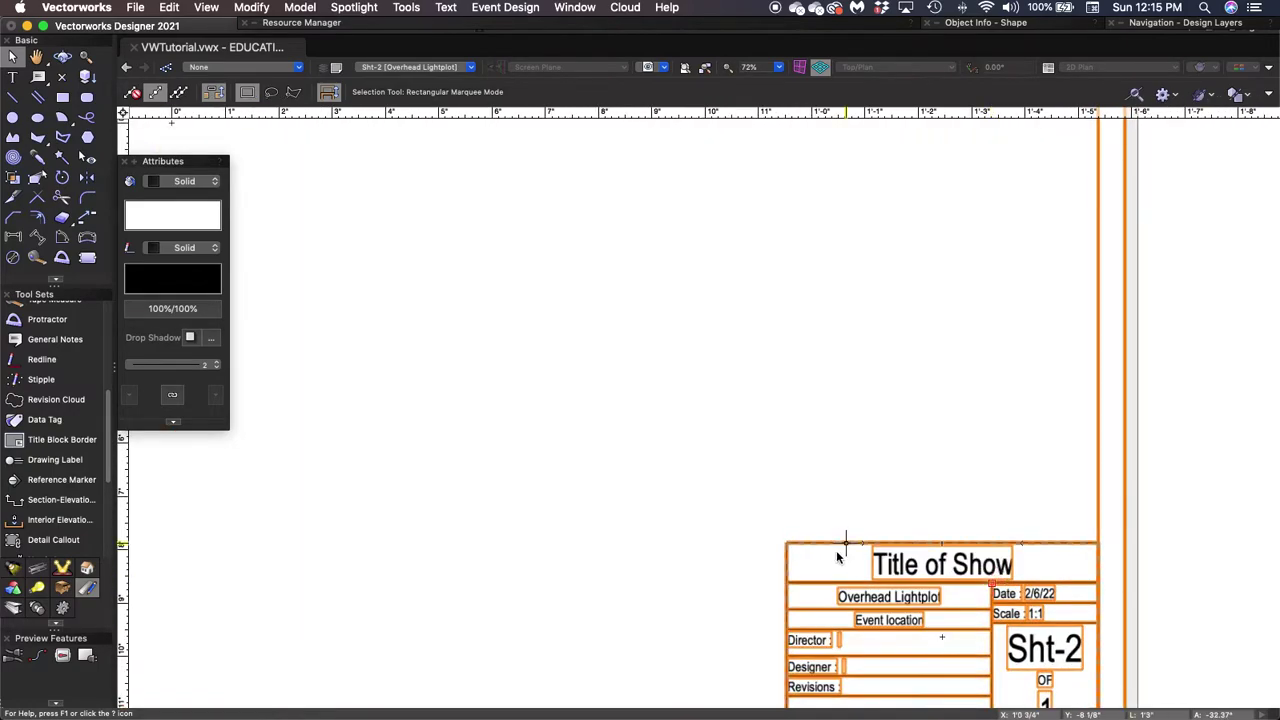
key("space")
left_click_drag(923, 468, 733, 144)
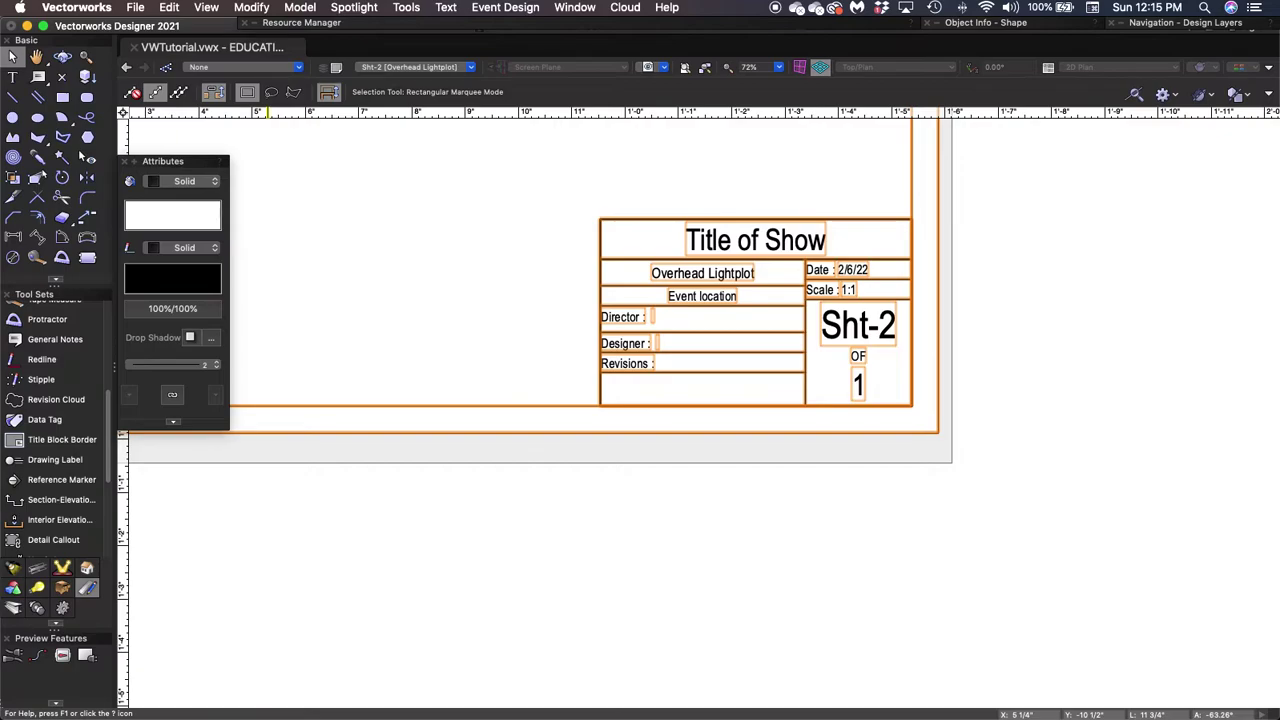
double_click(695, 285)
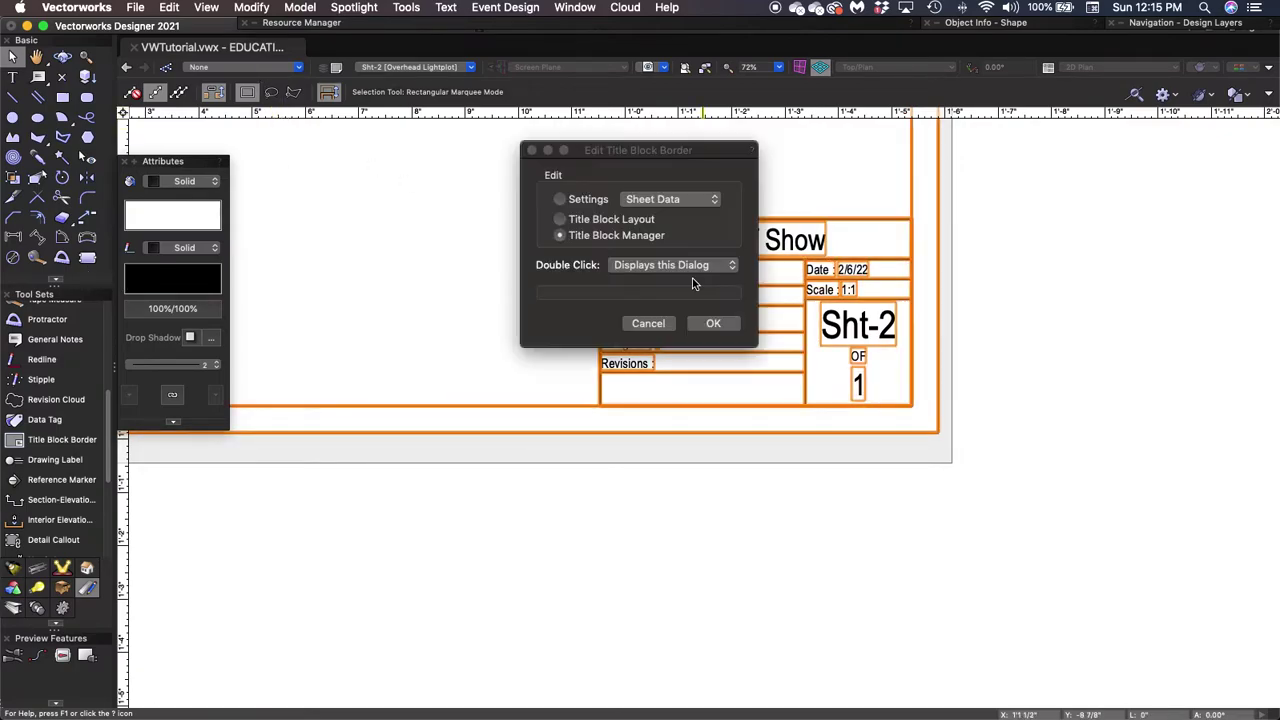
left_click(715, 325)
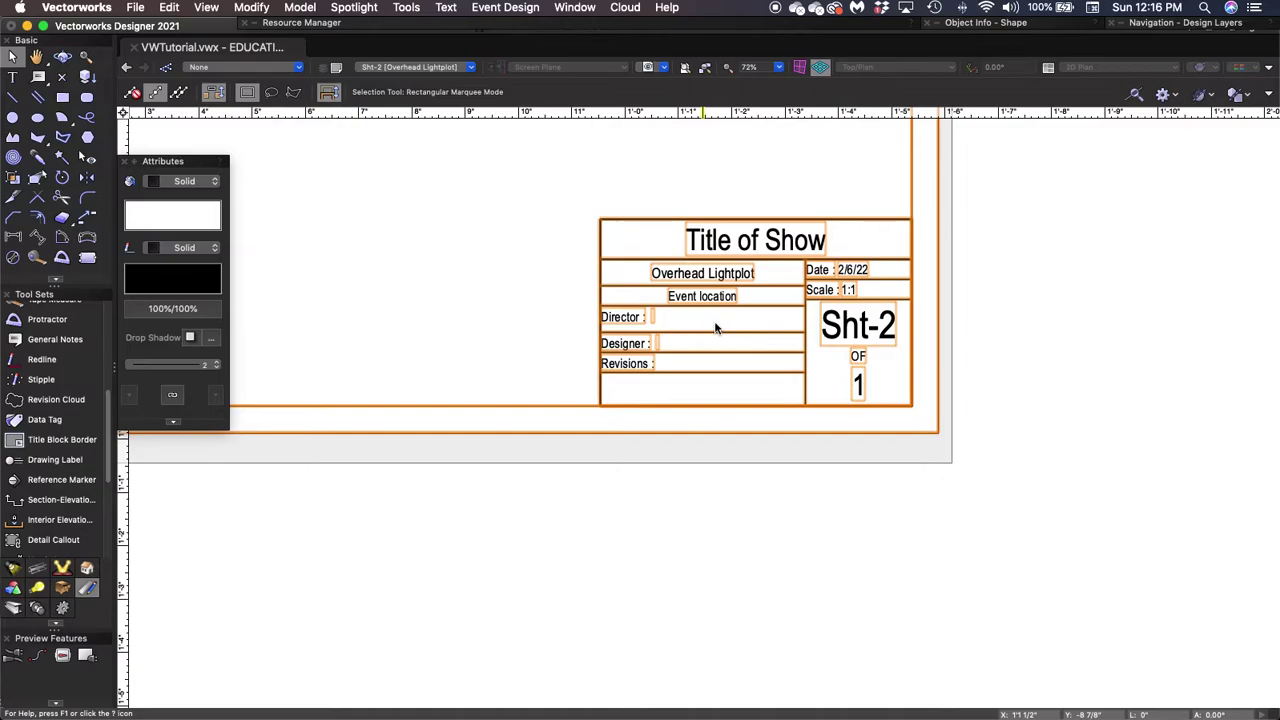
Change the Project Data venue from 'Event location' to 'Generic Theatre'.
double_click(640, 364)
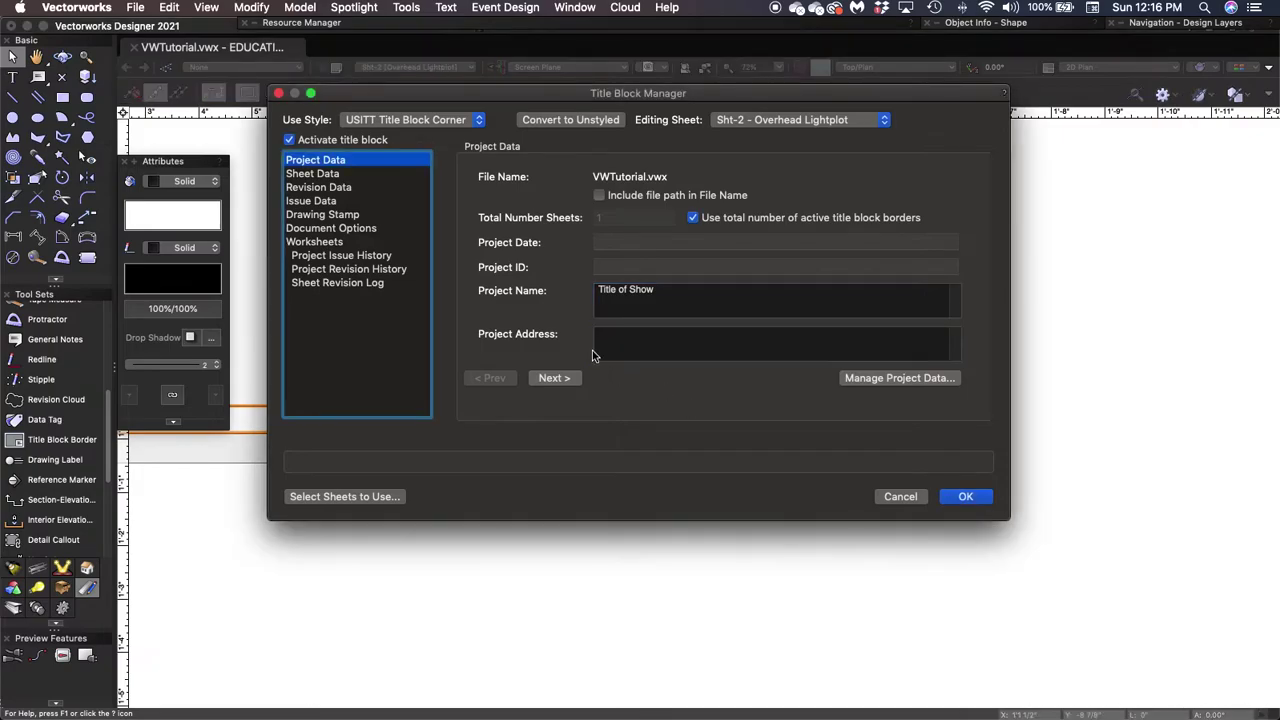
left_click(562, 380)
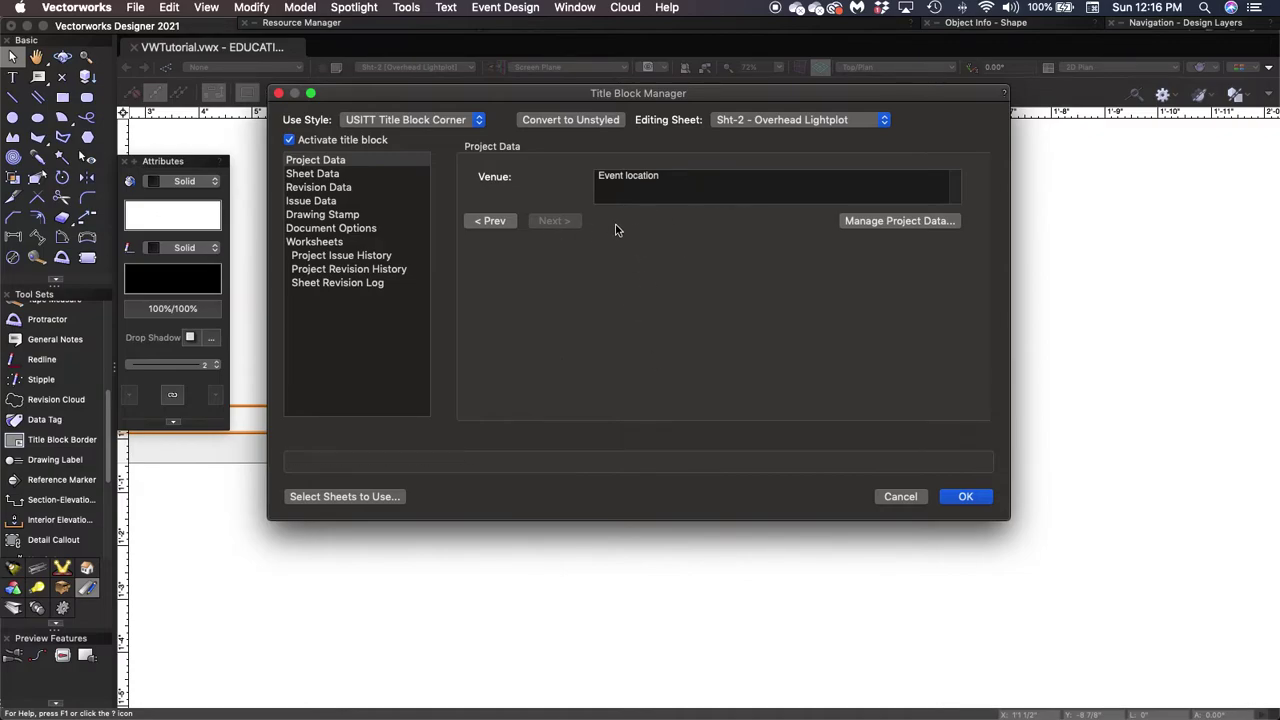
left_click(680, 180)
triple_click(586, 178)
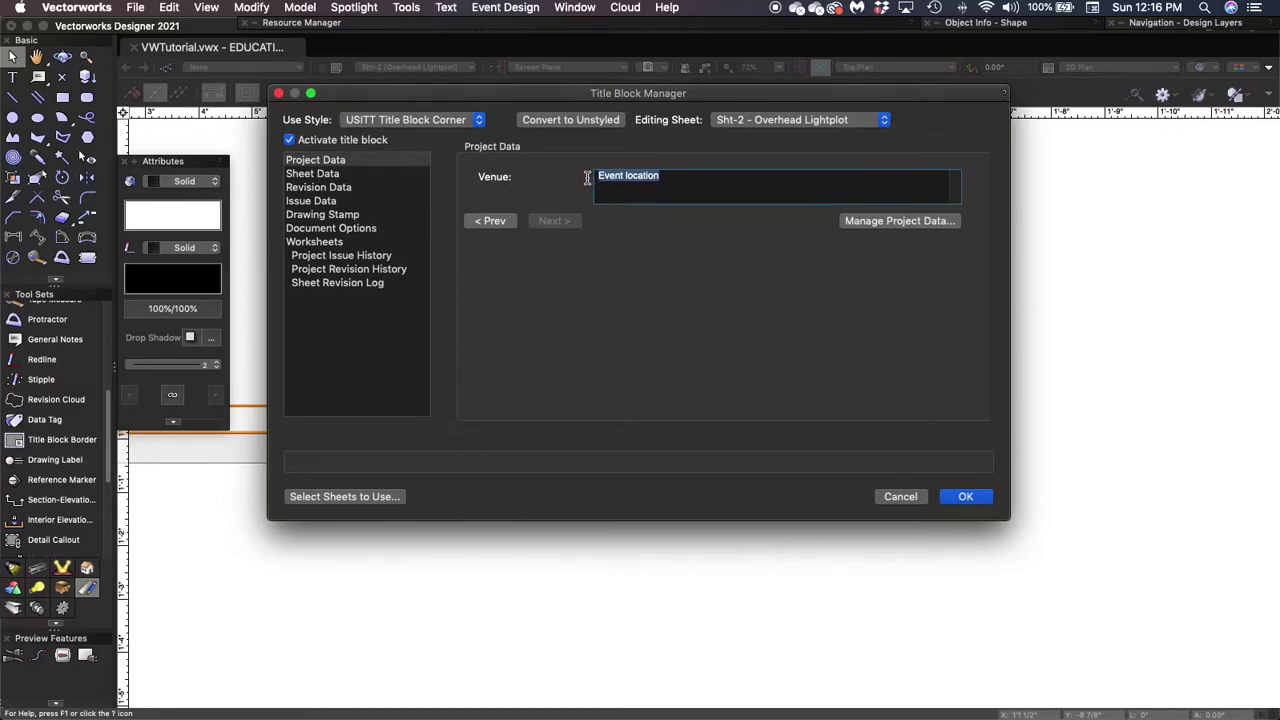
key("BackSpace")
key("Tab")
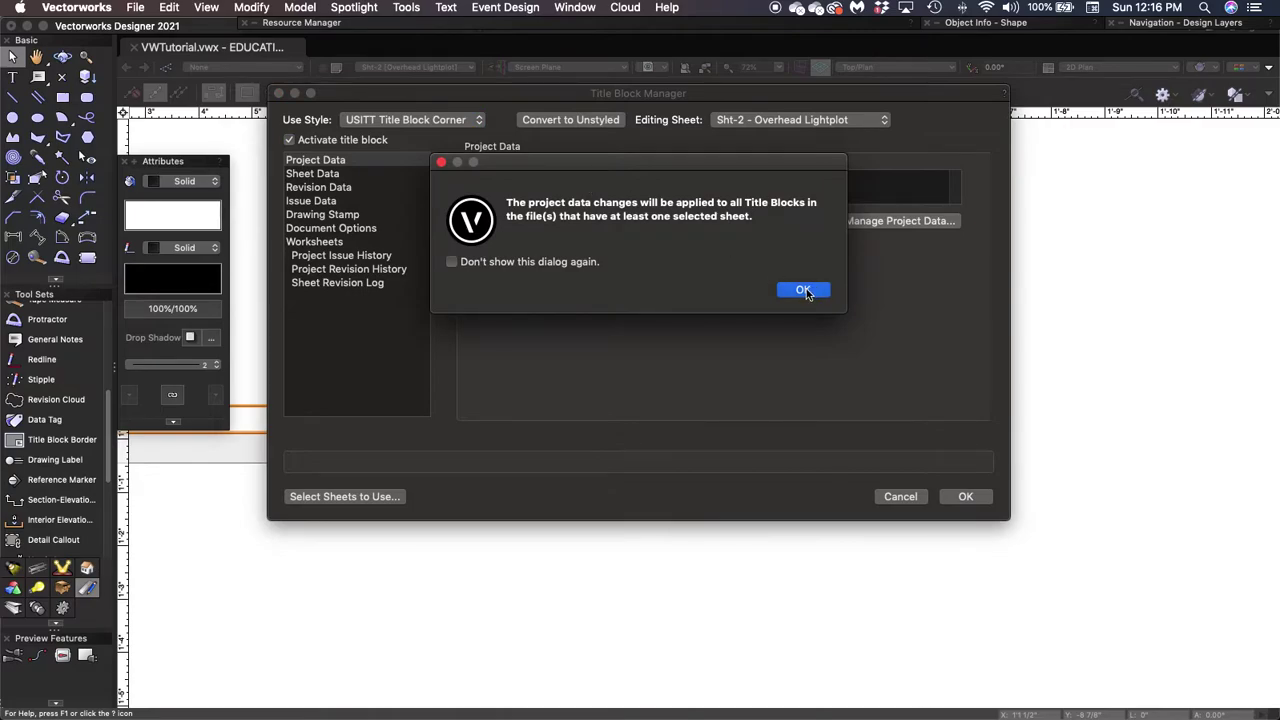
left_click(803, 289)
type("Generic Theatre")
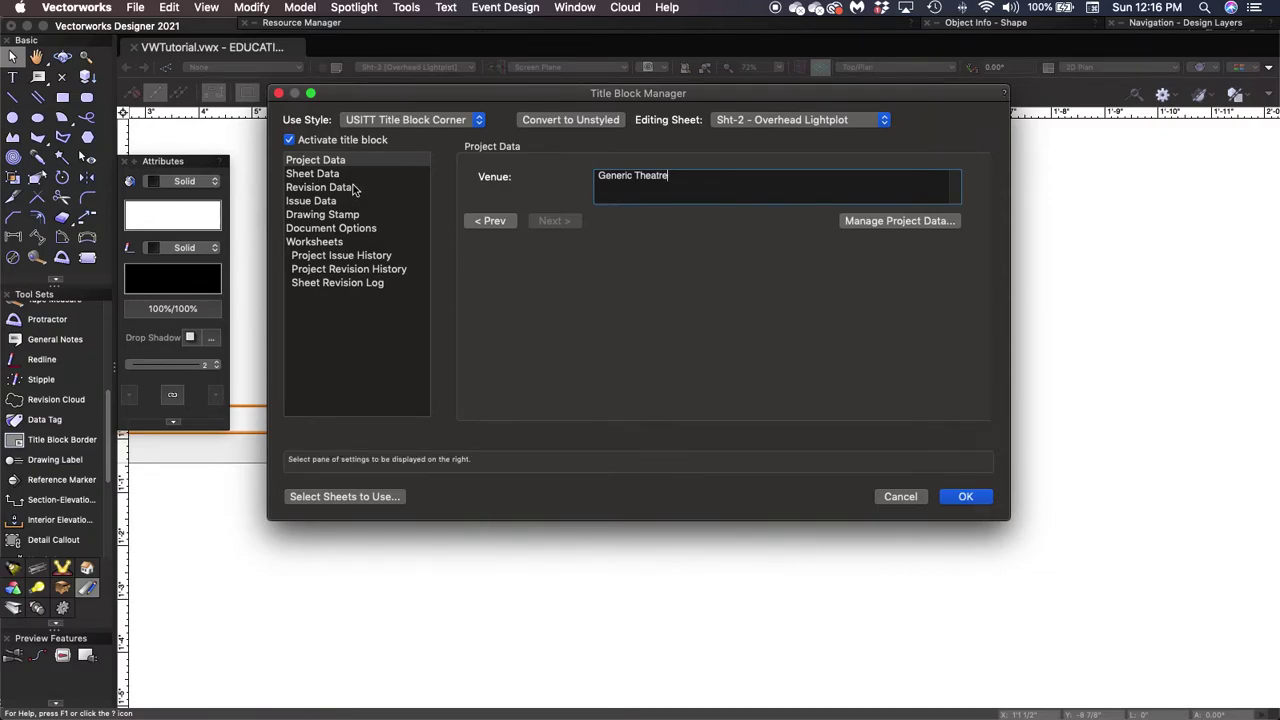
key("Return")
In Sht-2's Sheet Data, set the sheet number to 2 and the scale to 1/2"=1'-0".
left_click(317, 176)
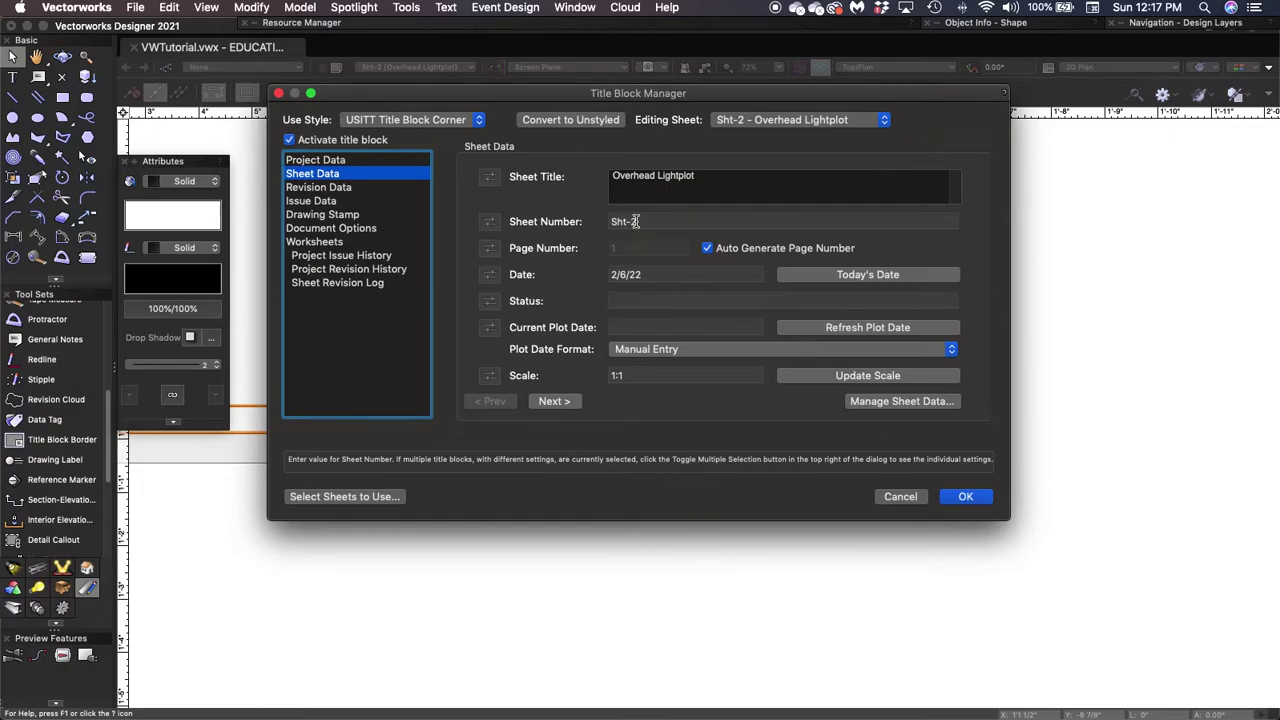
left_click(640, 222)
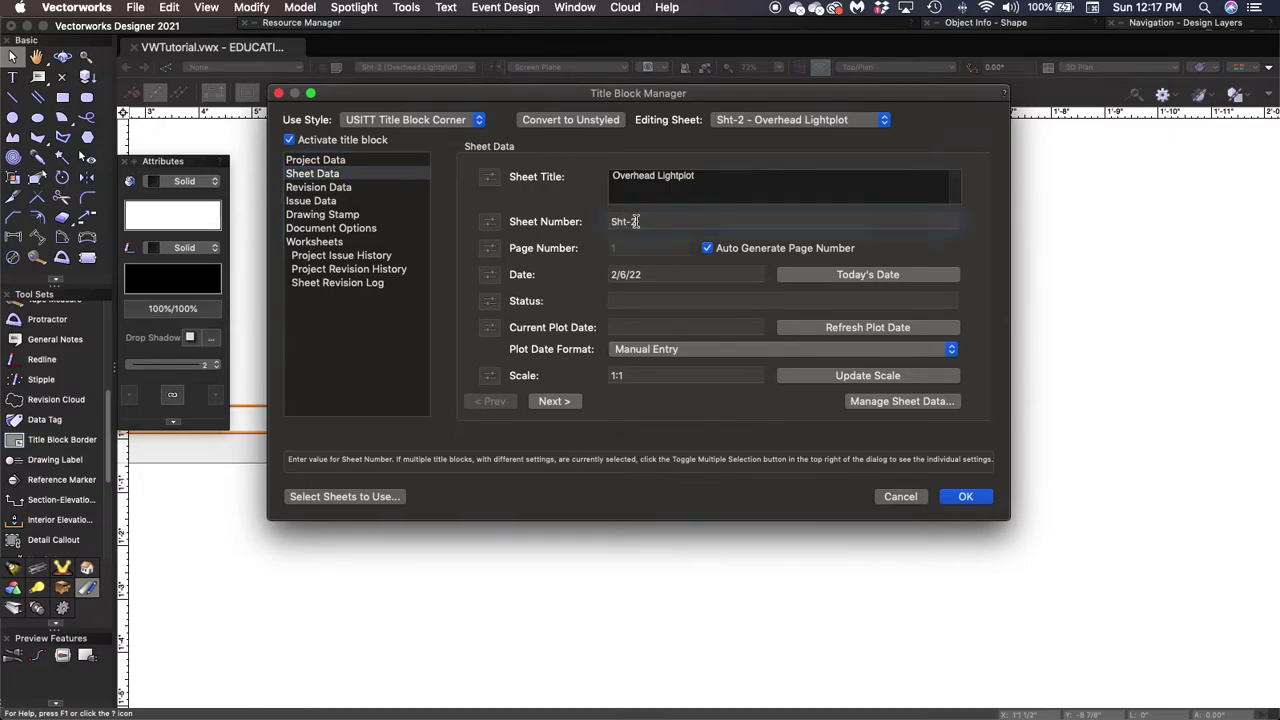
type("2")
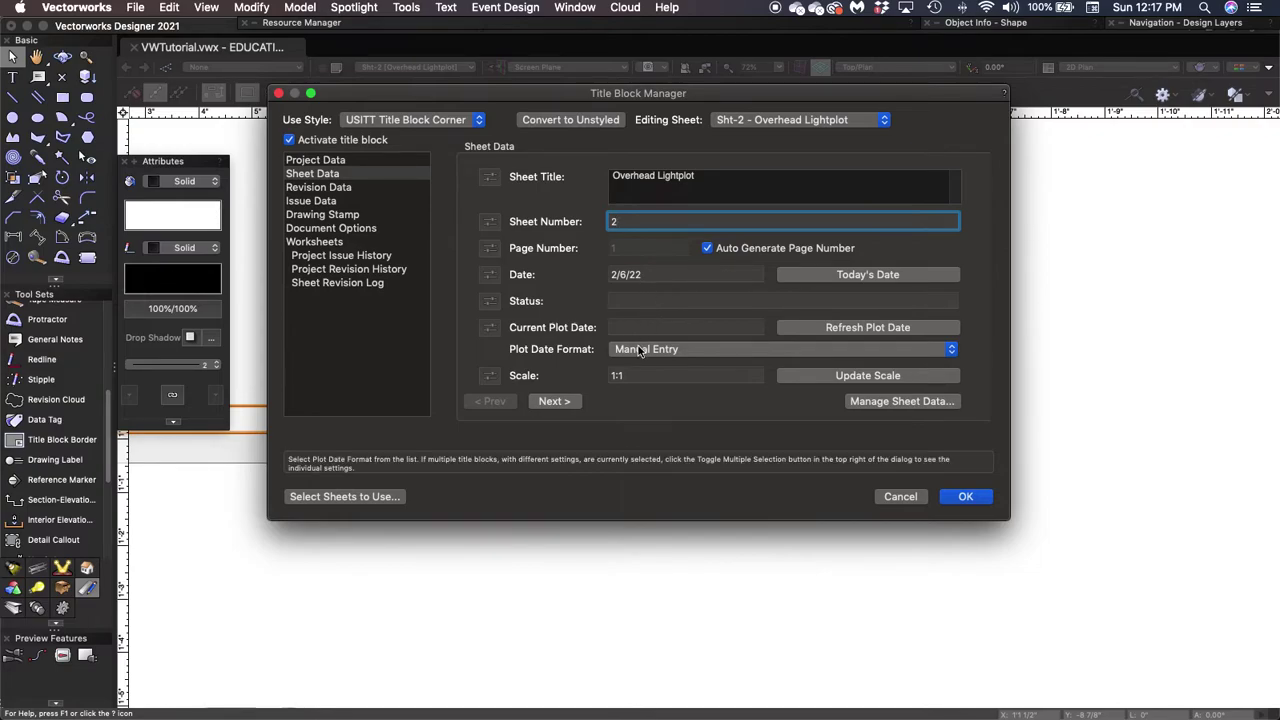
left_click(655, 376)
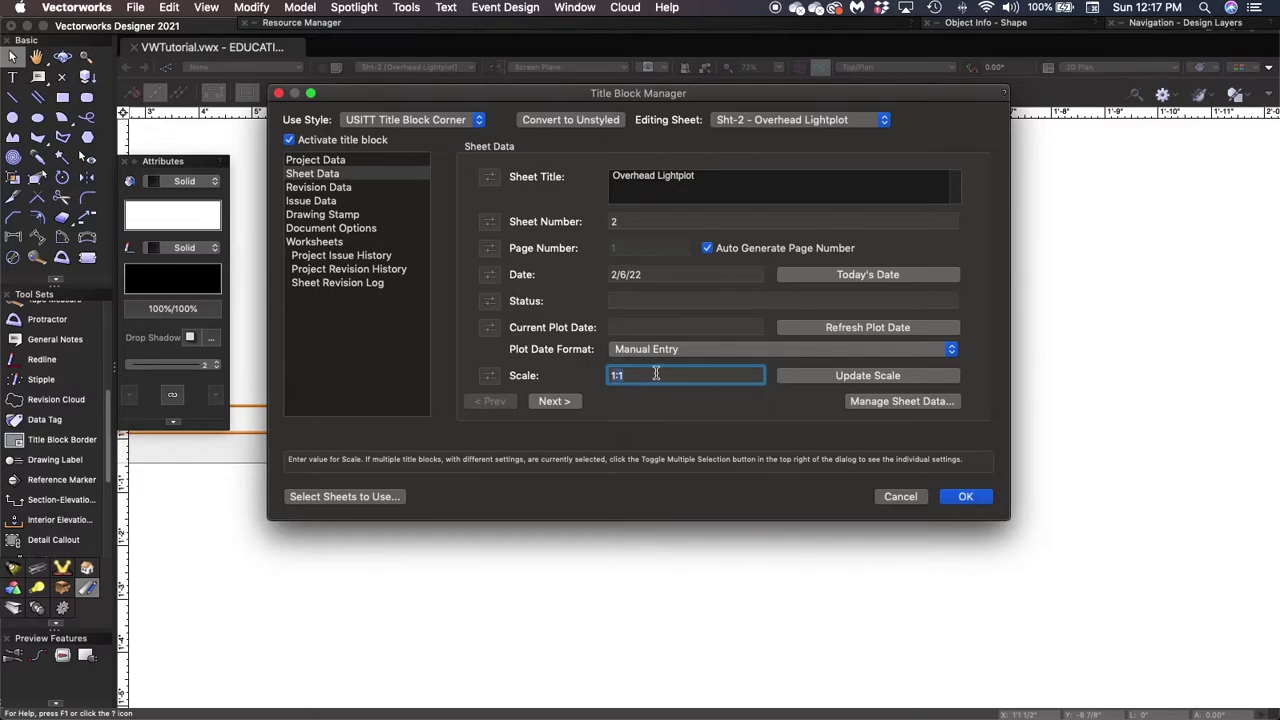
type("1/2\"=1'-0\"")
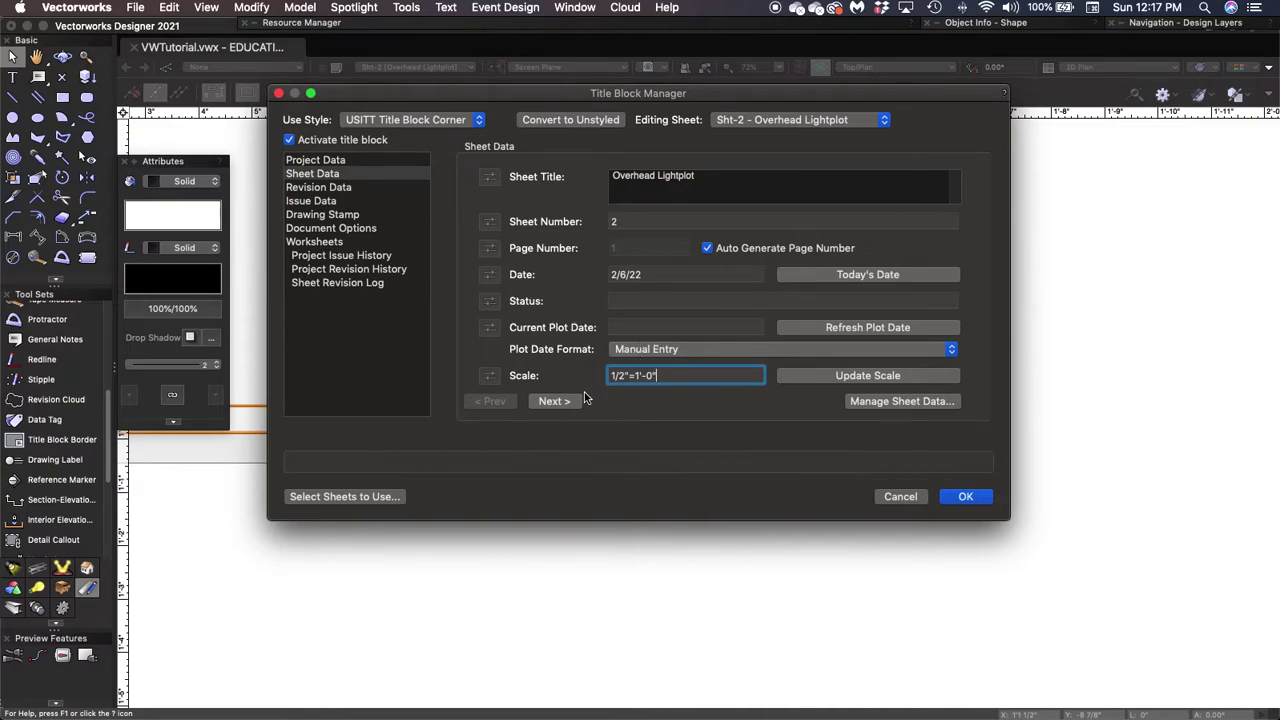
left_click(553, 403)
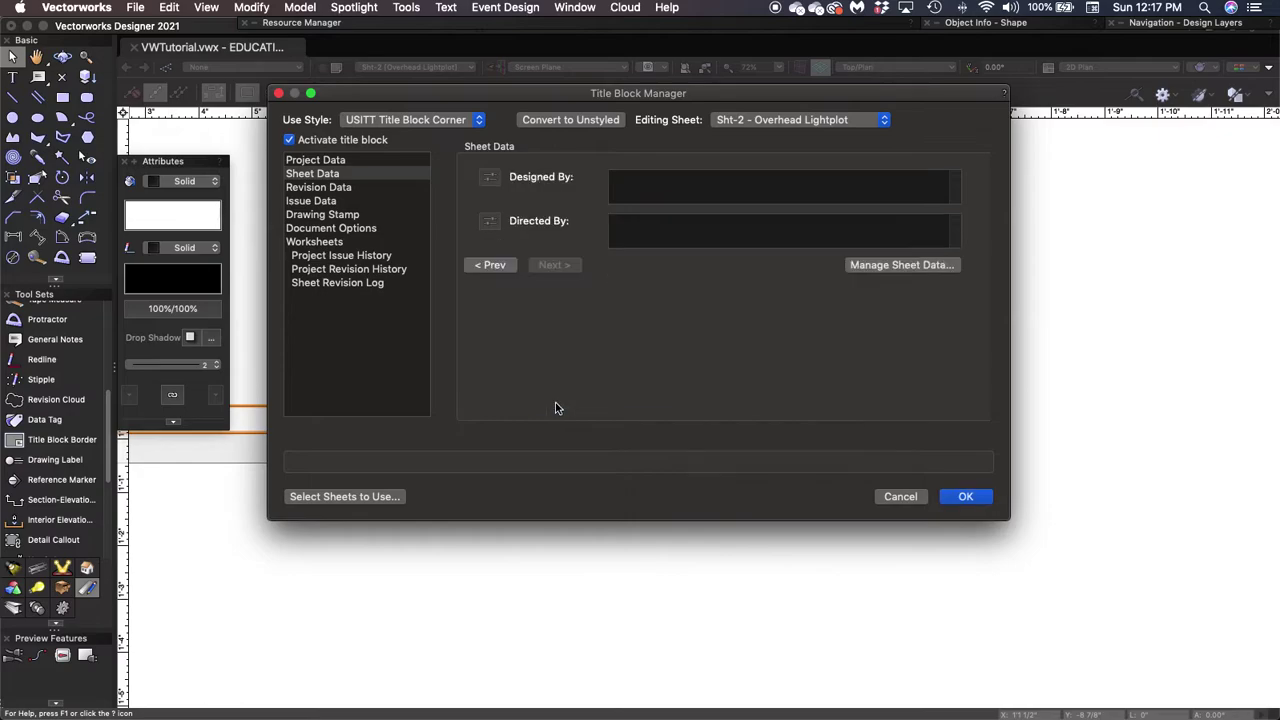
Enter the designer's name as Designed By and Somebody Creative as Directed By, then accept the sheet data.
left_click(660, 186)
type("Travis C. Tycha")
key("BackSpace")
key("BackSpace")
key("BackSpace")
key("BackSpace")
type("iv")
key("BackSpace")
type("Richardson")
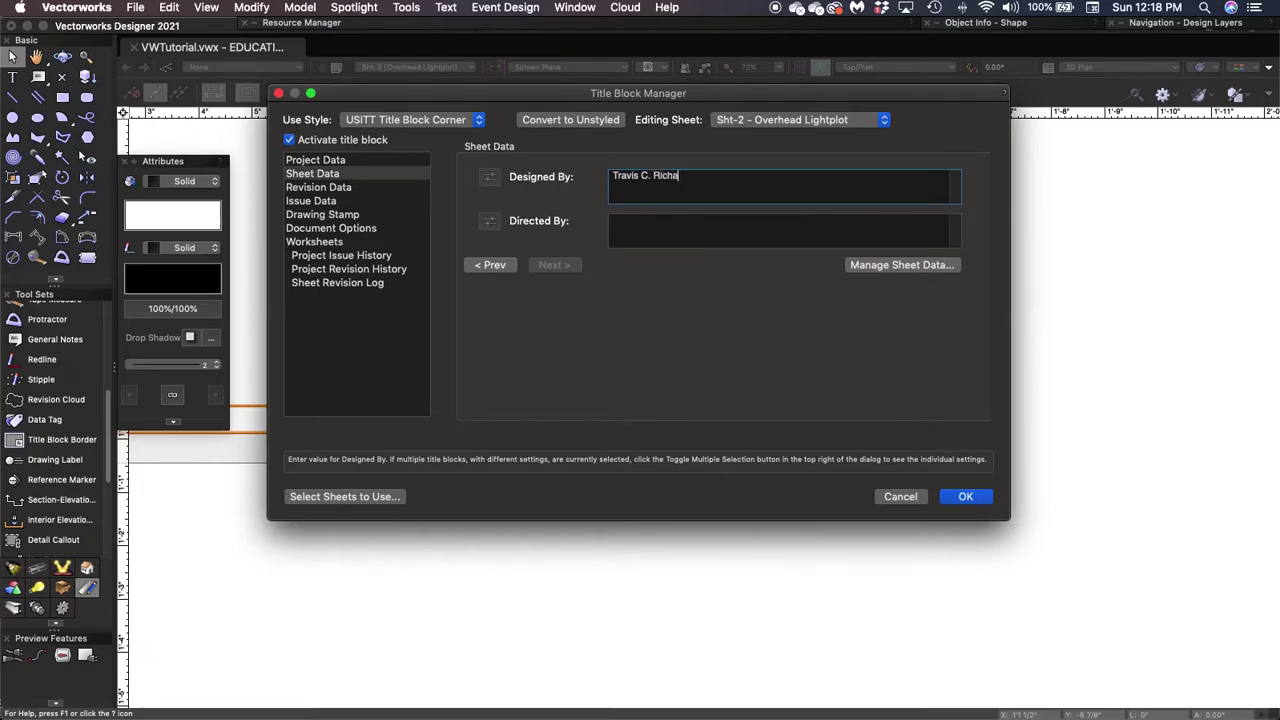
left_click(645, 230)
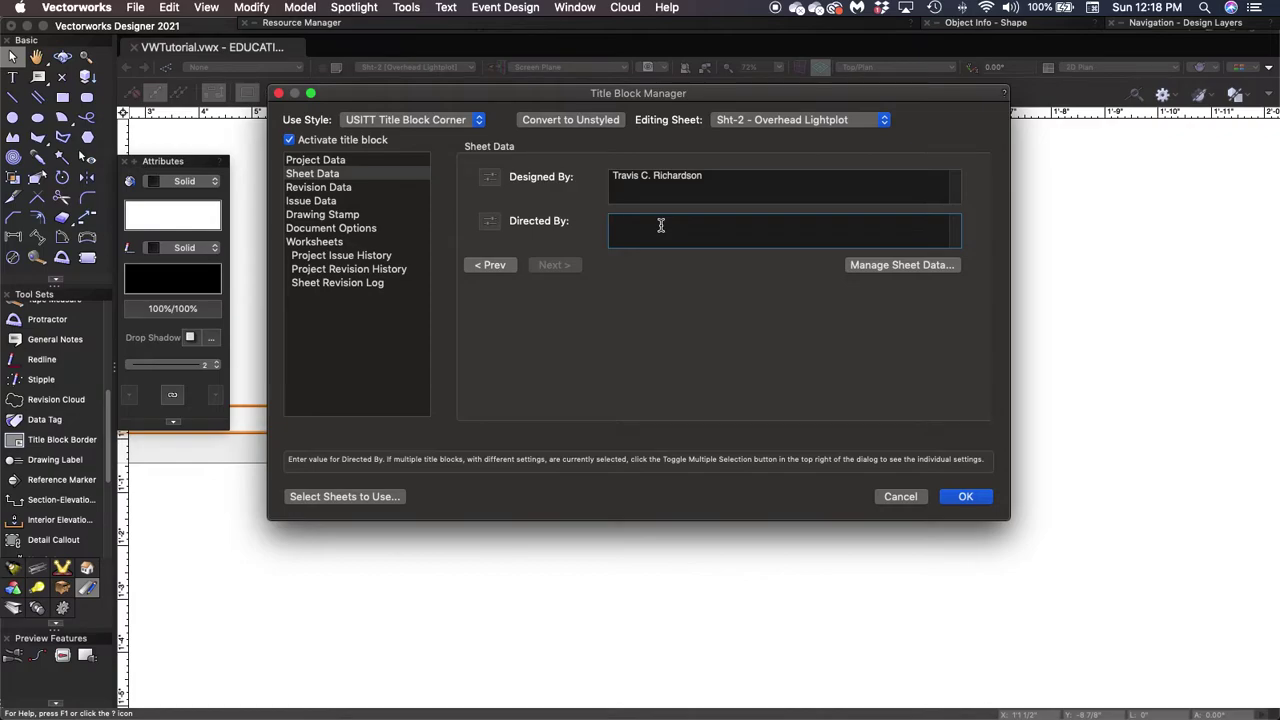
type("Somebody Creative")
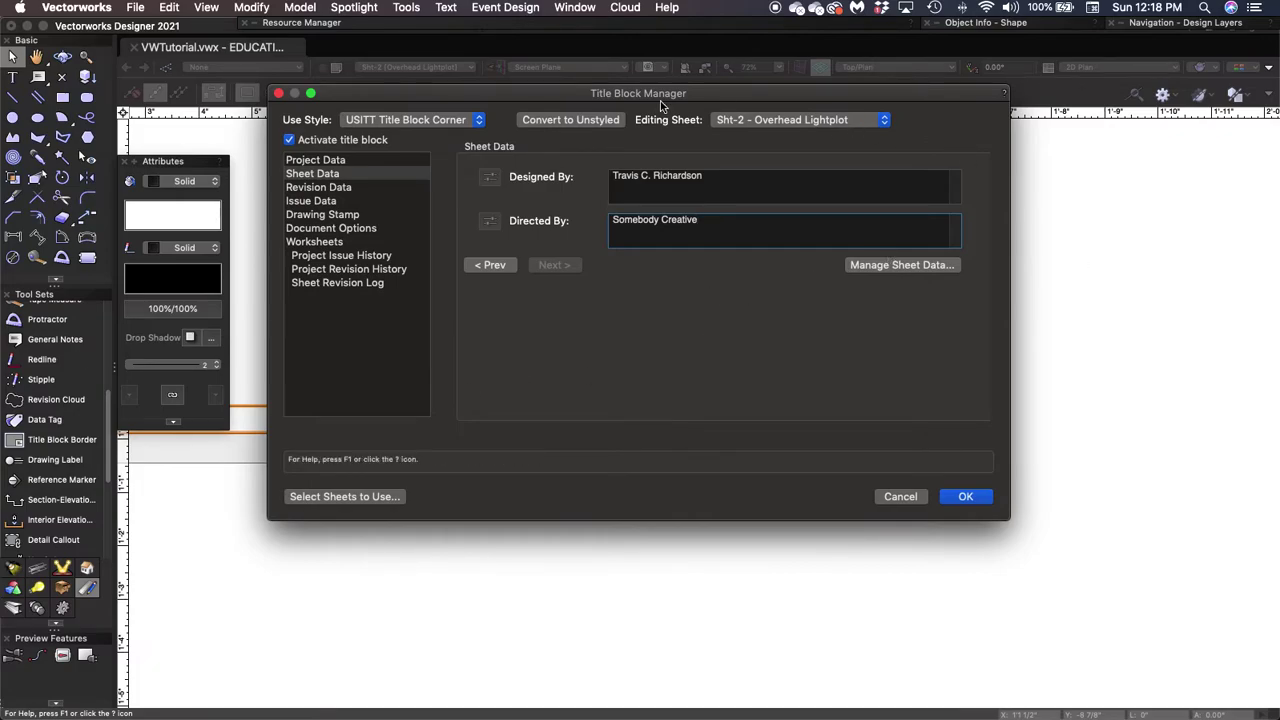
left_click(966, 497)
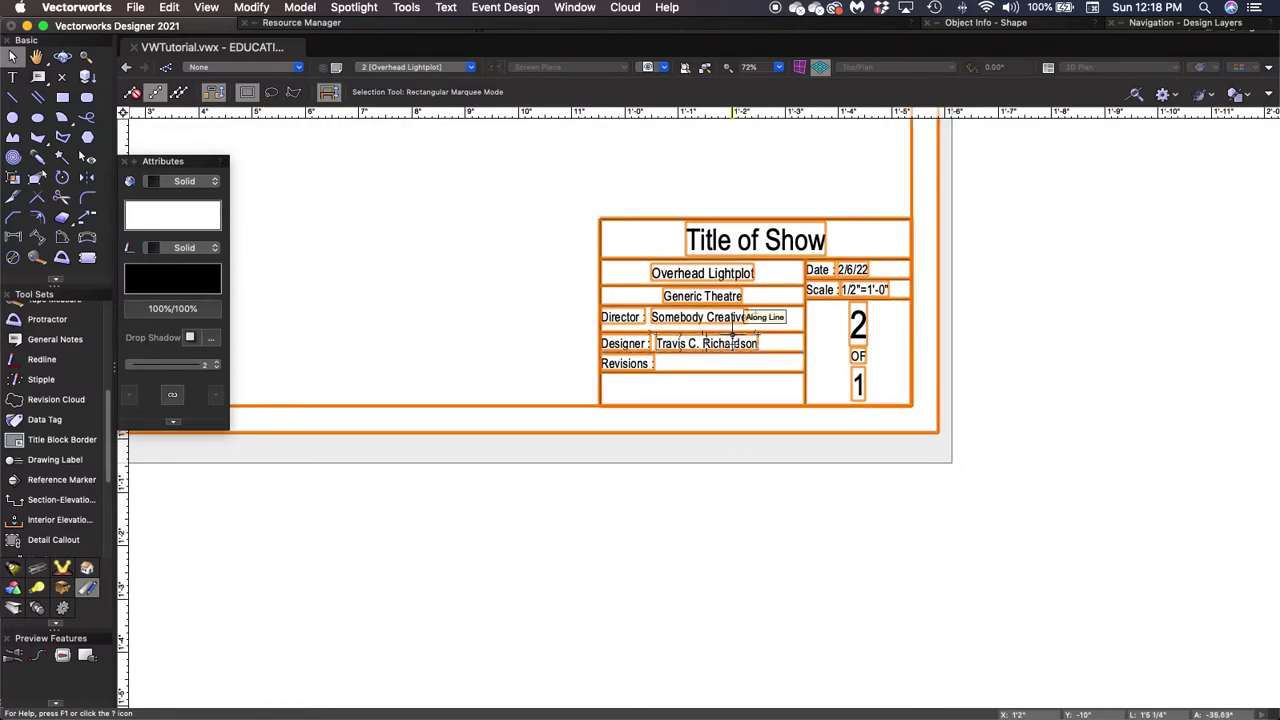
Open the title block's Edit Title Block Border options from its border.
double_click(733, 342)
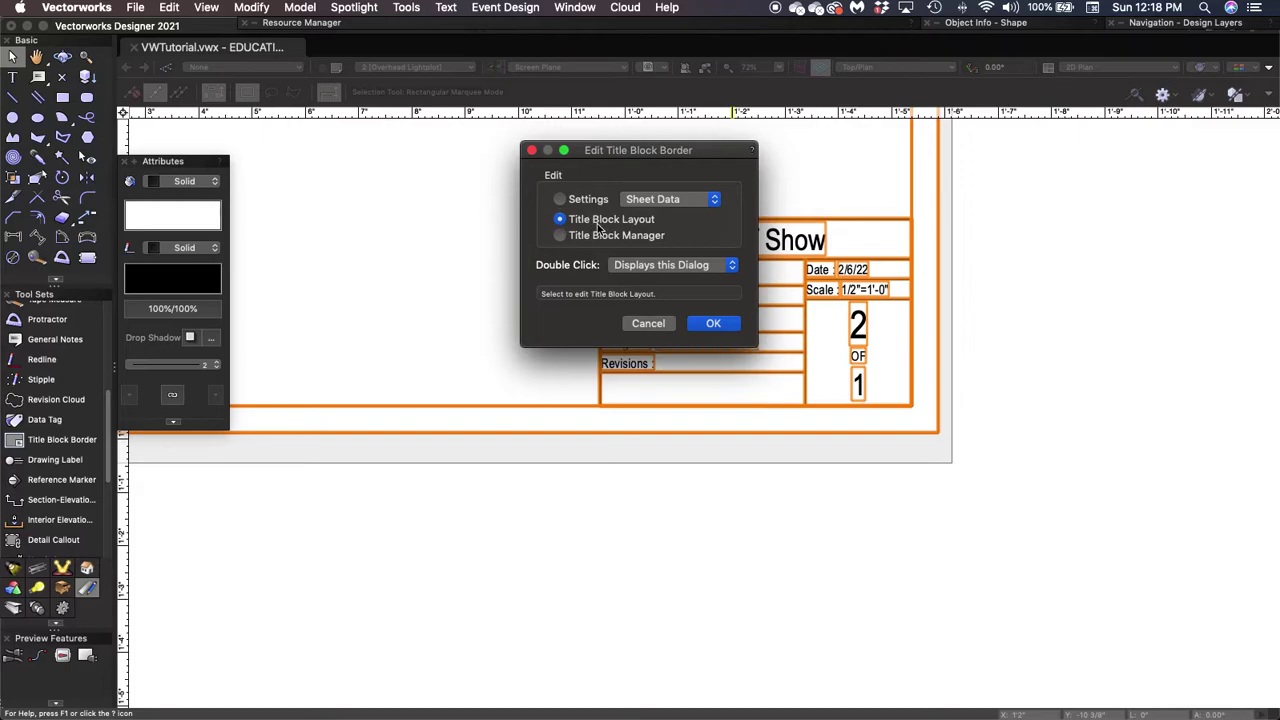
Confirm layout editing past the style warning, then inspect the Project Name placeholder.
left_click(713, 323)
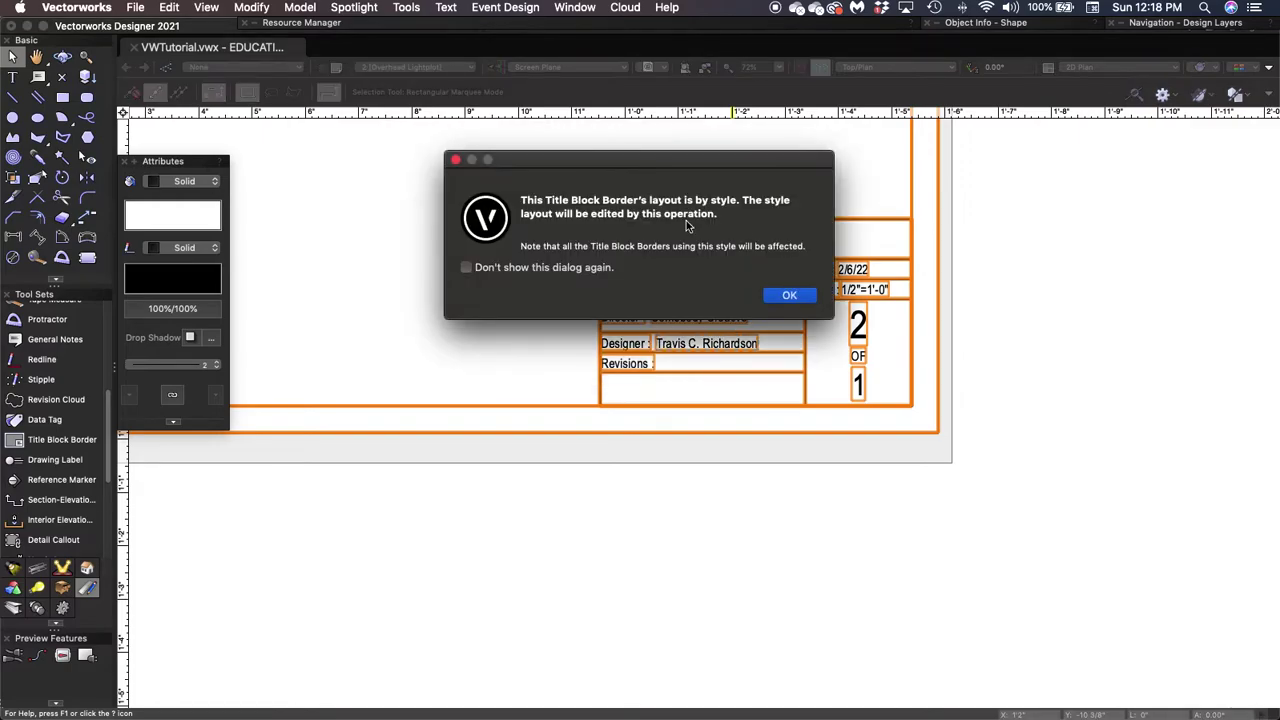
left_click(787, 298)
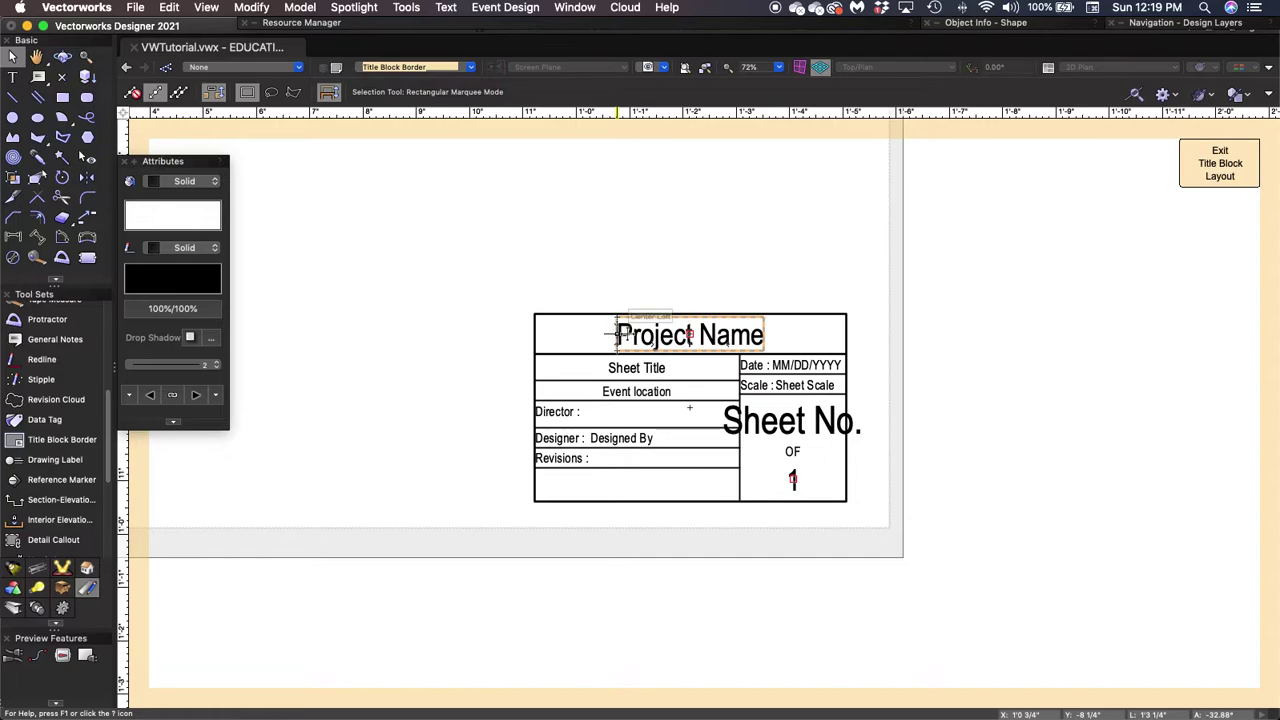
left_click(645, 342)
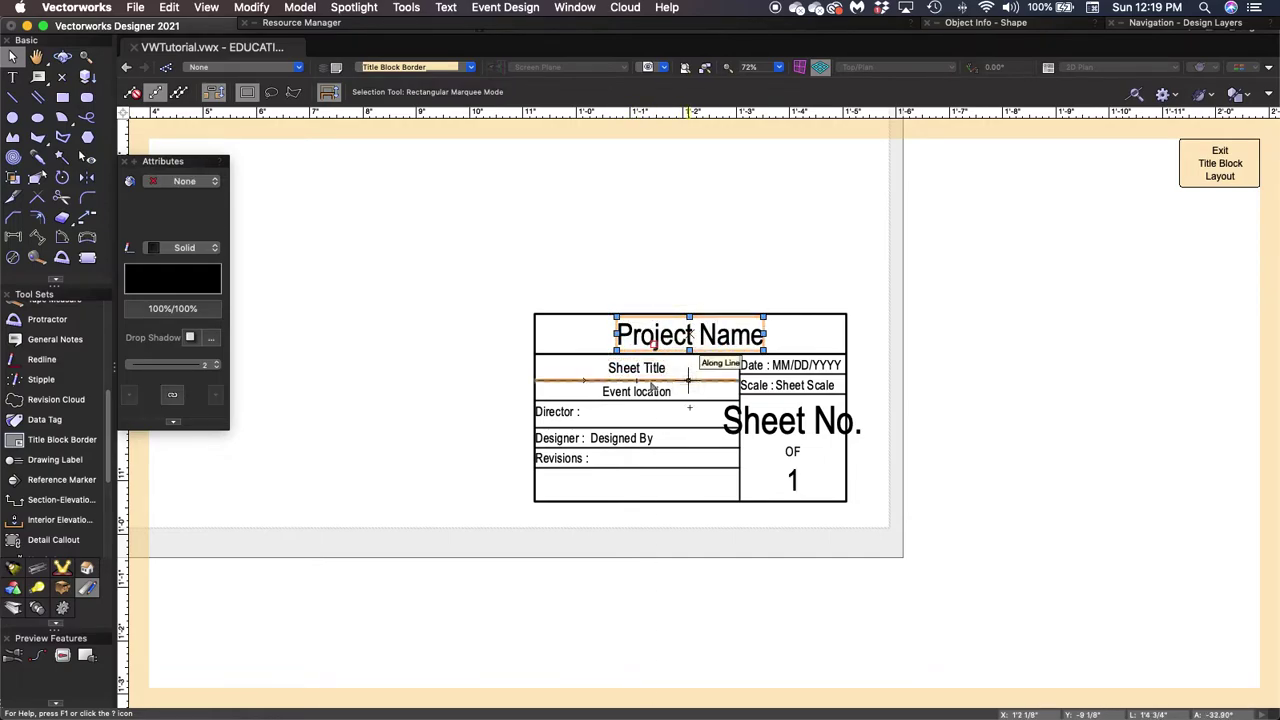
left_click(640, 382)
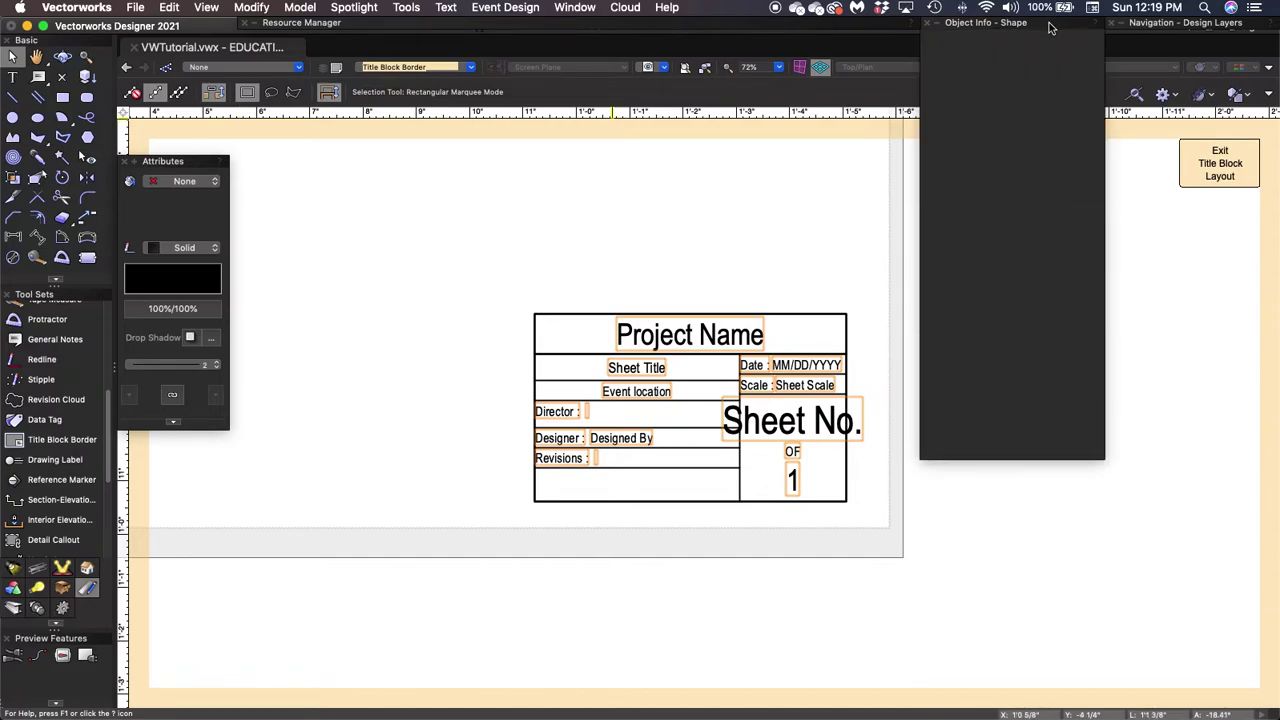
Switch all title block layout texts from Arial Narrow to the Graphite MM font.
mouse_move(1050, 27)
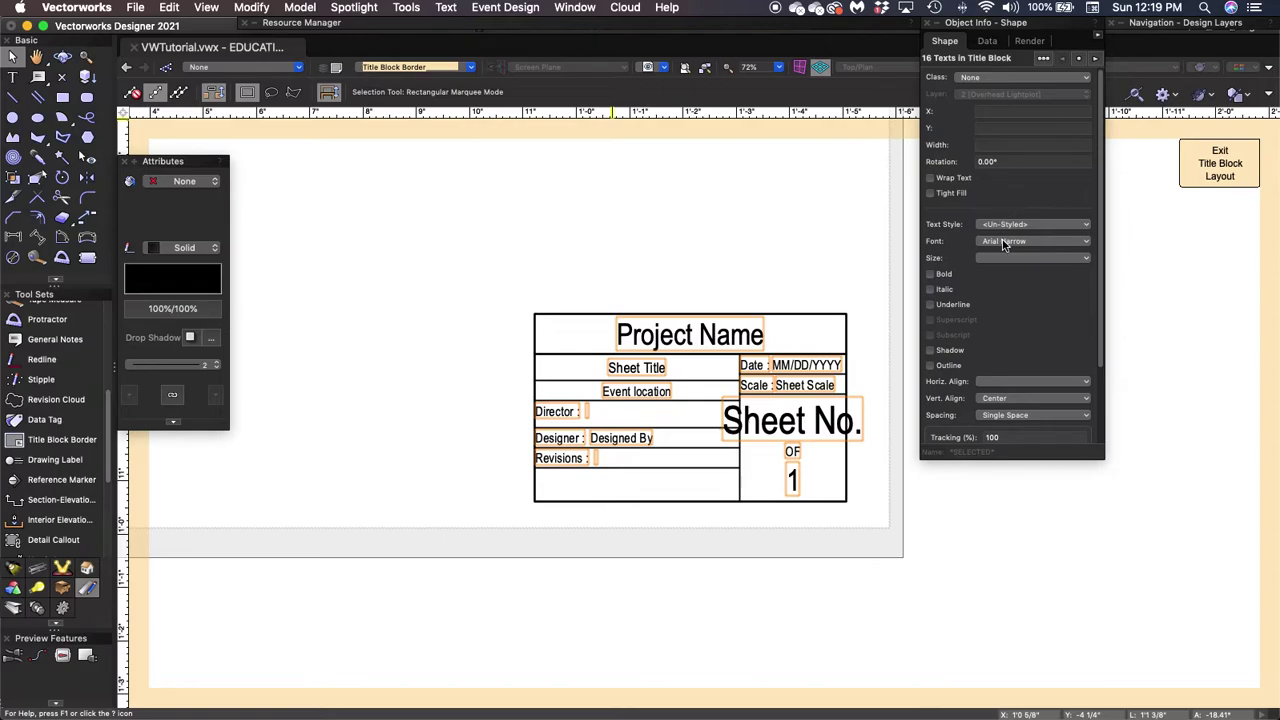
left_click(1087, 243)
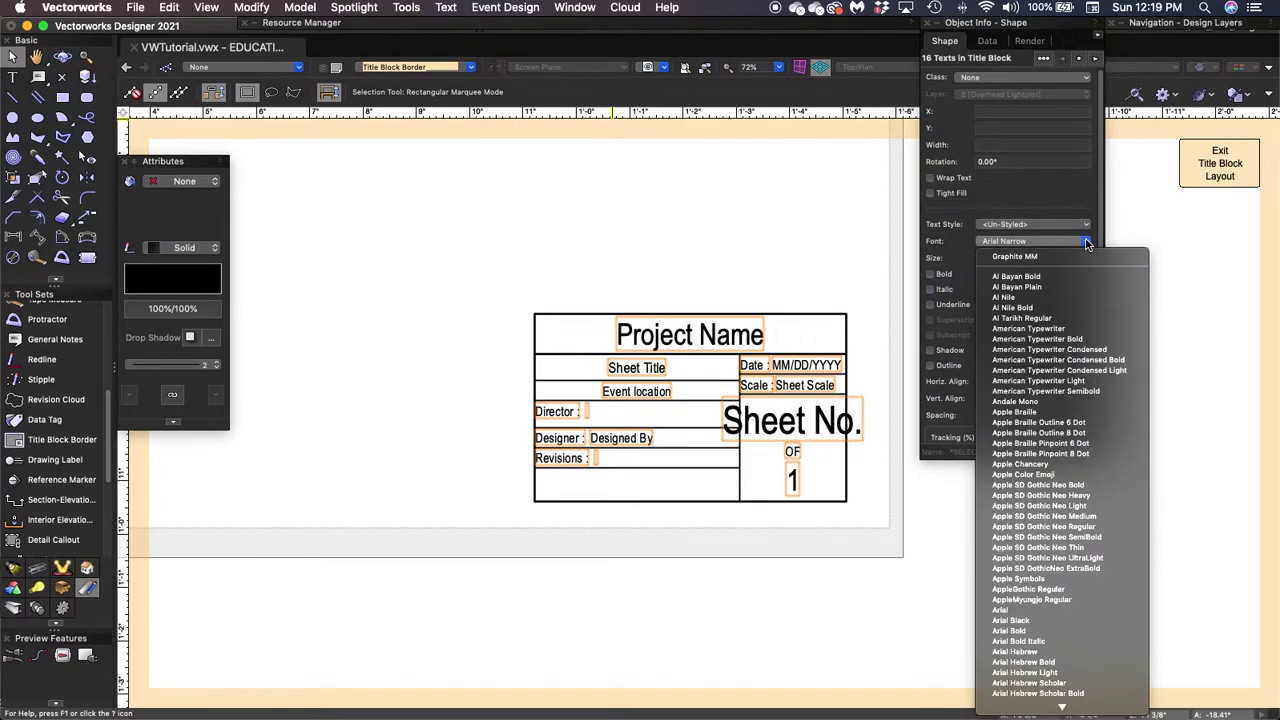
scroll(1058, 357, "down", 15)
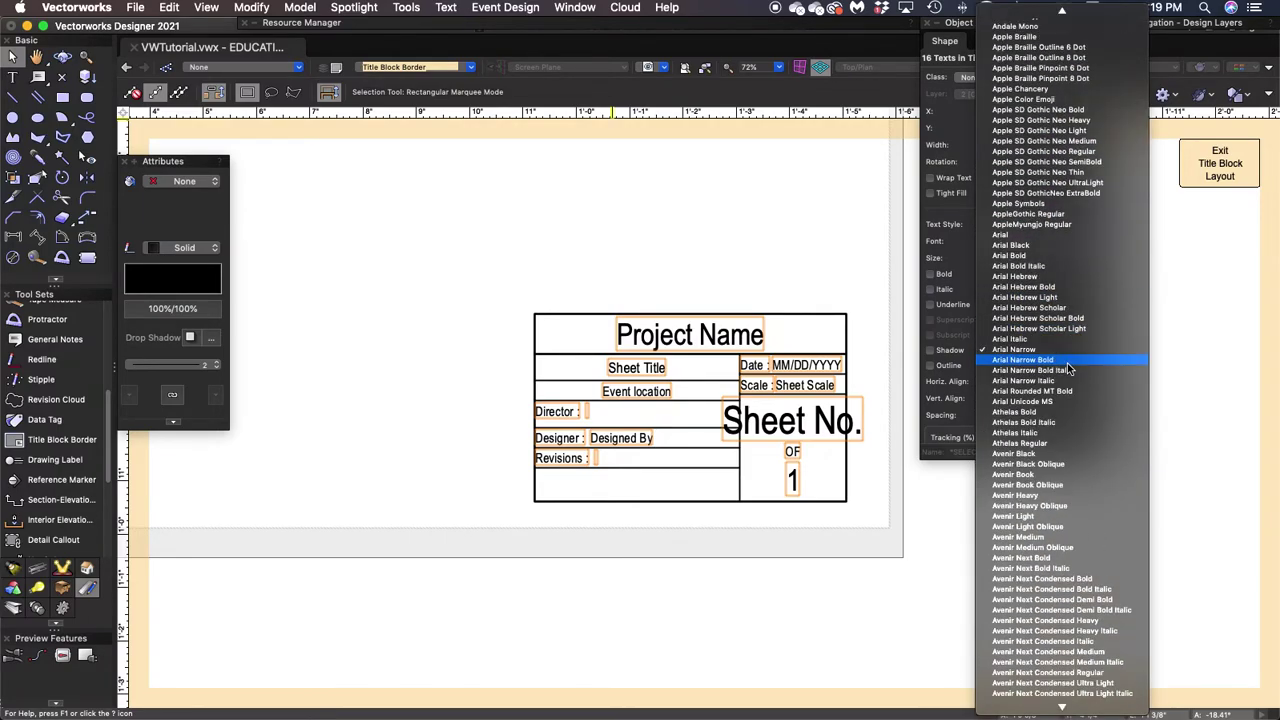
scroll(1068, 369, "down", 20)
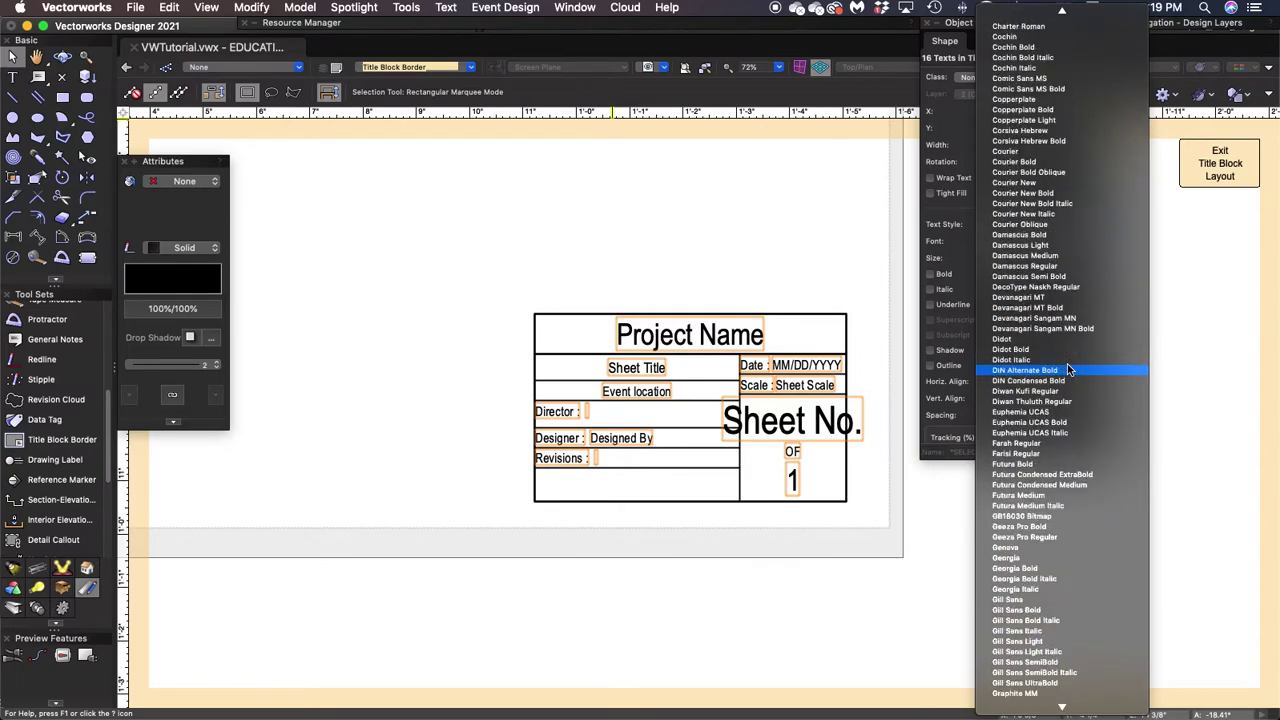
scroll(1067, 369, "down", 5)
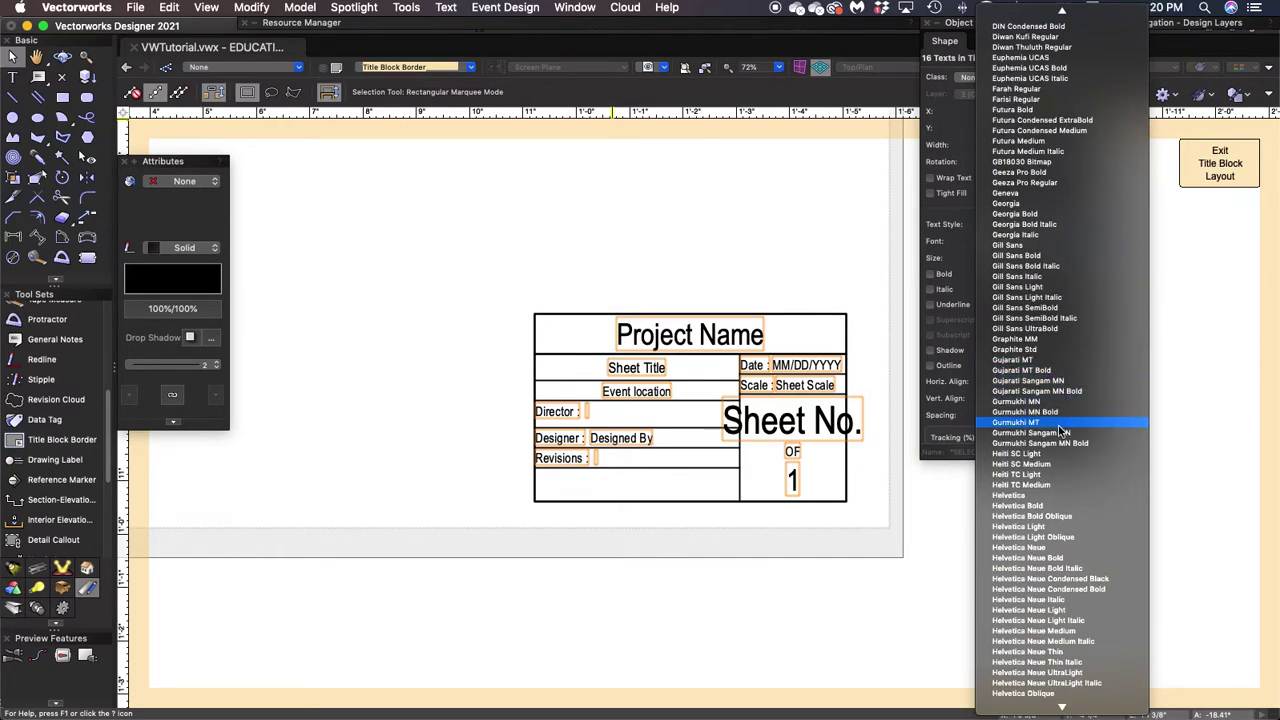
left_click(1030, 340)
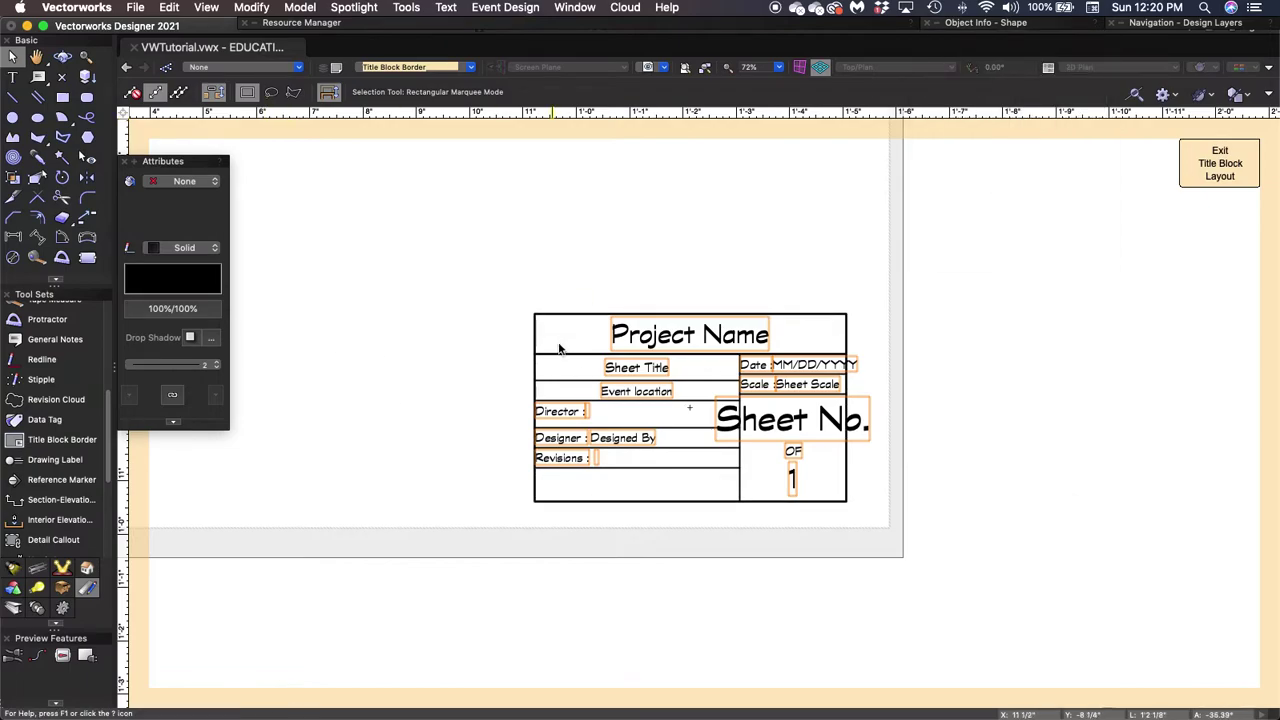
Resize the title block's outer rectangle to 10 3/4" wide by 3 5/8" tall.
left_click(638, 286)
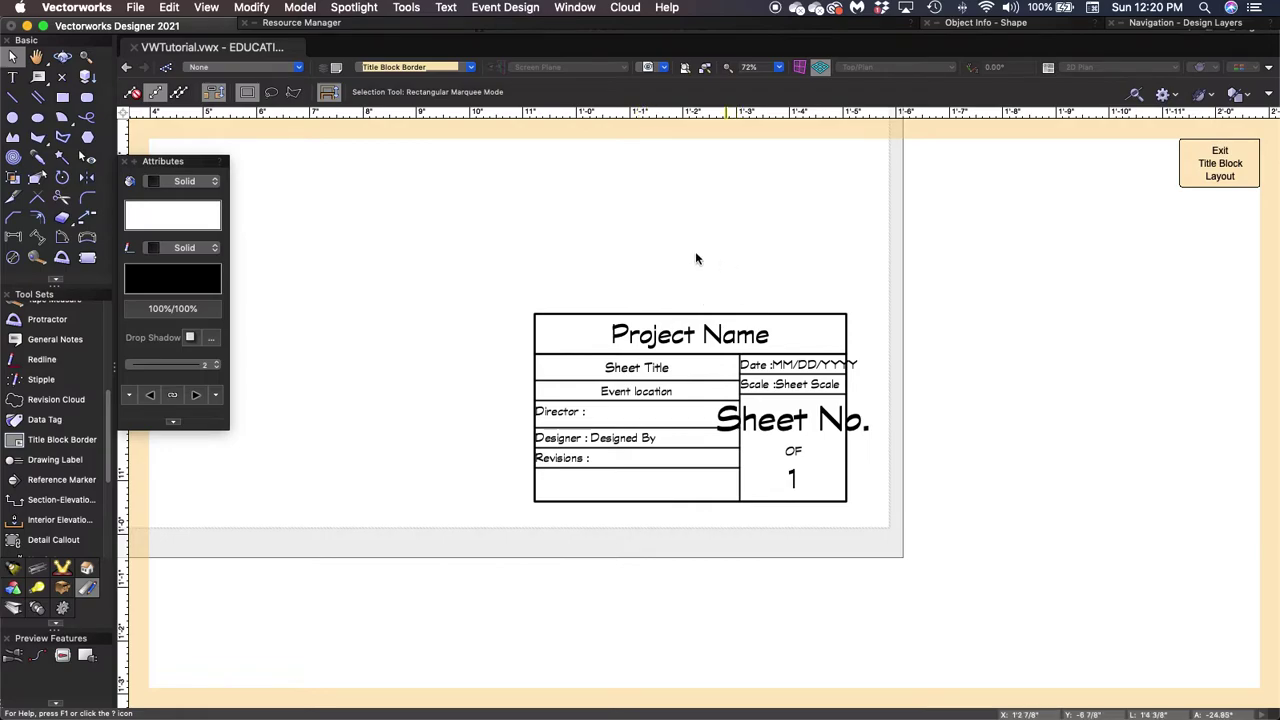
left_click(730, 495)
left_click(818, 552)
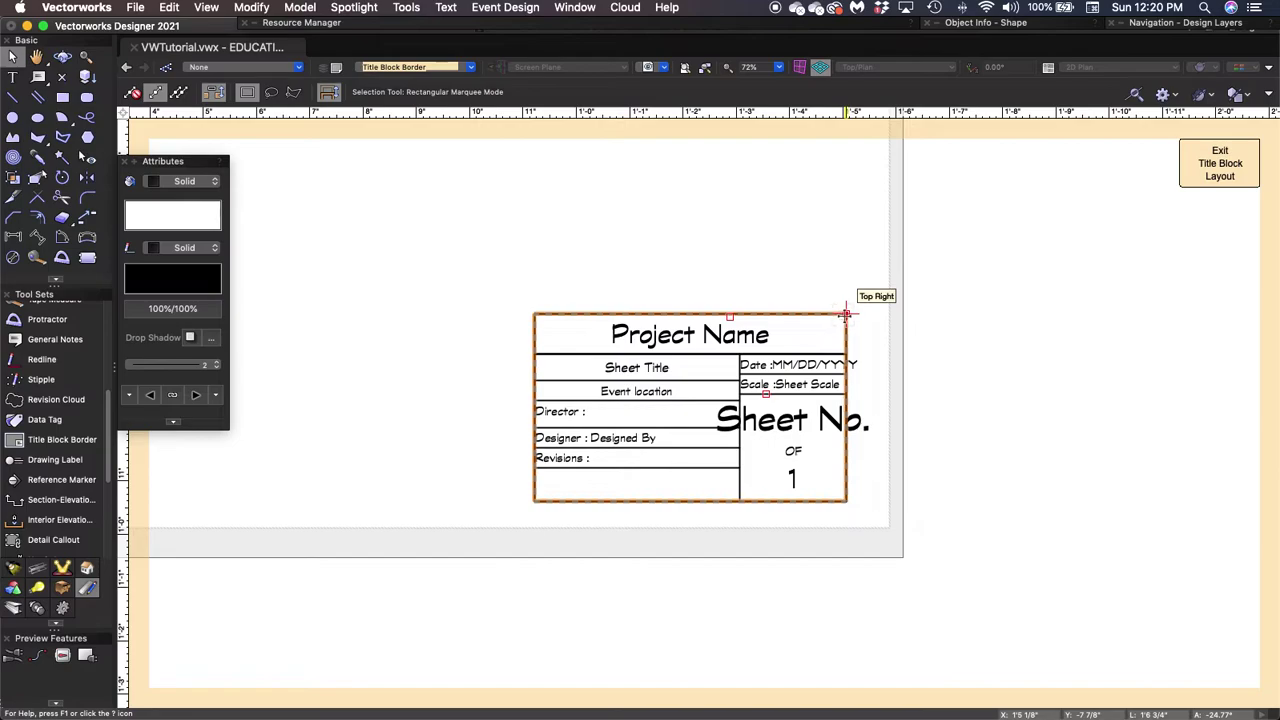
left_click(845, 314)
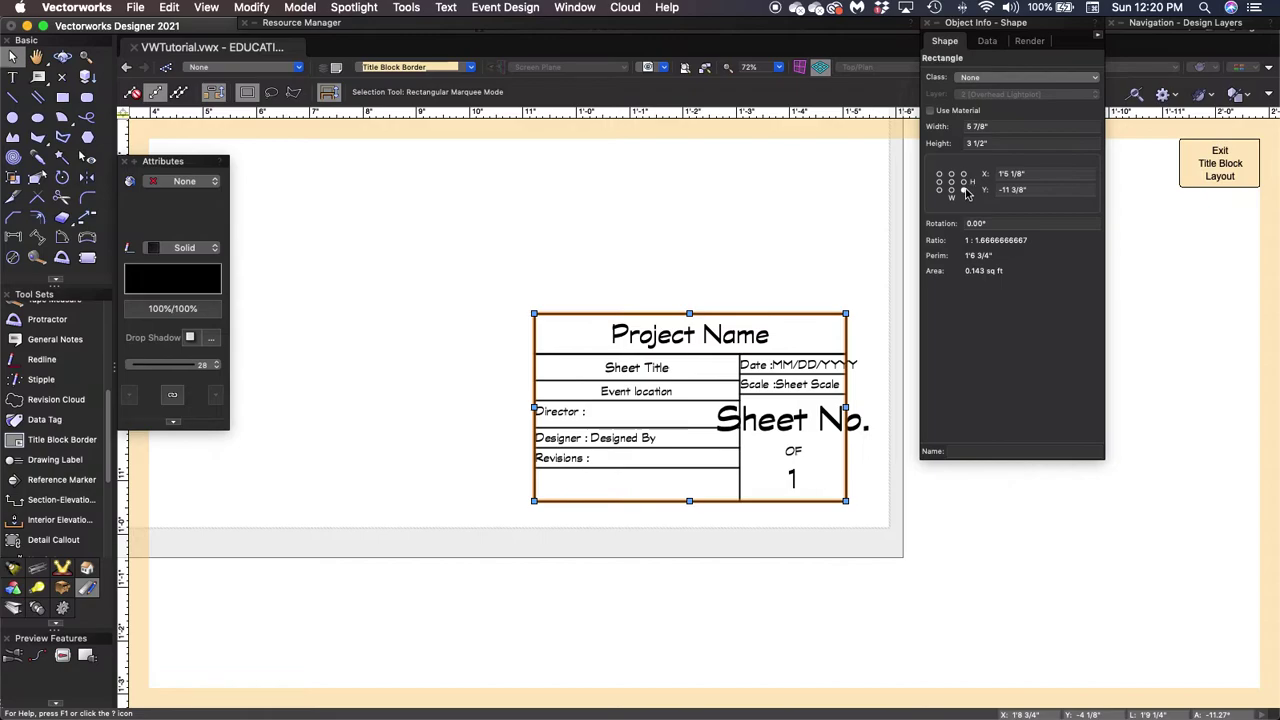
left_click(997, 126)
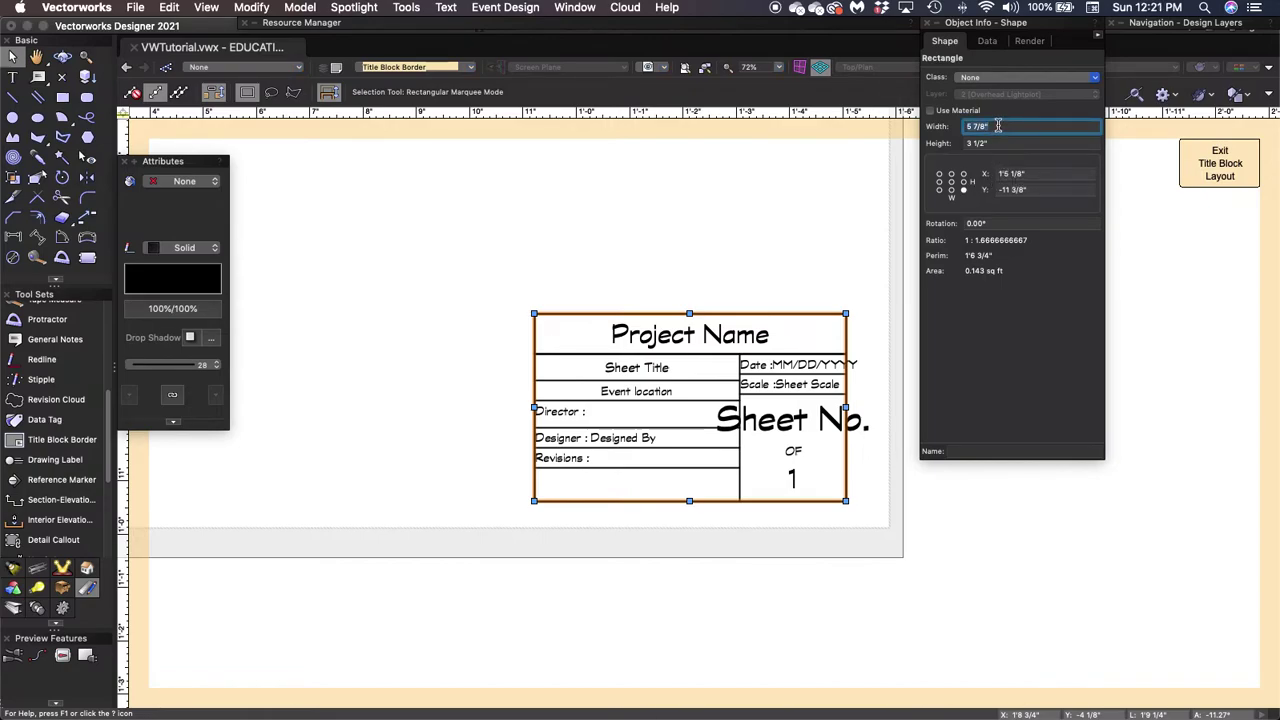
type("10 3/4")
key("Tab")
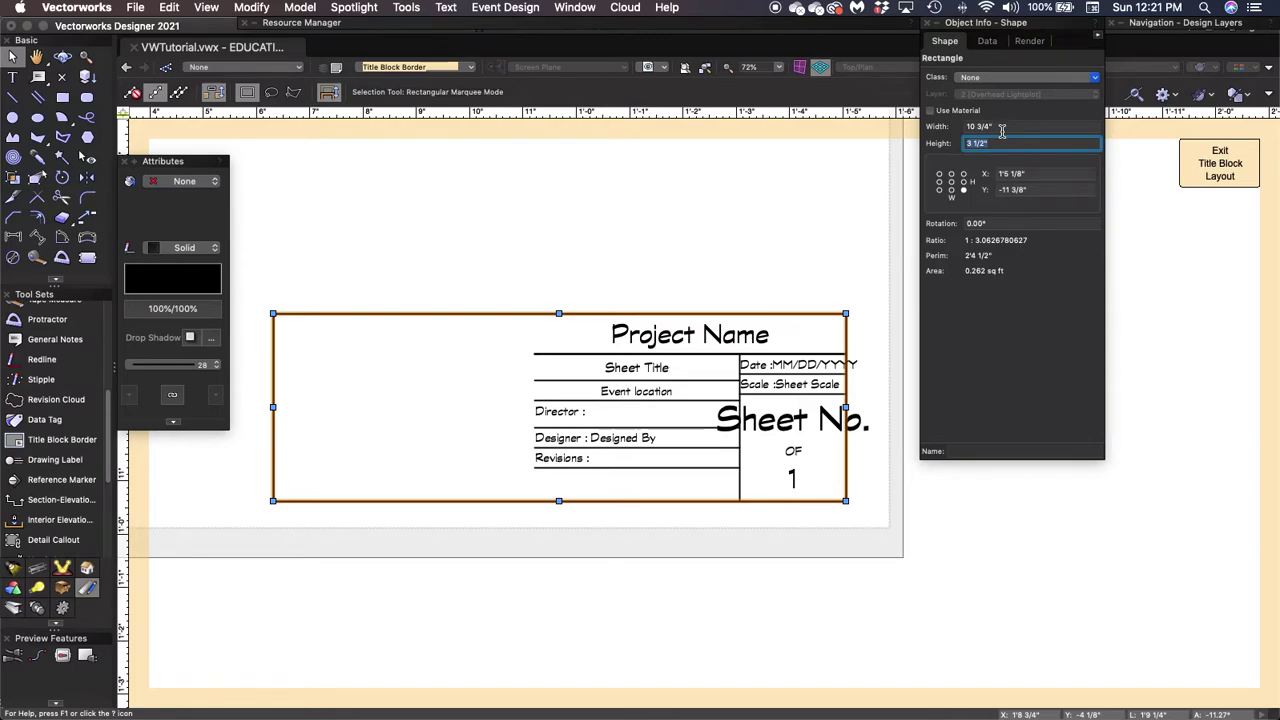
type("3 /5 5/8")
key("Tab")
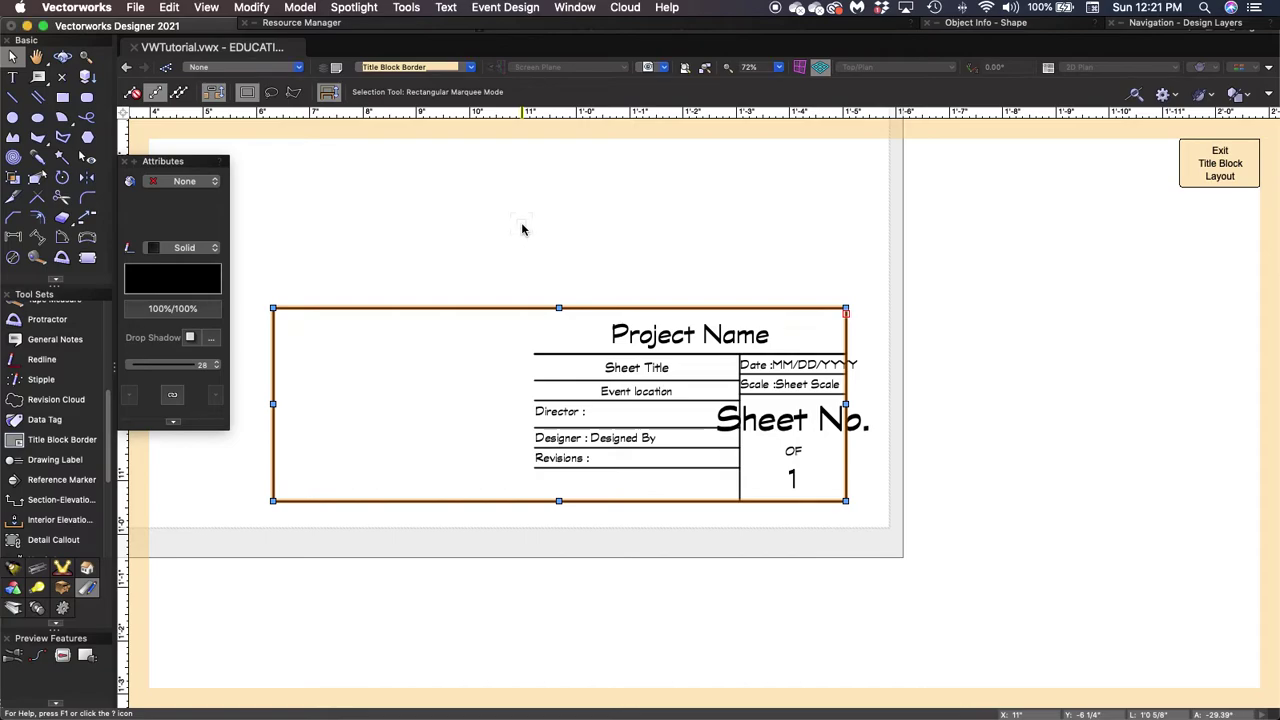
left_click(644, 231)
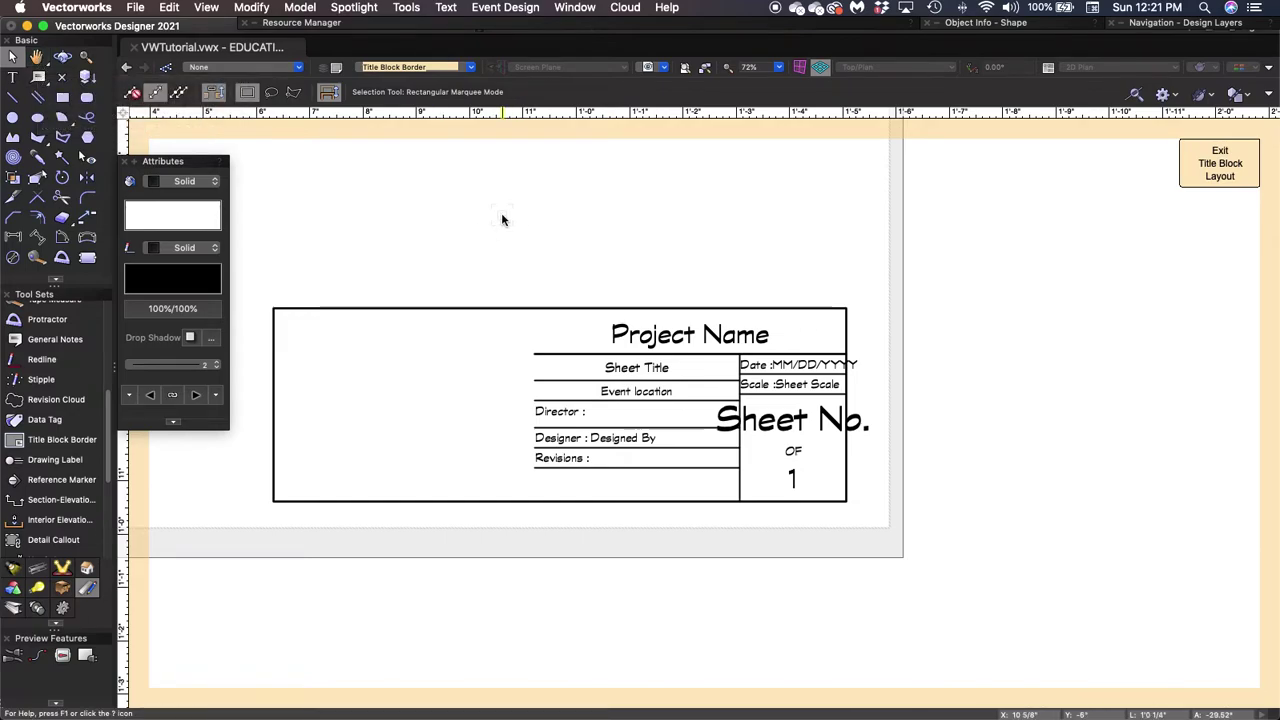
key("h")
mouse_move(628, 383)
left_mouse_down()
mouse_move(571, 240)
mouse_move(560, 360)
mouse_move(623, 172)
mouse_move(529, 297)
mouse_move(531, 240)
mouse_move(514, 243)
left_mouse_up()
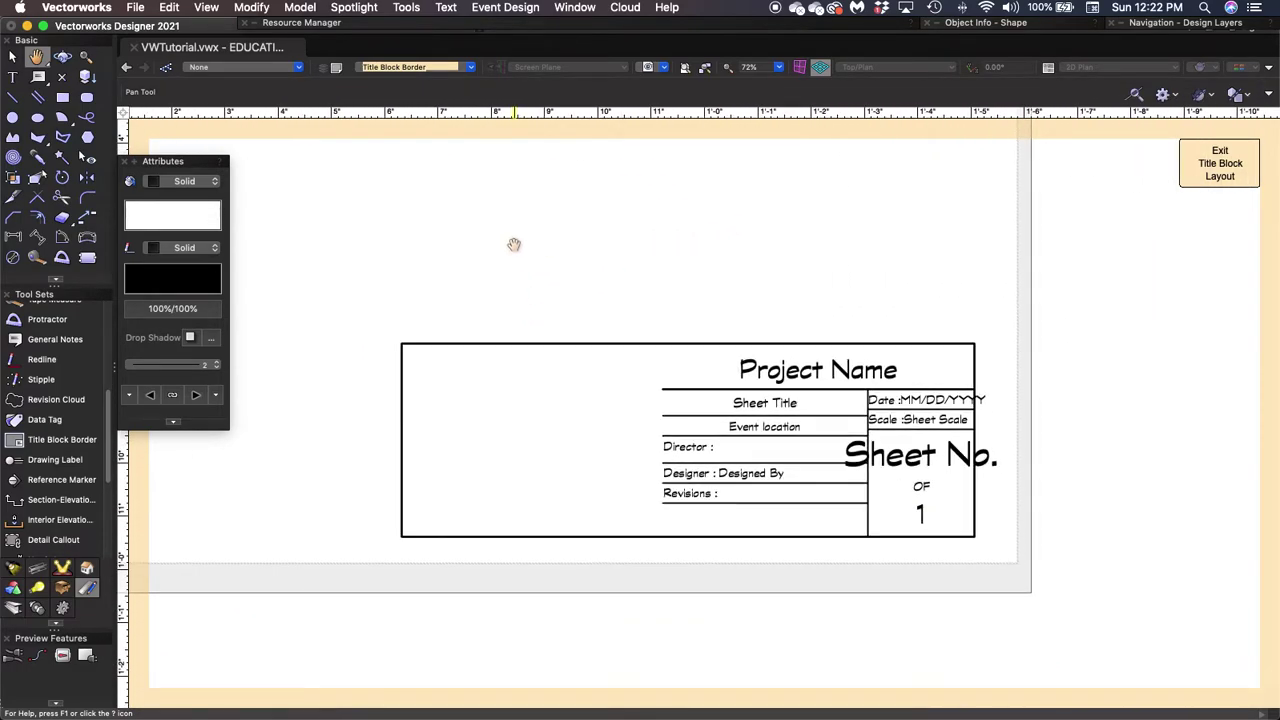
key("x")
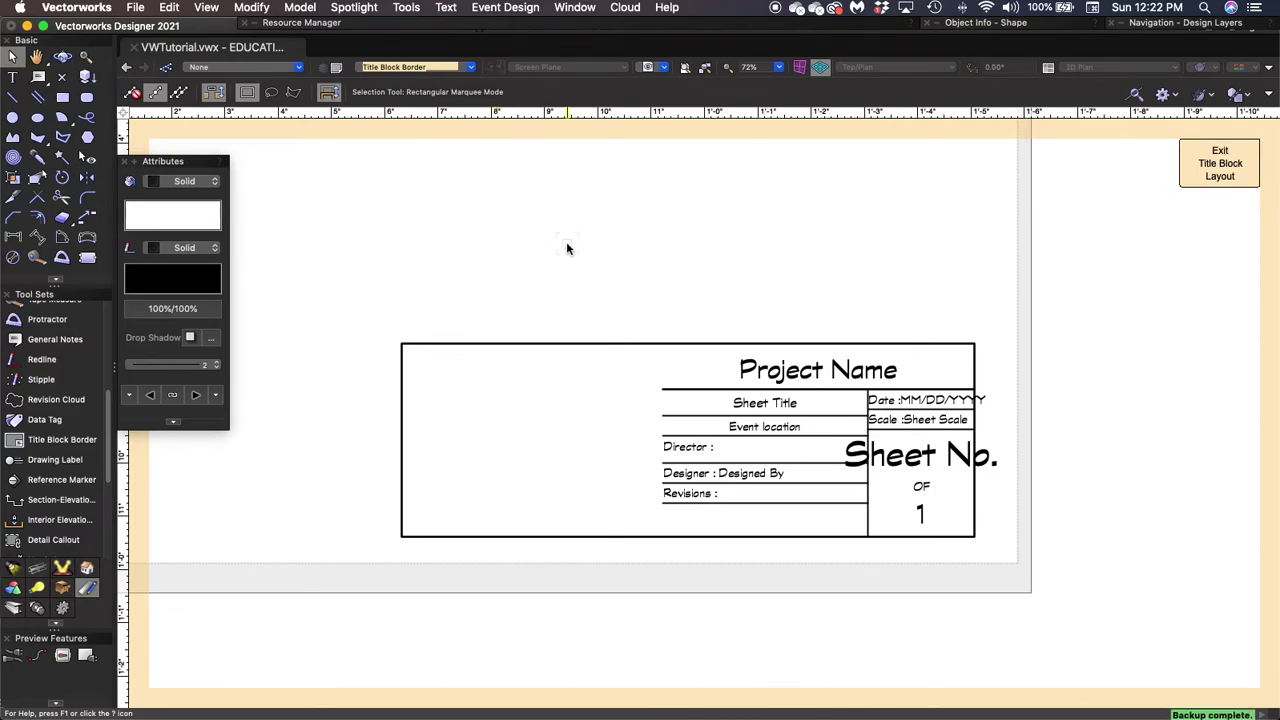
key("space")
mouse_move(597, 251)
left_mouse_down()
mouse_move(423, 260)
mouse_move(703, 263)
mouse_move(597, 224)
left_mouse_up()
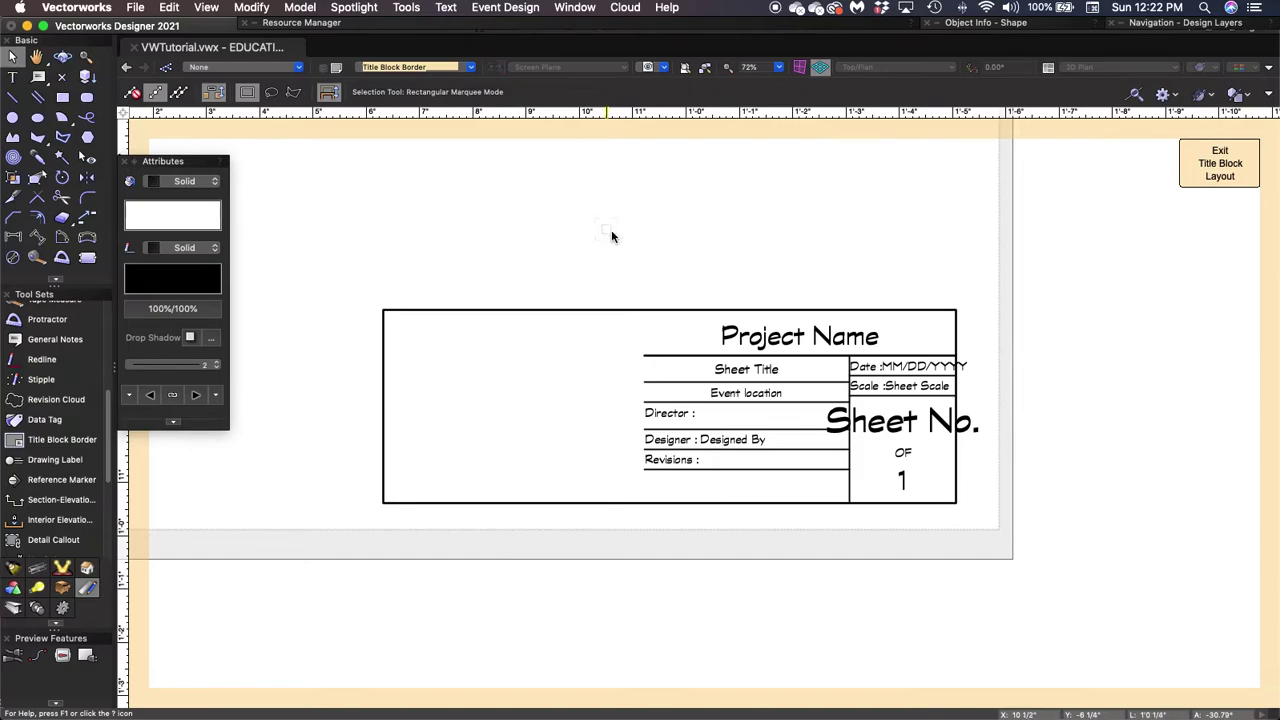
key("space")
mouse_move(613, 231)
left_mouse_down()
mouse_move(717, 277)
mouse_move(546, 260)
mouse_move(597, 243)
mouse_move(597, 263)
mouse_move(674, 251)
mouse_move(618, 237)
left_mouse_up()
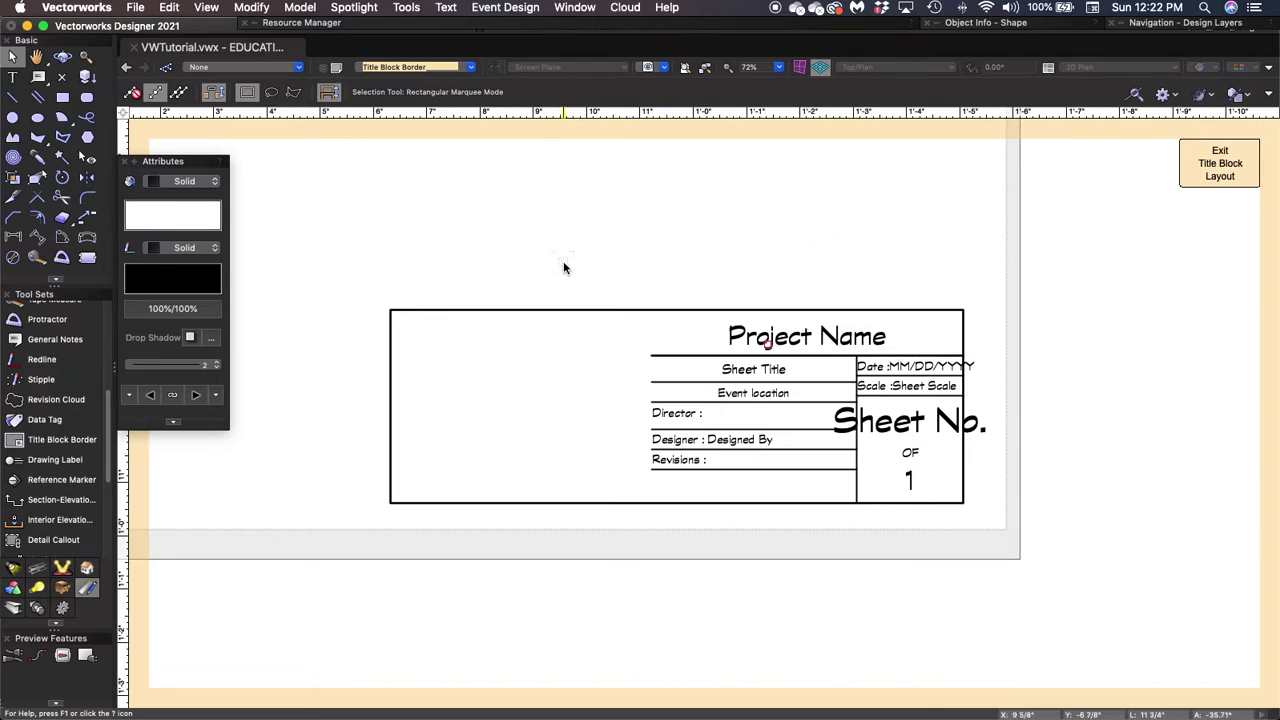
Draw a rule beneath the Revisions row and delete a misplaced vertical line.
left_click(13, 100)
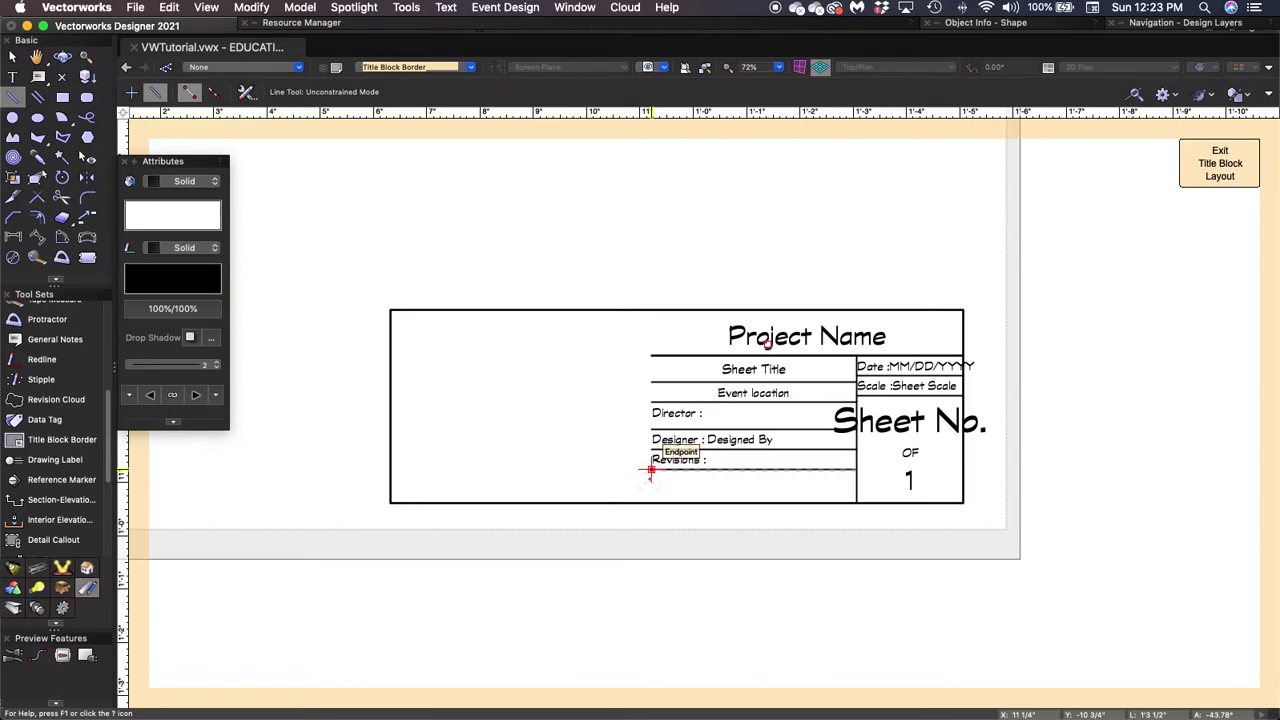
left_click(650, 469)
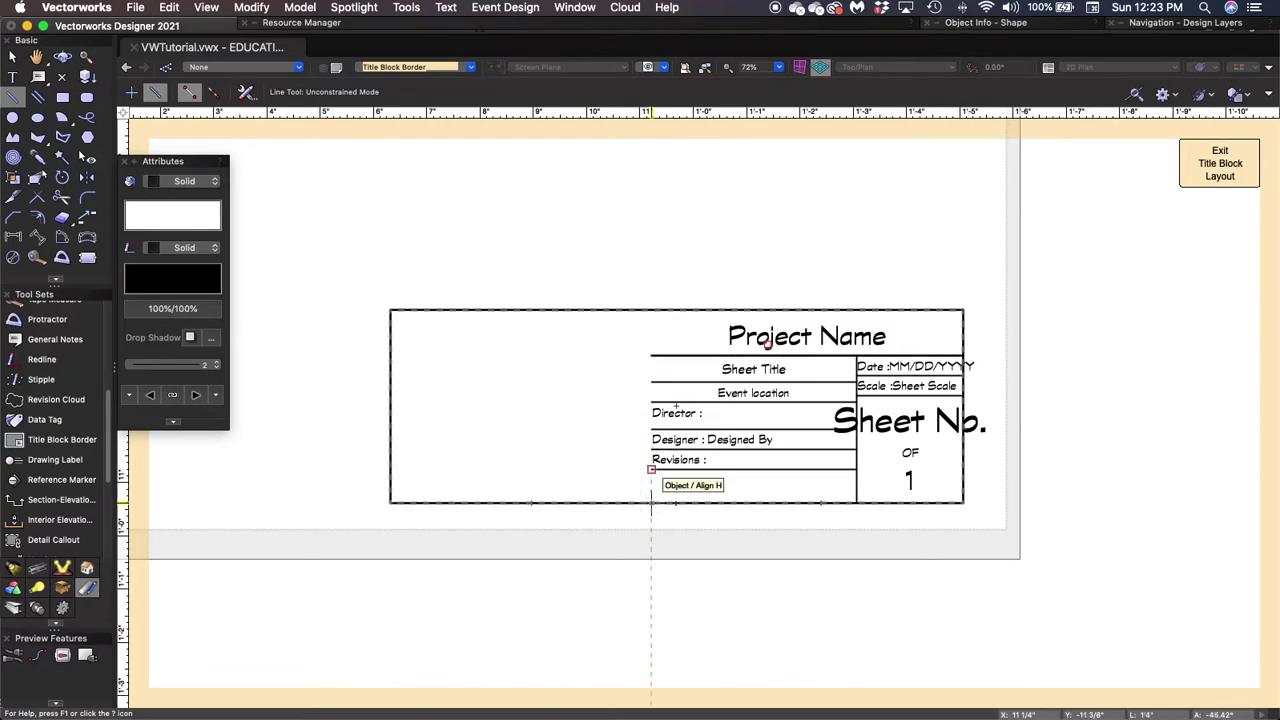
left_click(651, 503)
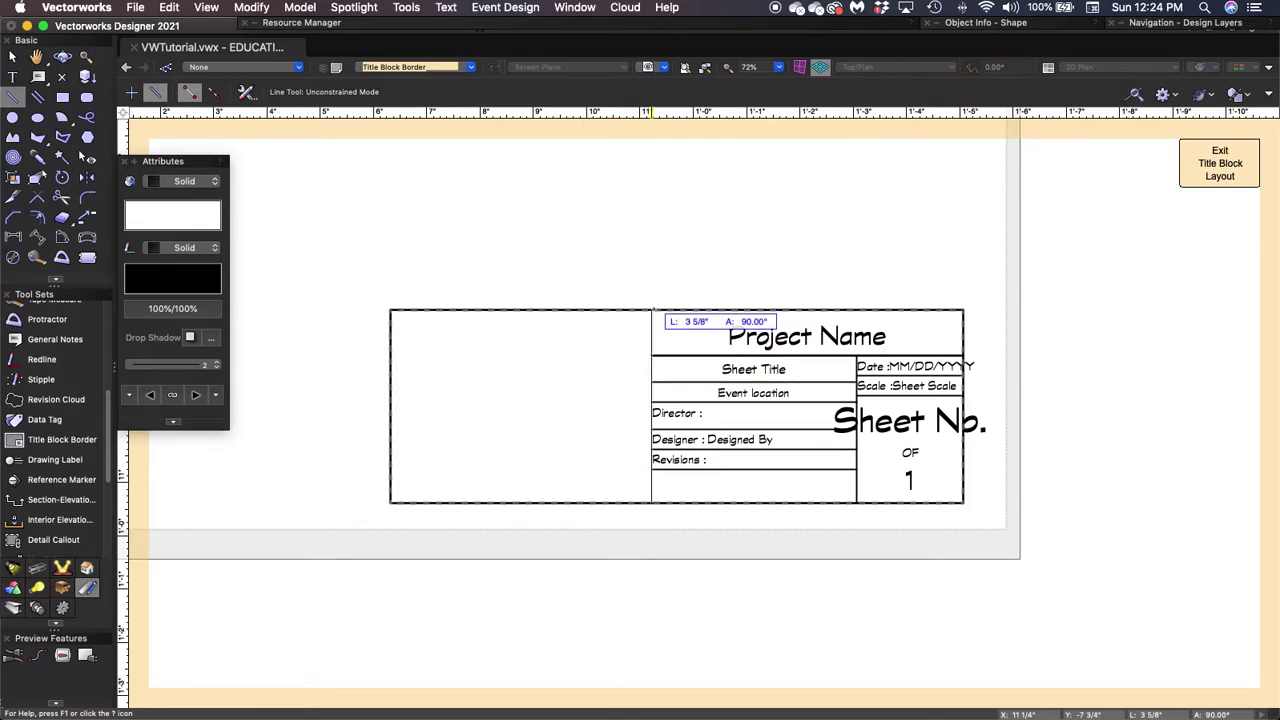
left_click(651, 310)
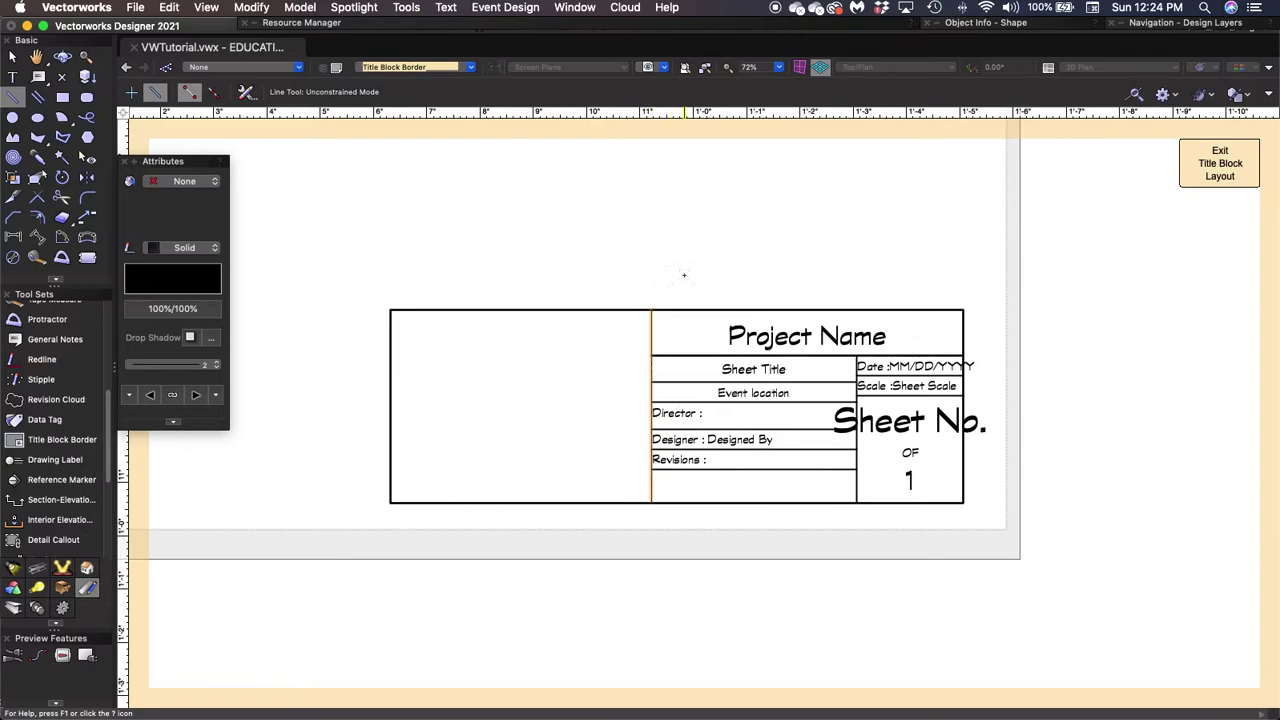
key("x")
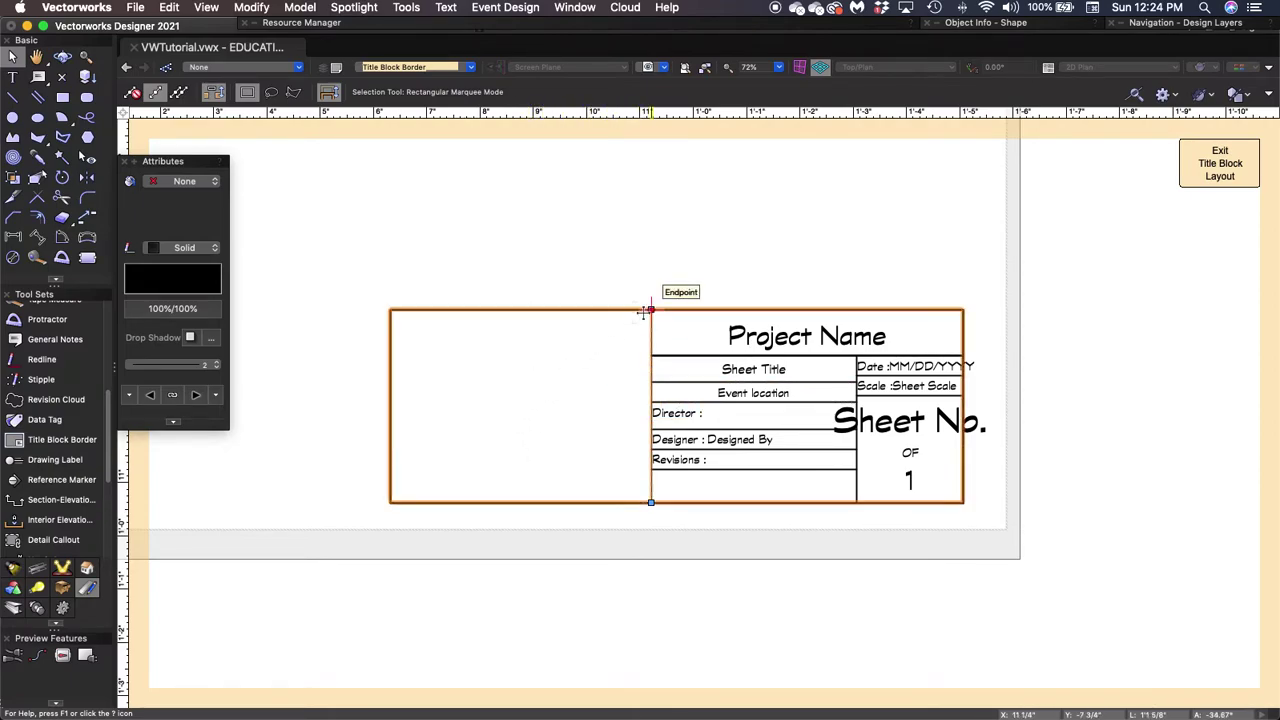
key("Delete")
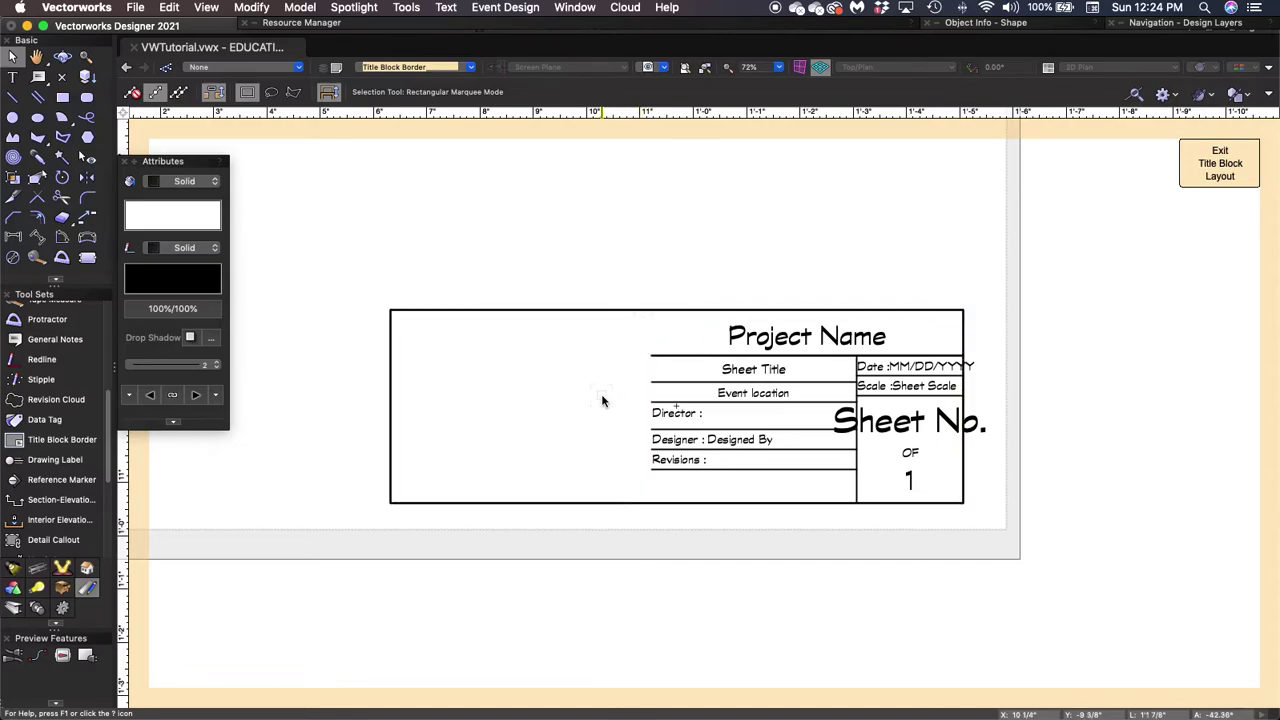
scroll(602, 401, "up", 2)
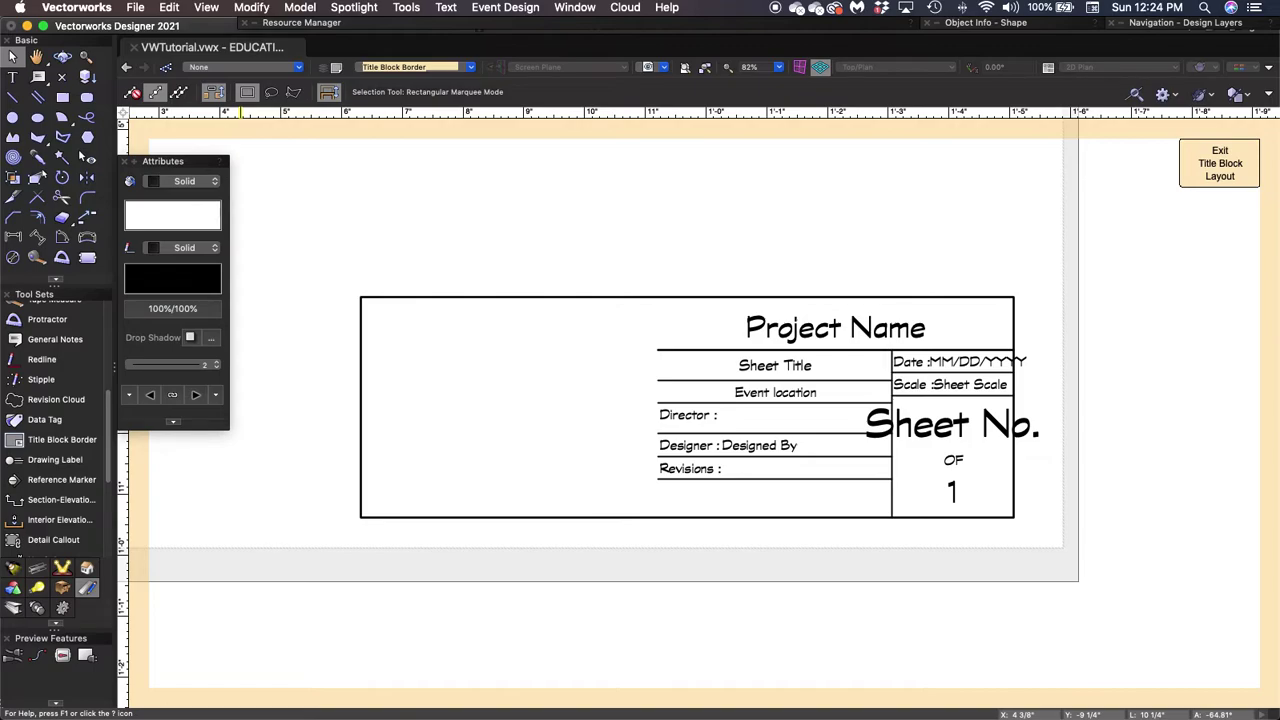
Draw a vertical divider from the bottom border up to the Project Name rule.
key("2")
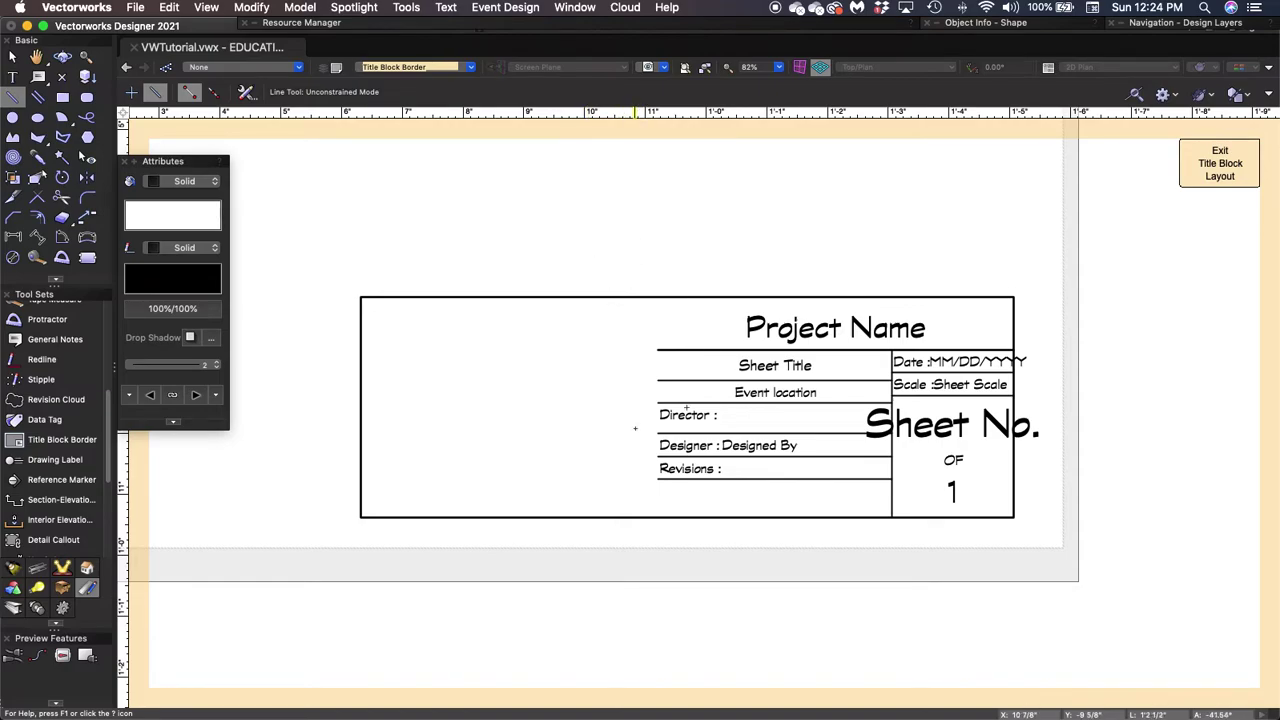
left_click(657, 479)
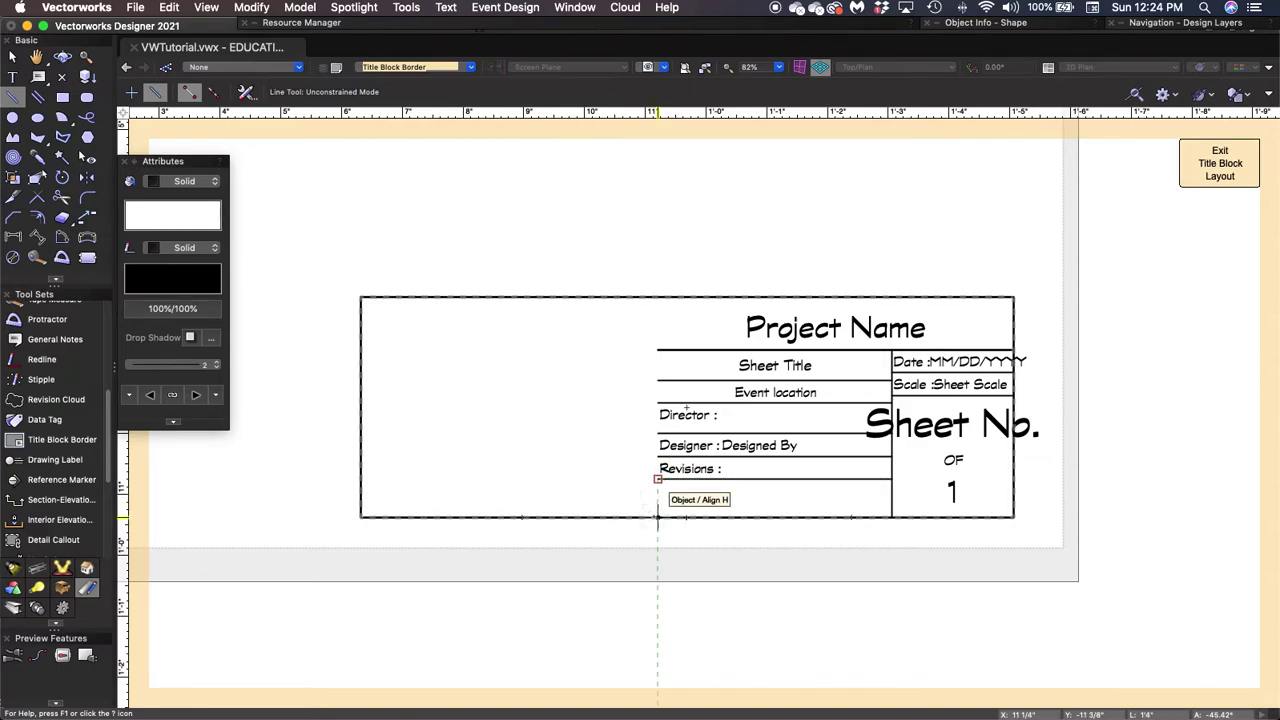
left_click(658, 517)
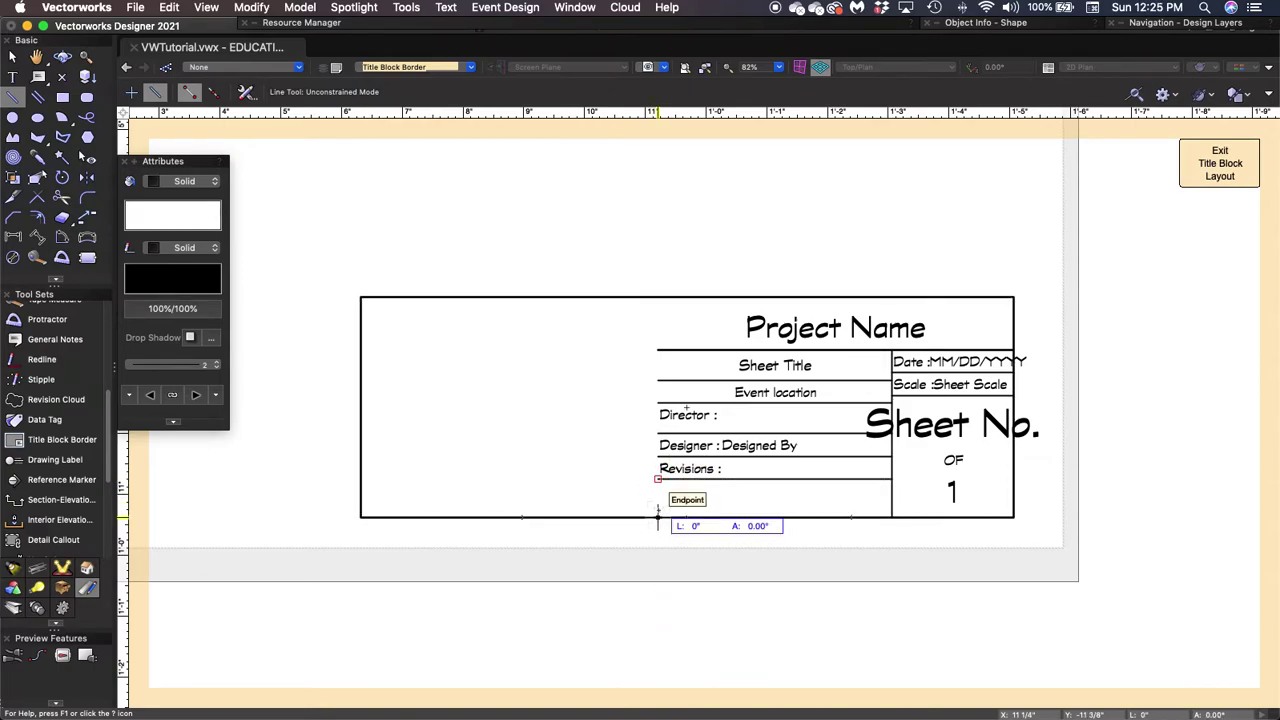
left_click(657, 350)
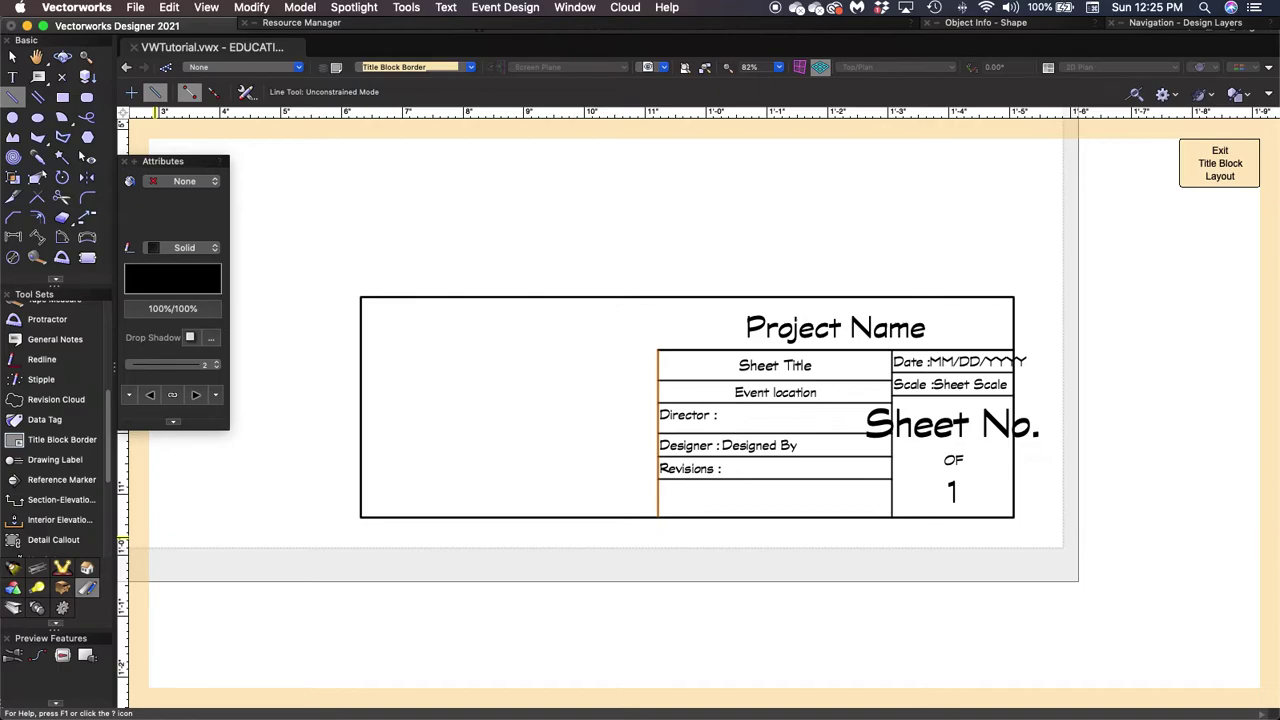
key("x")
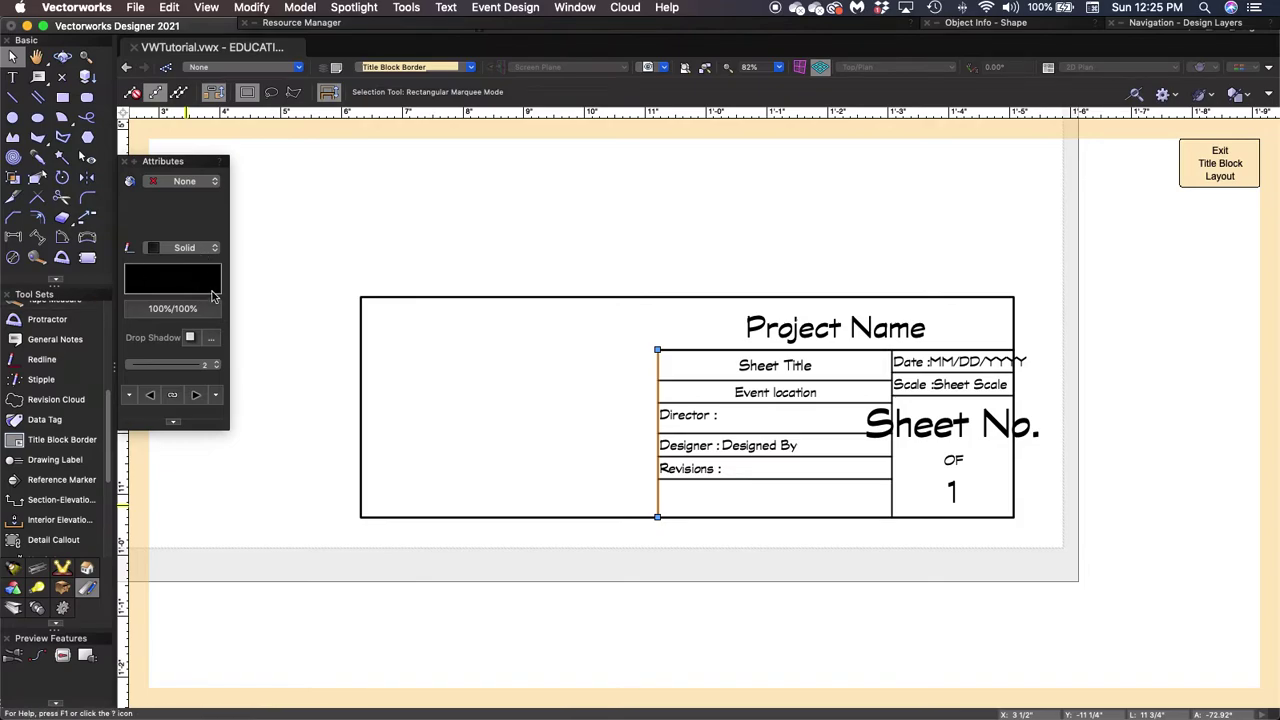
Give the vertical divider line a line weight of 28.
left_click(216, 366)
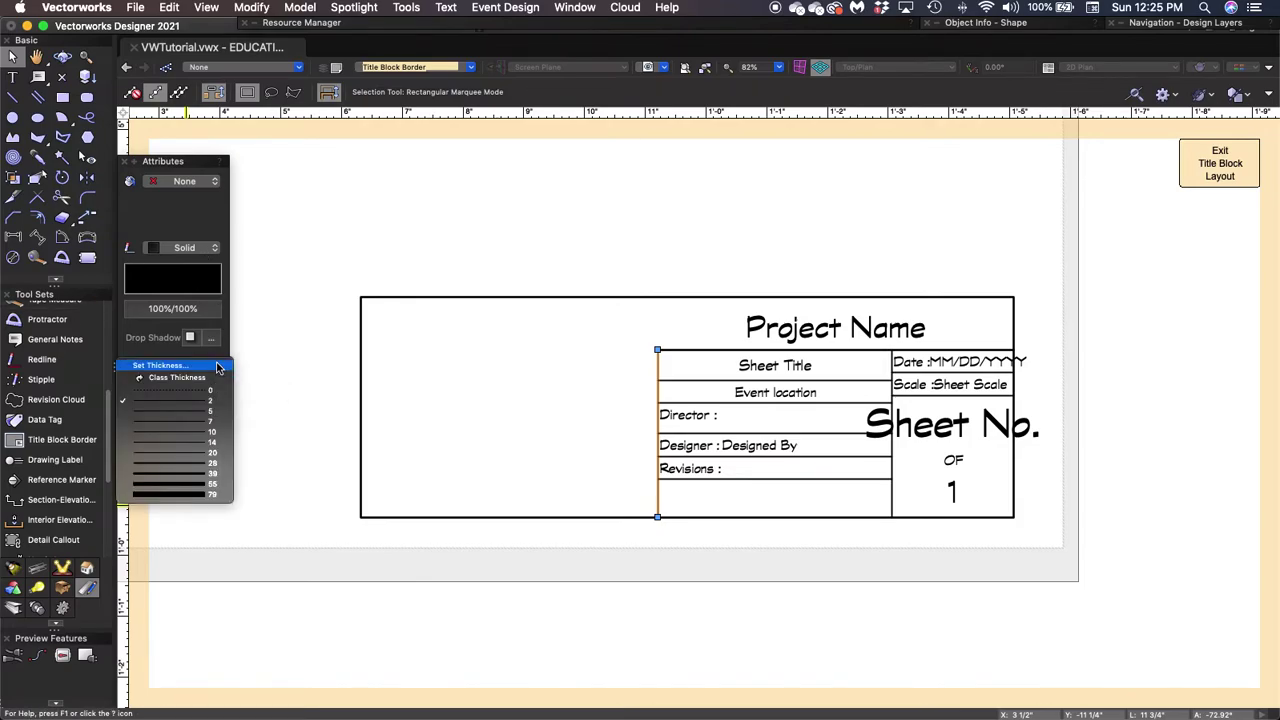
left_click(211, 466)
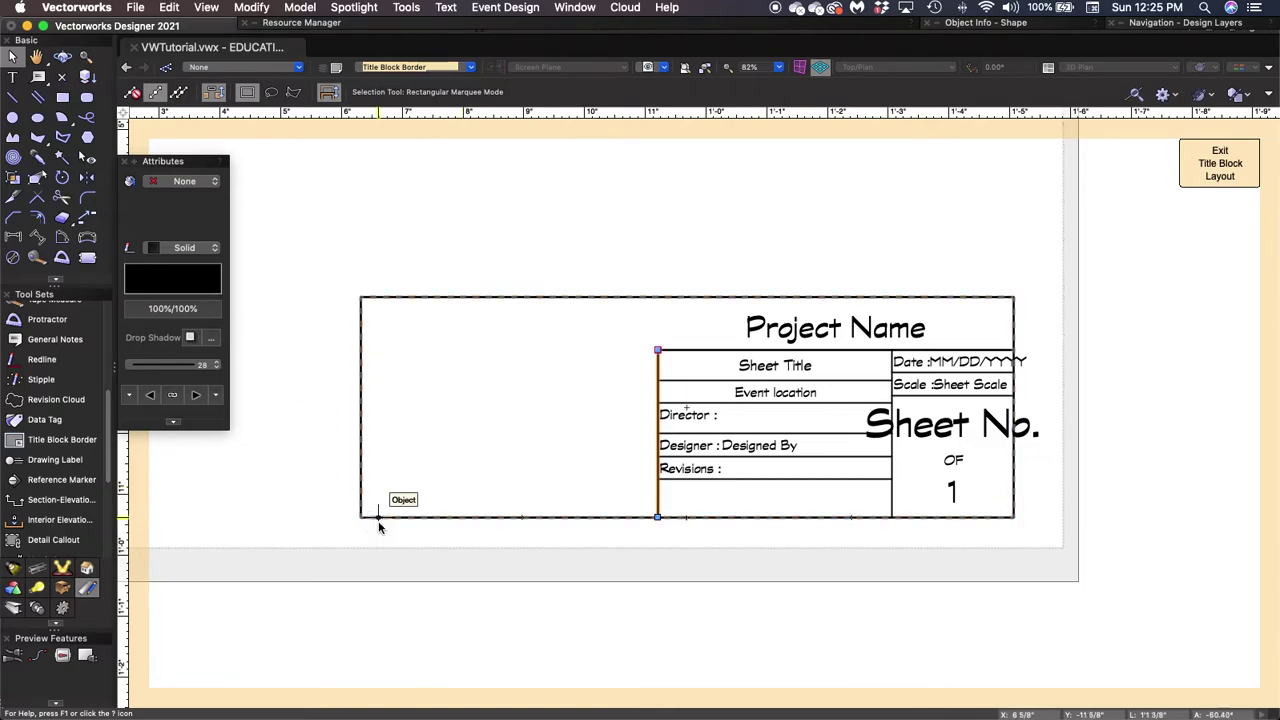
left_click(321, 531)
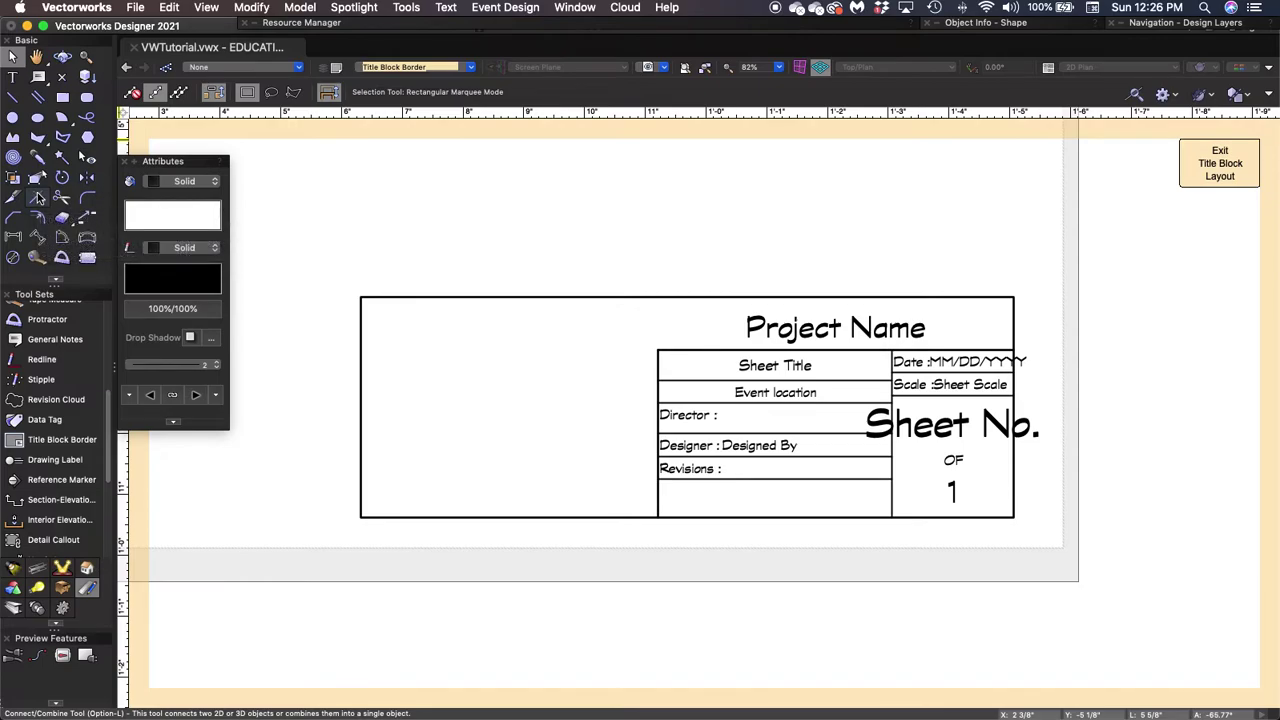
left_click(38, 198)
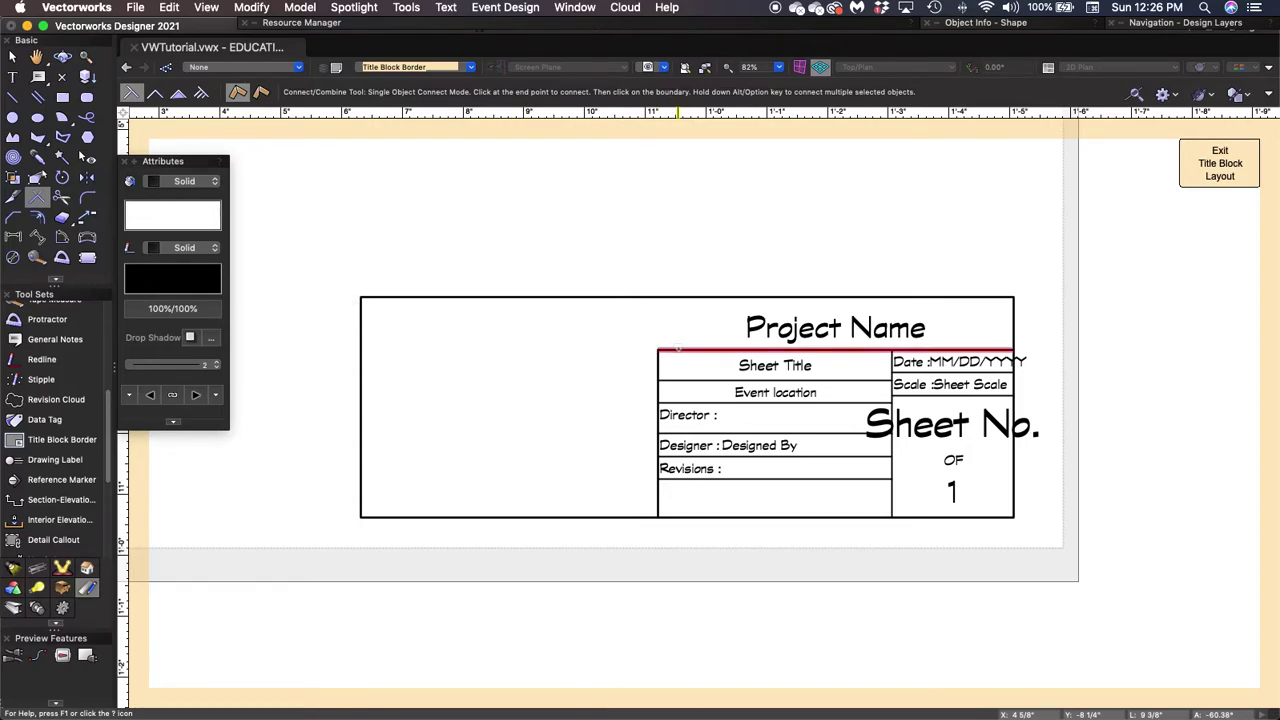
Extend the Project Name rule leftward to meet the title block's left border.
left_click(678, 348)
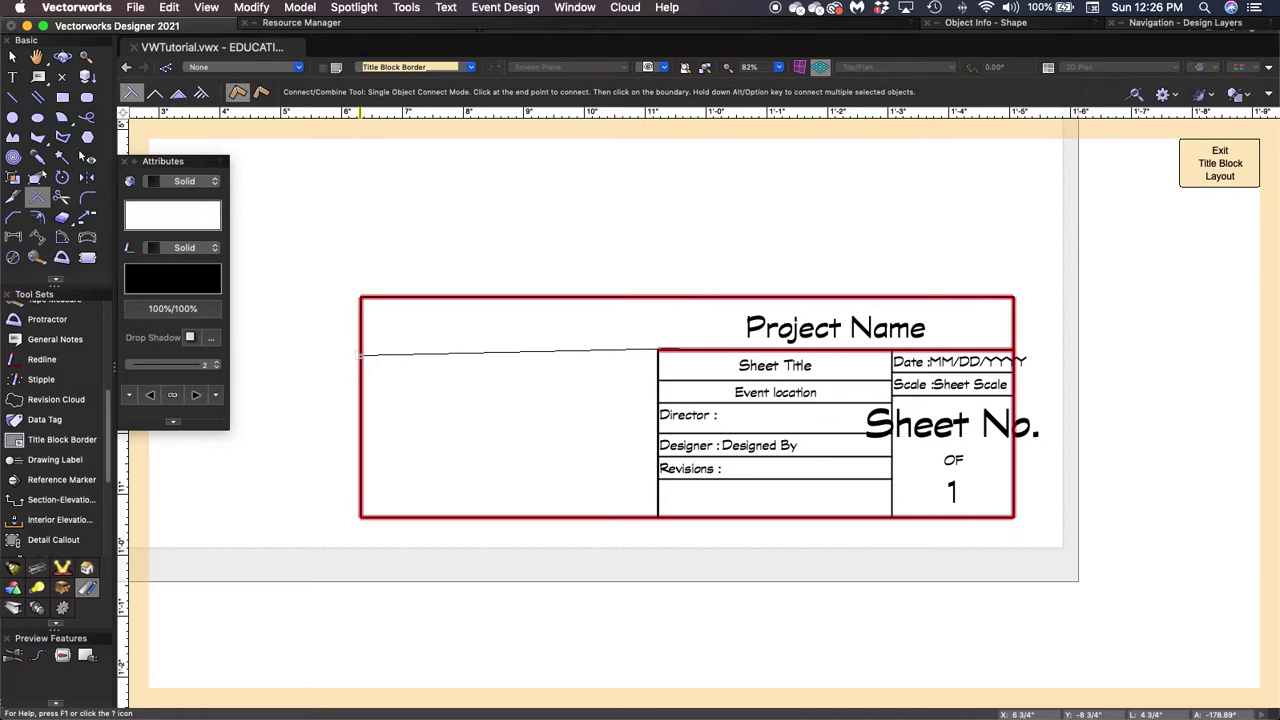
left_click(360, 354)
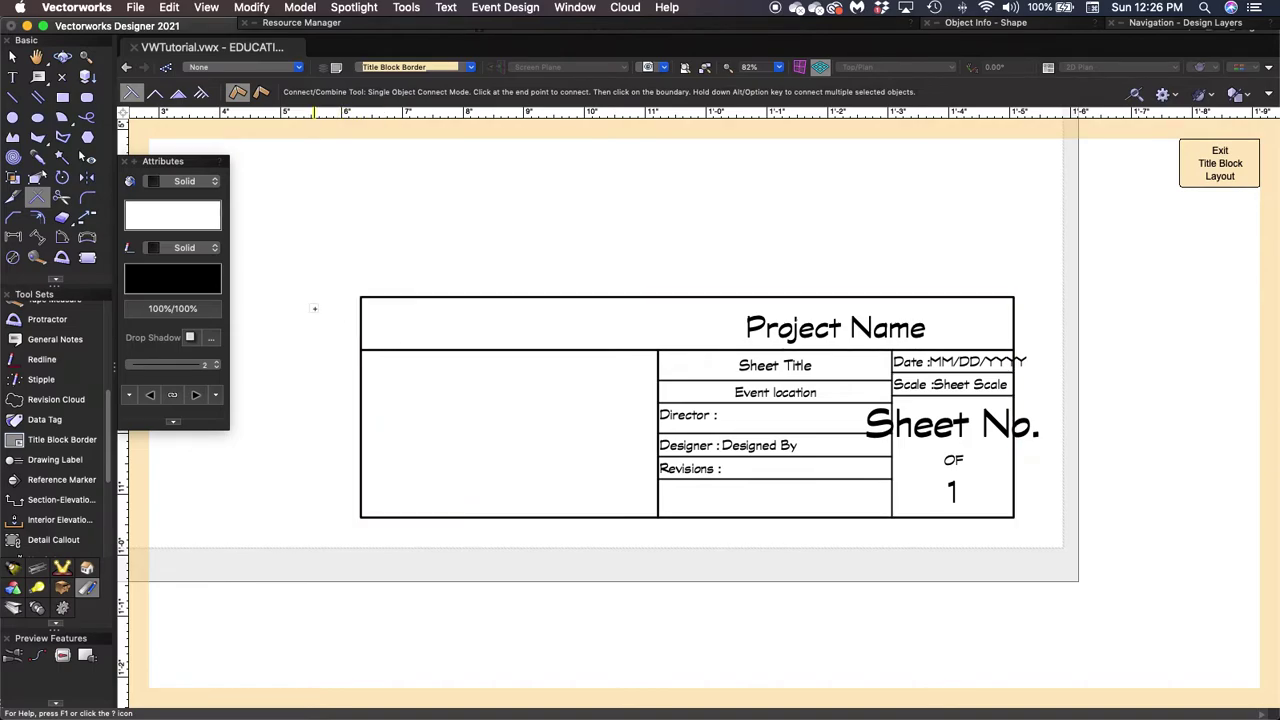
key("x")
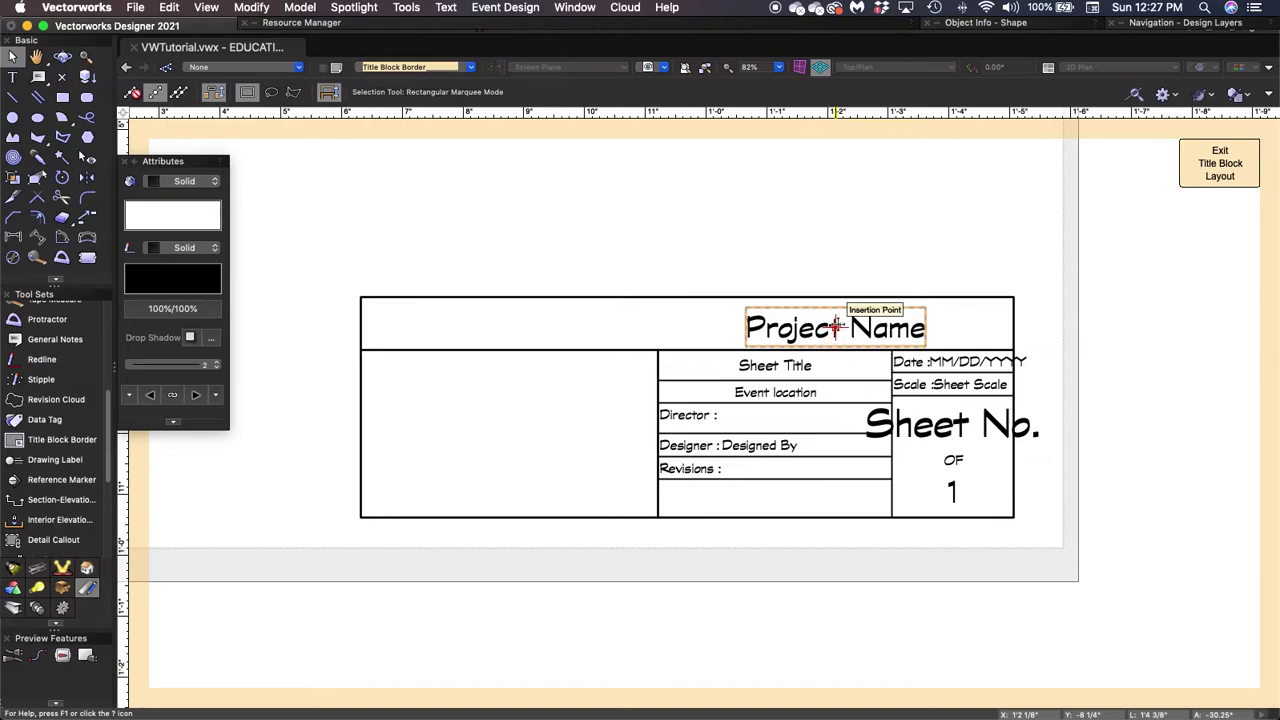
Centre the Project Name text in the top row using the border's Top Center snap.
left_click_drag(835, 327, 685, 297)
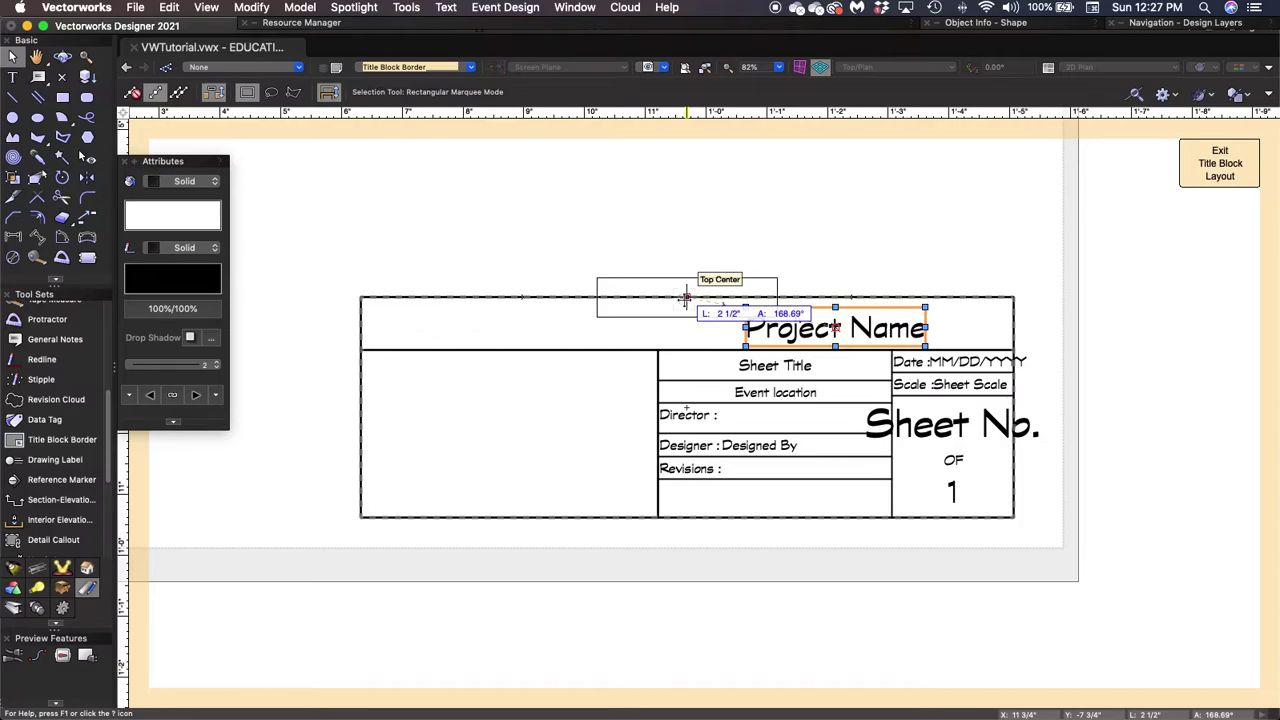
left_click_drag(685, 297, 685, 297)
left_click_drag(685, 297, 686, 320)
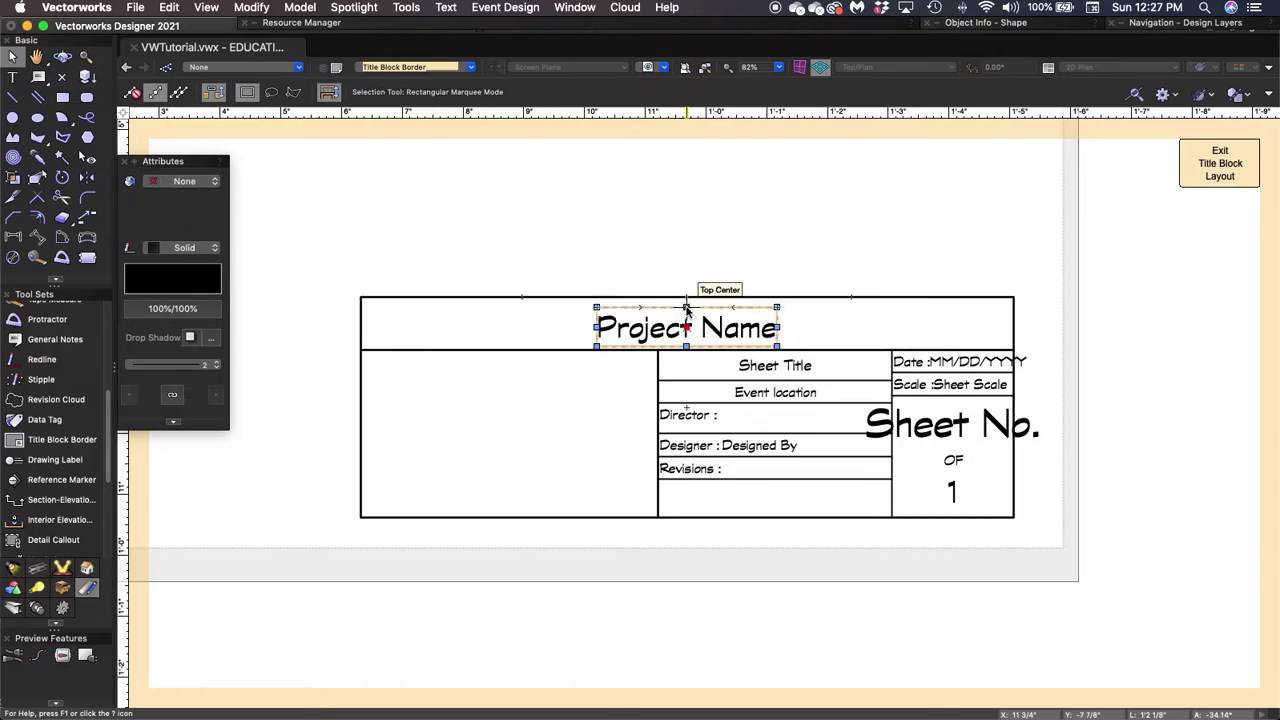
left_click(750, 242)
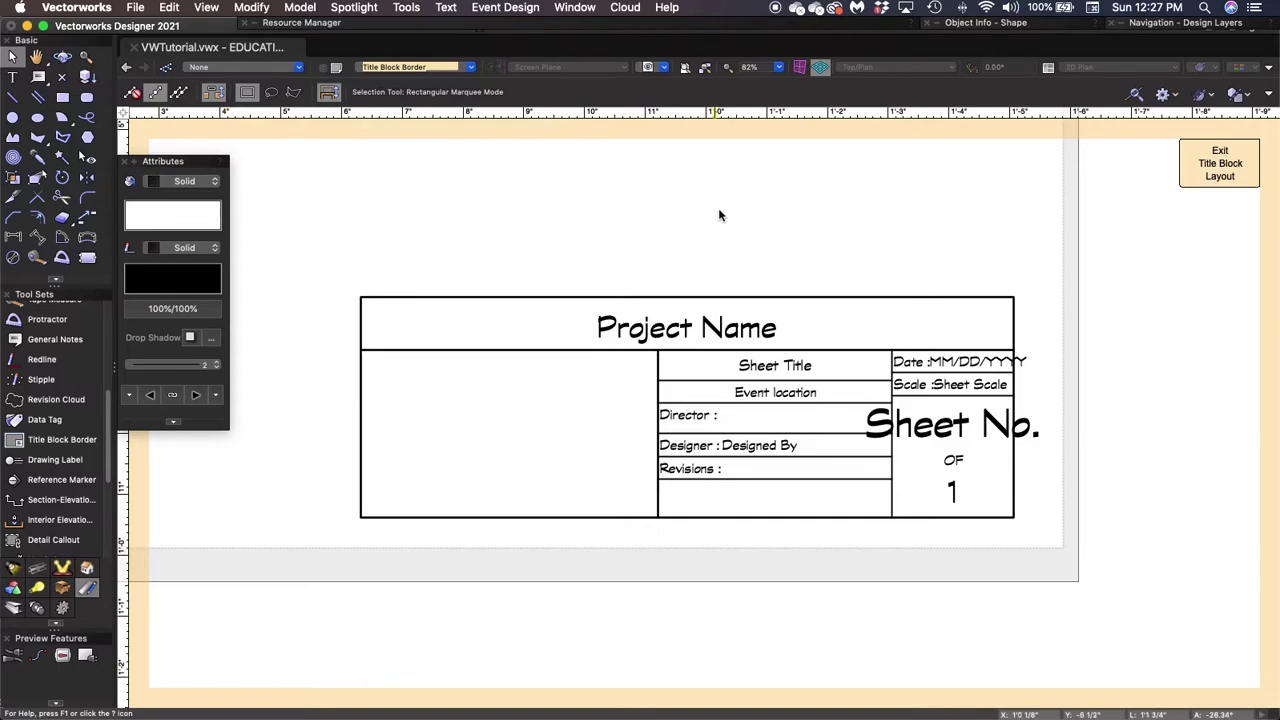
scroll(700, 215, "up", 2)
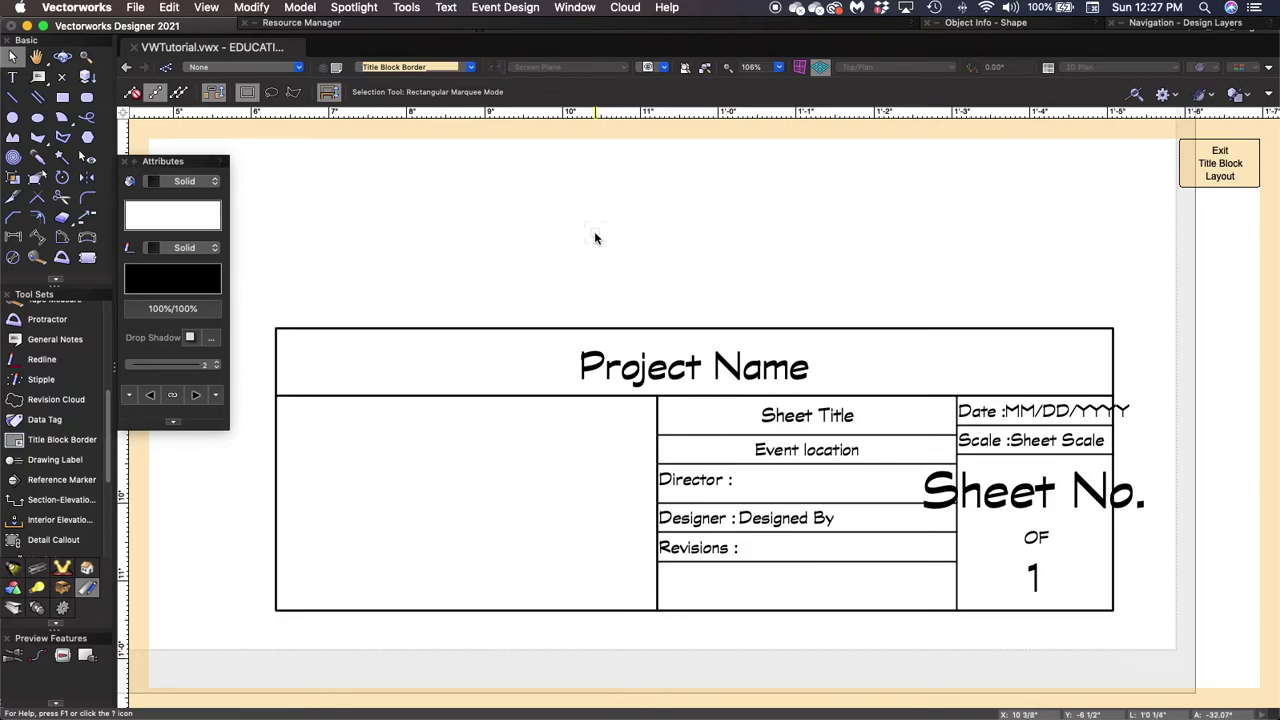
mouse_move(597, 257)
middle_mouse_down()
mouse_move(657, 217)
mouse_move(649, 194)
middle_mouse_up()
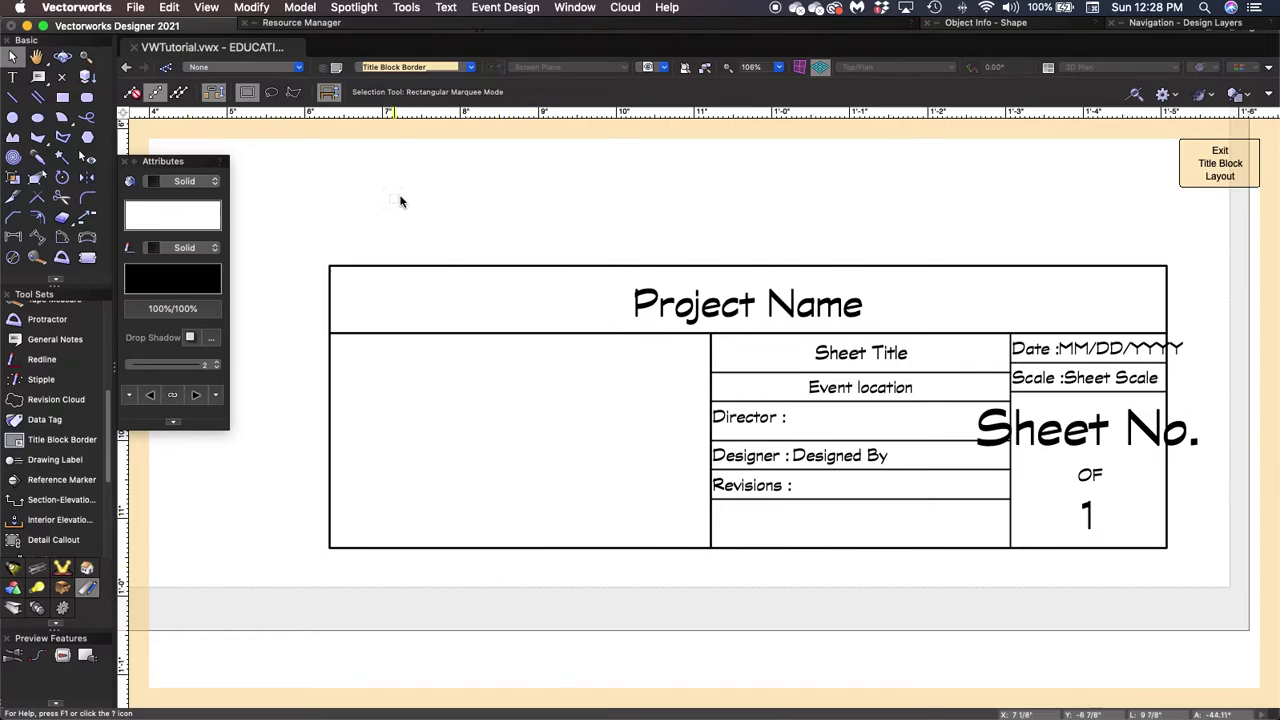
Import OSU Logo.png as a bitmap with PNG compression into the title block layout.
left_click(138, 8)
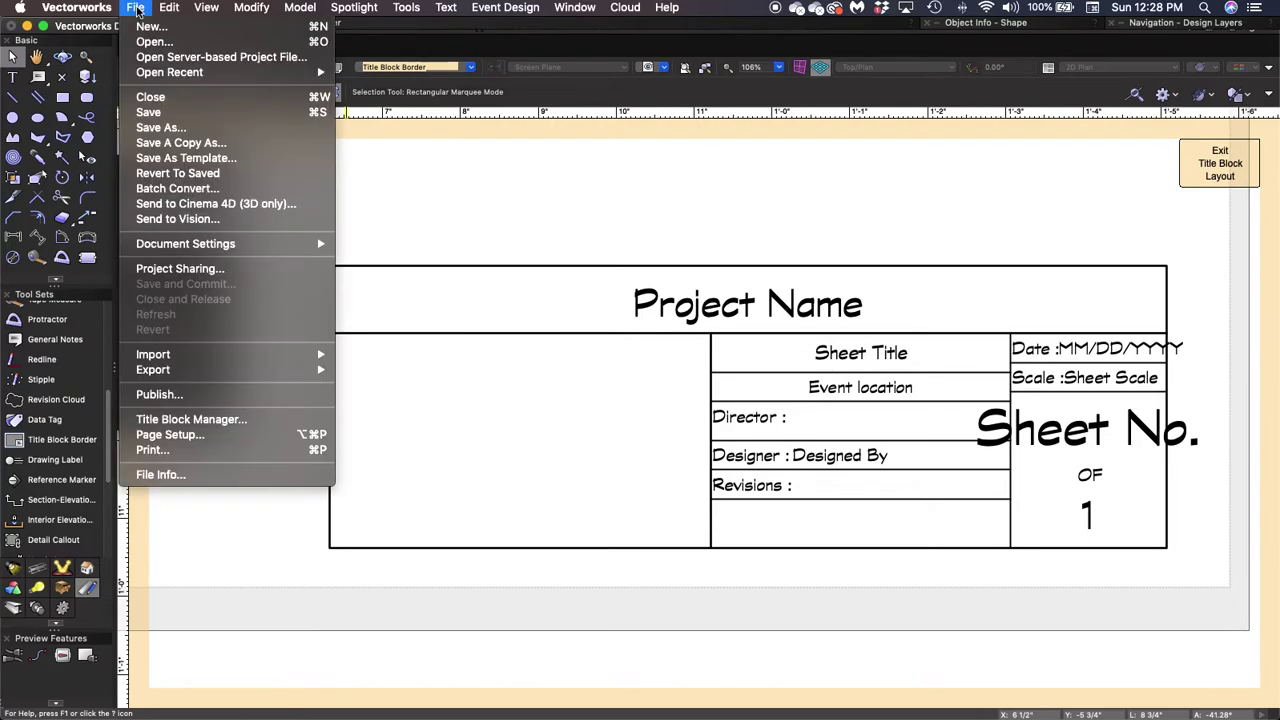
mouse_move(160, 355)
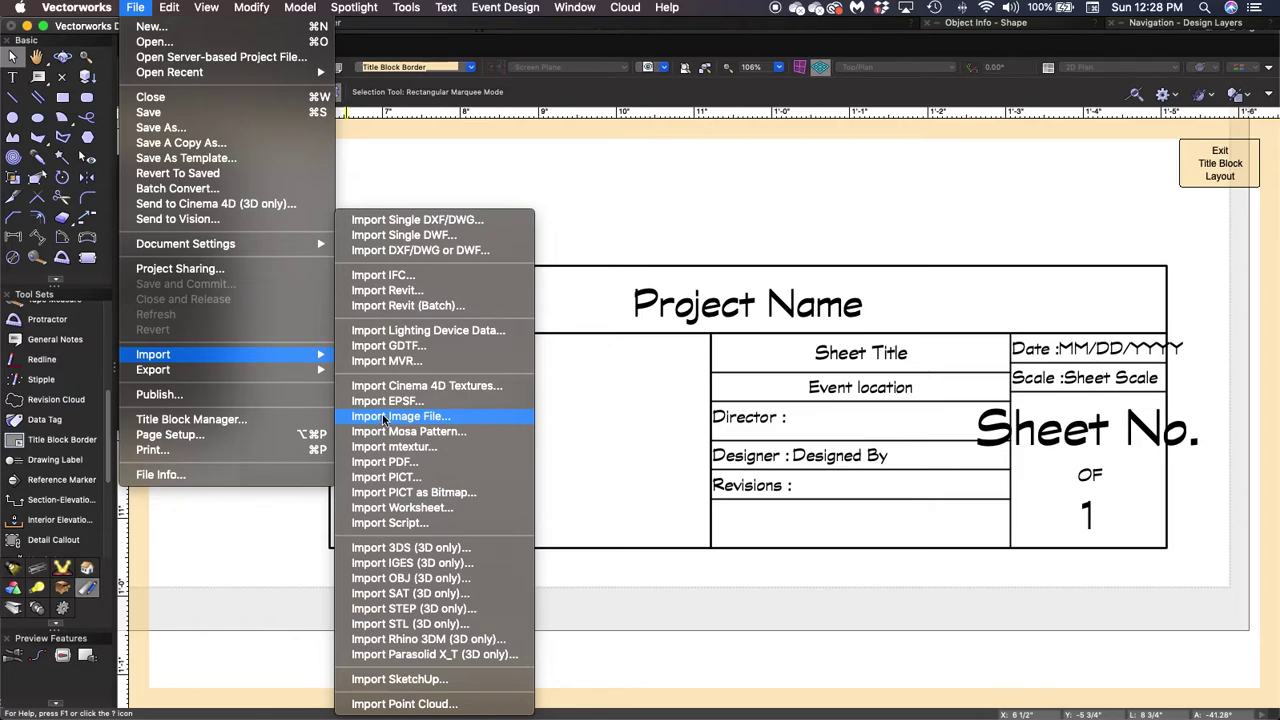
left_click(382, 416)
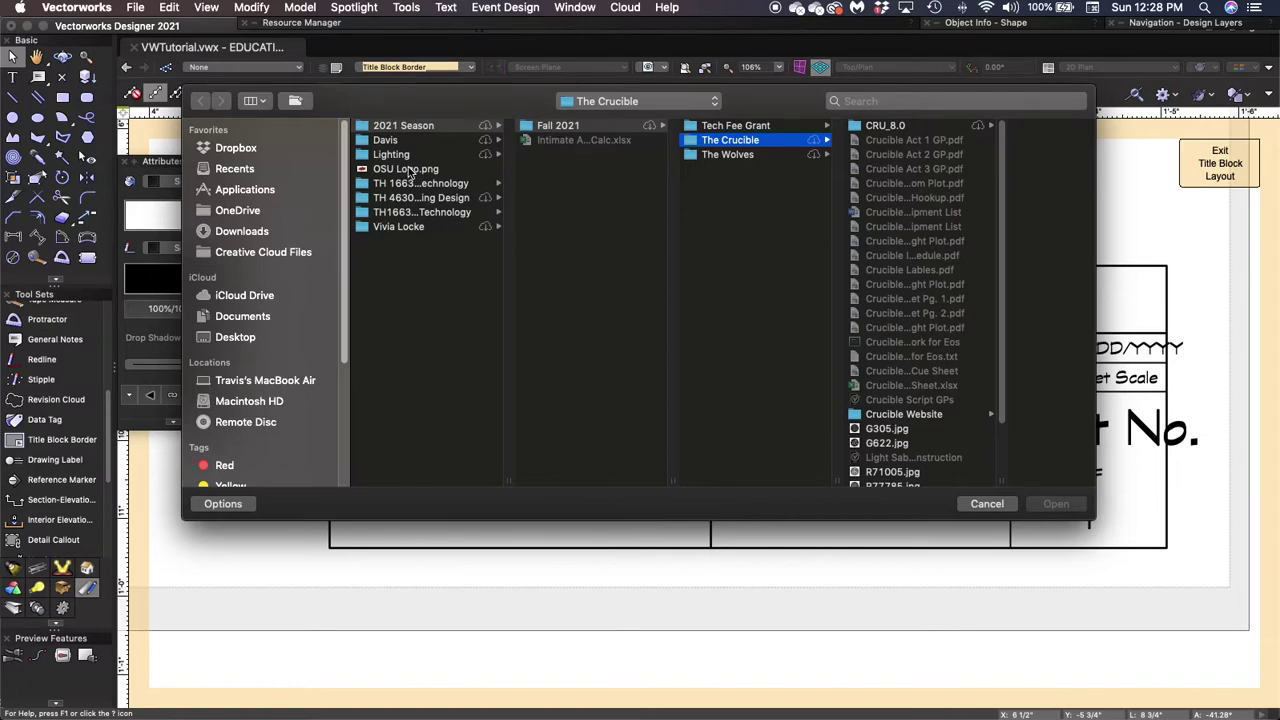
left_click(409, 171)
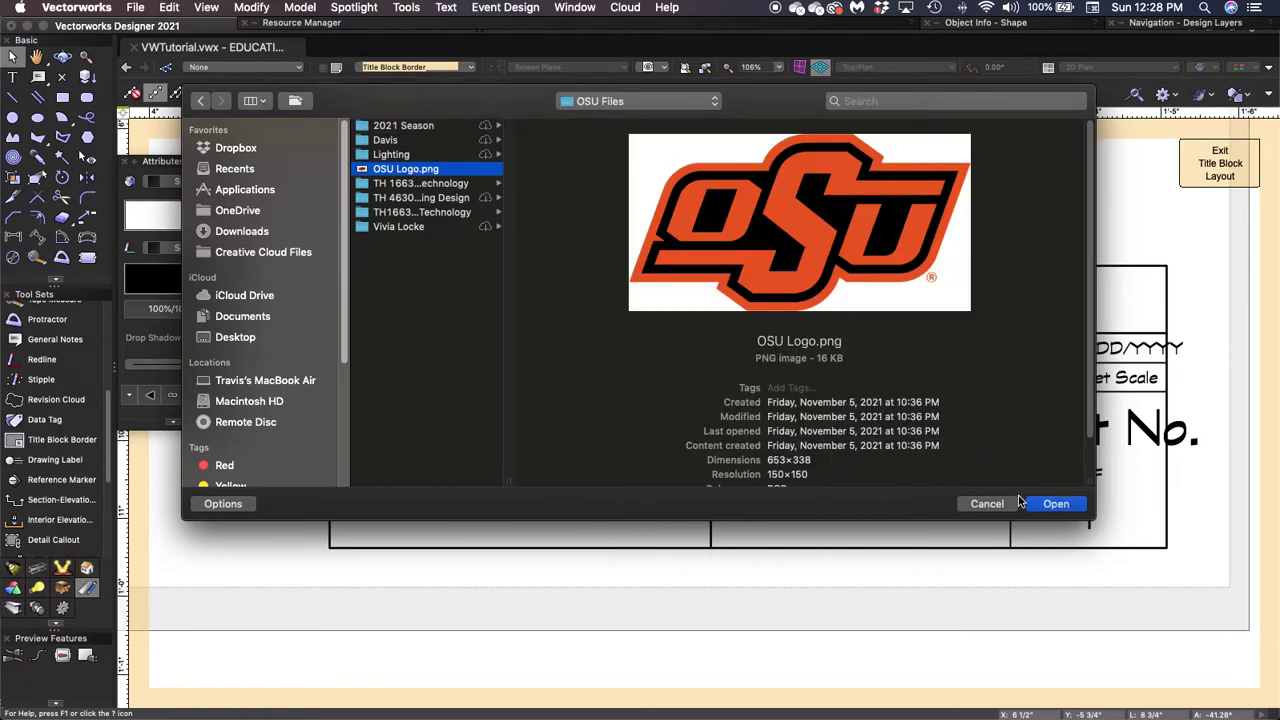
left_click(1055, 504)
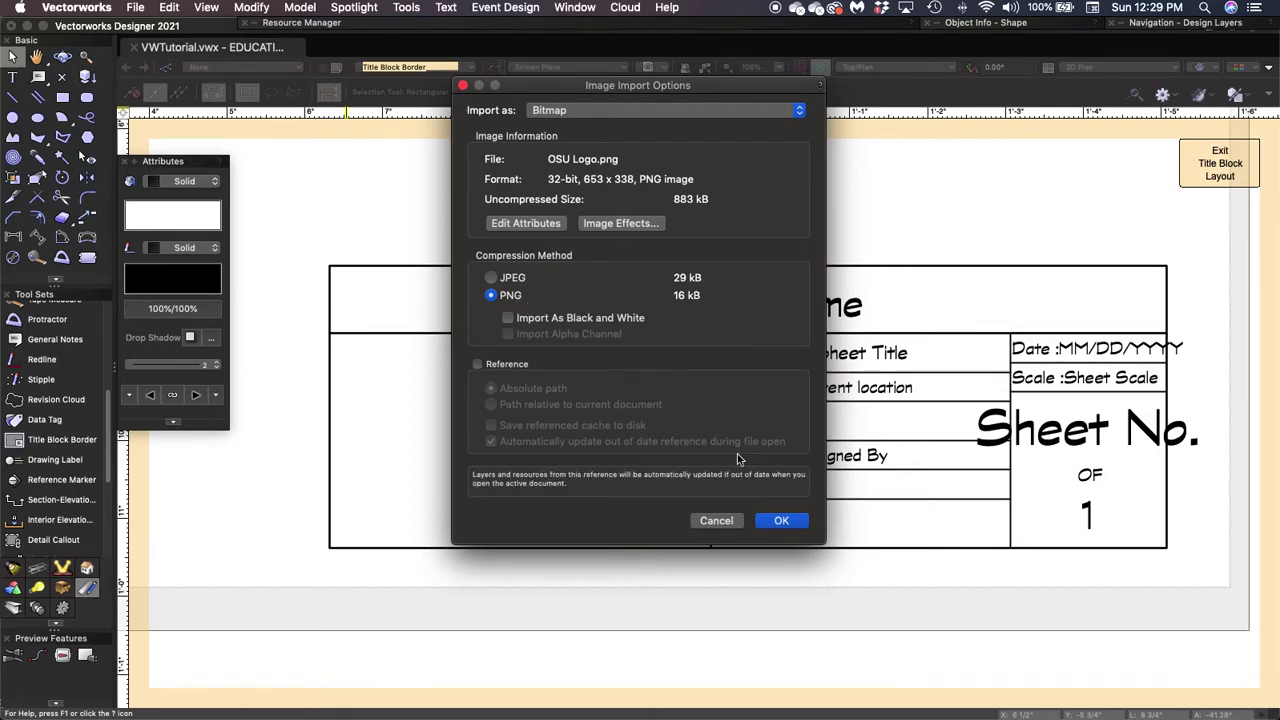
left_click(785, 519)
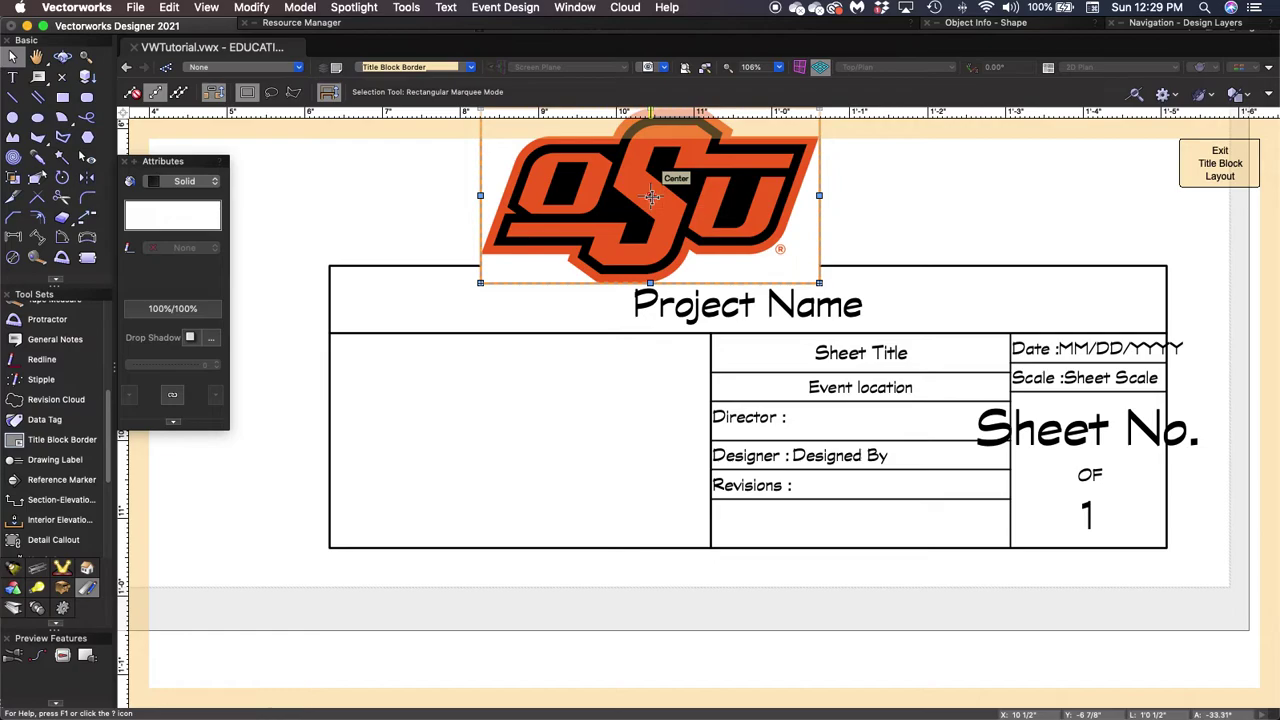
Drag the OSU logo into the title block's upper-left area, snapping to endpoints.
left_click_drag(652, 197, 537, 443)
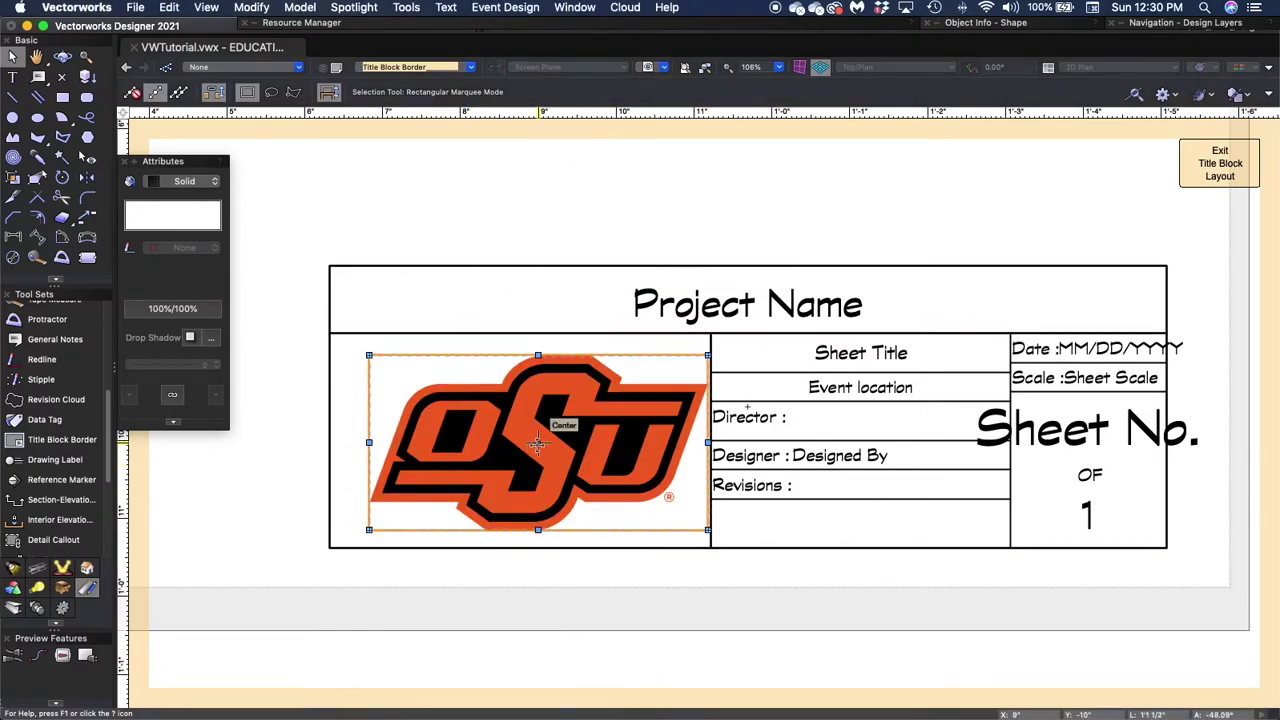
left_click_drag(540, 443, 518, 333)
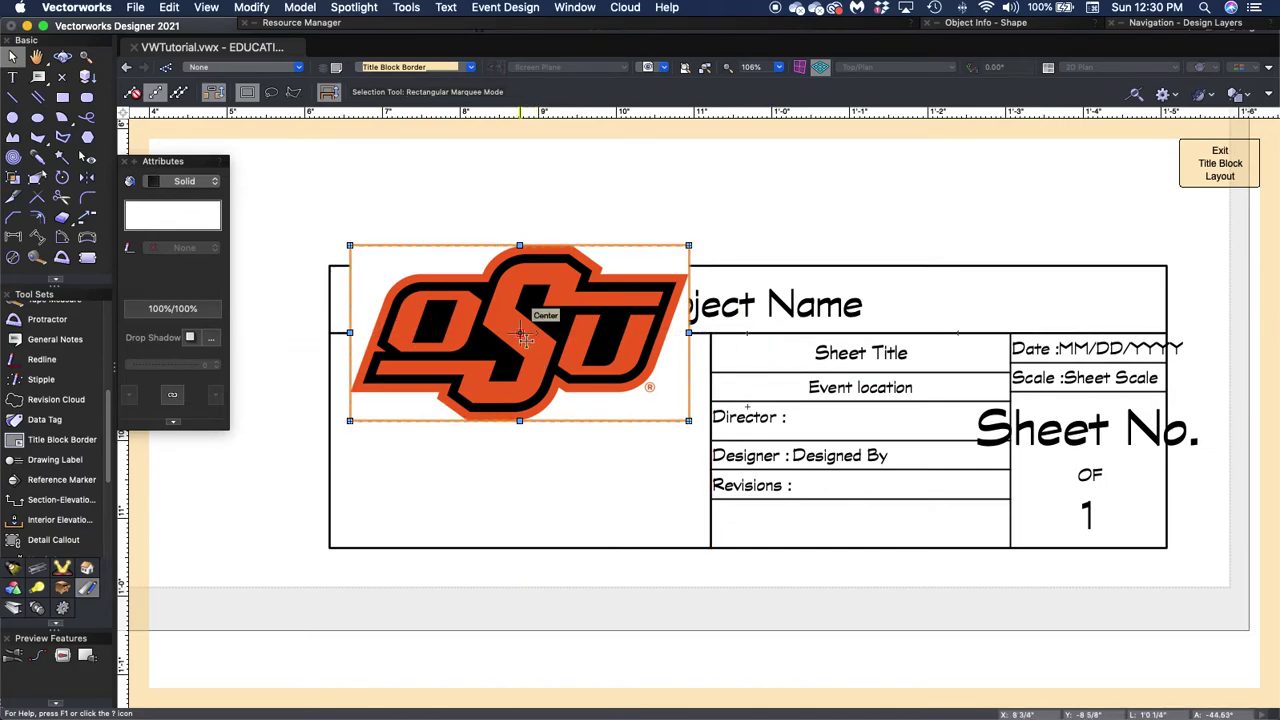
left_click_drag(518, 333, 329, 478)
Move the OSU logo fully inside the title block's left cell and deselect it.
key("Escape")
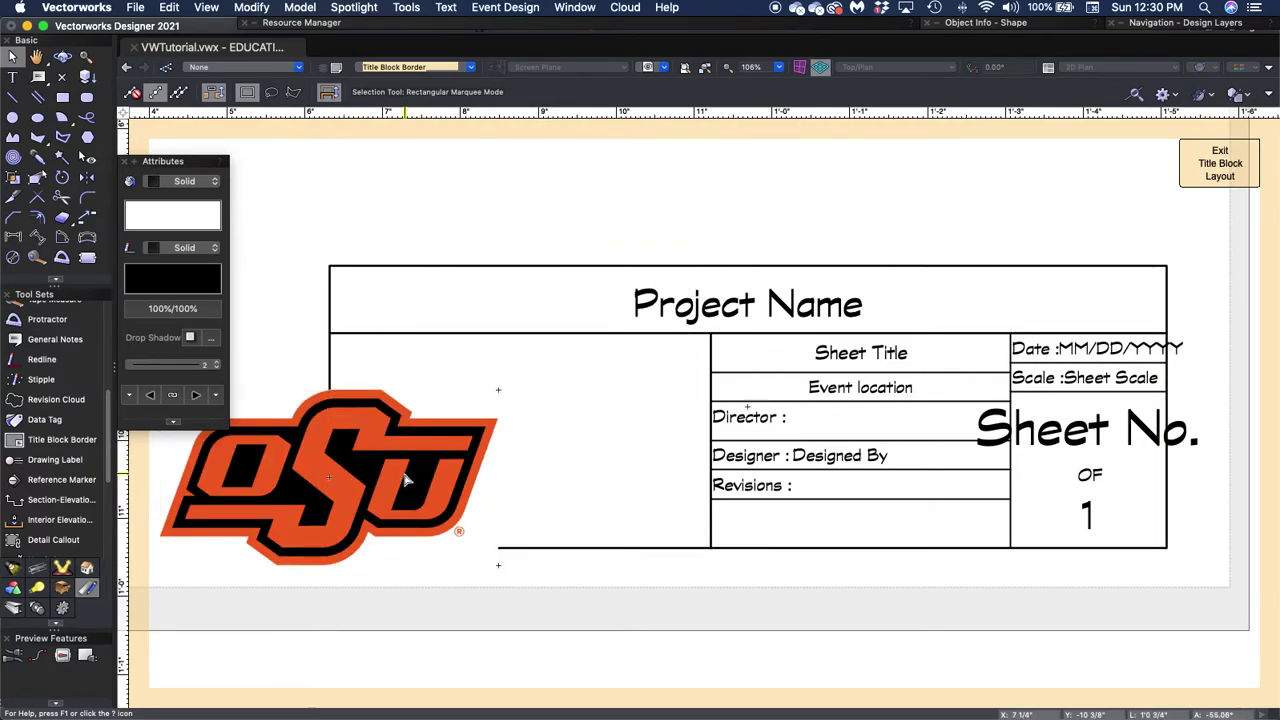
left_click_drag(329, 476, 521, 442)
left_click(566, 565)
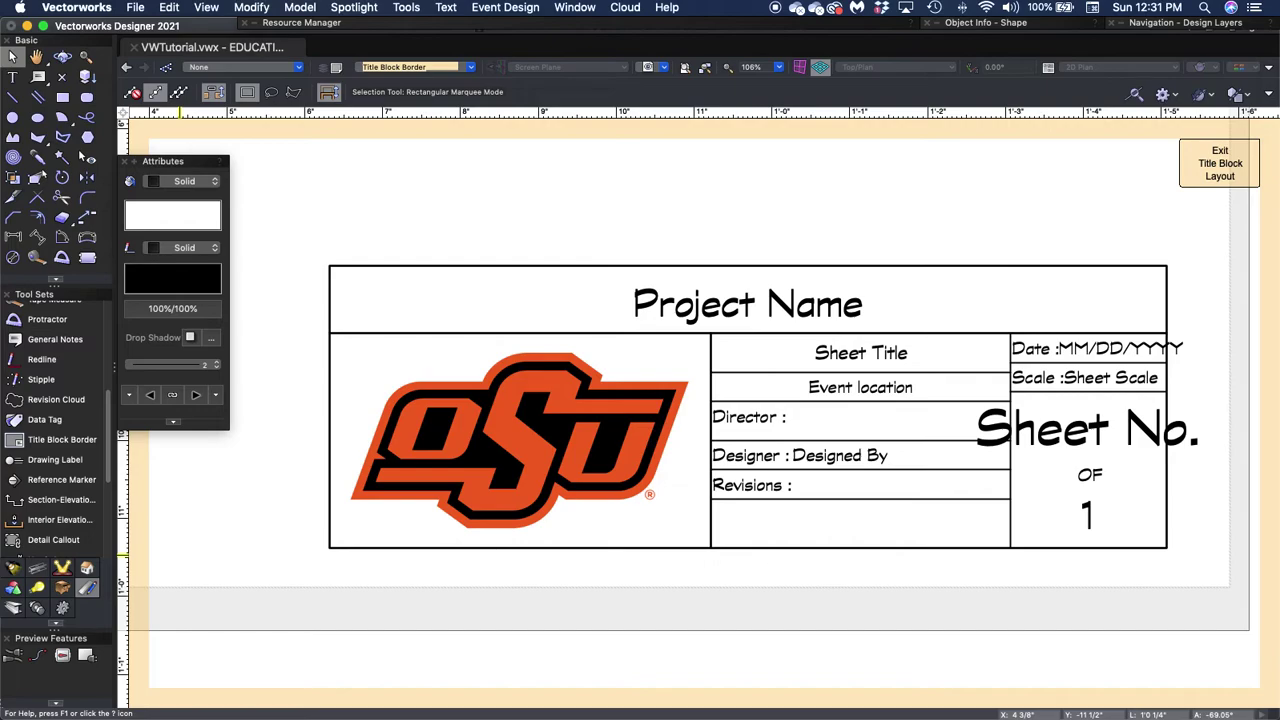
left_click(445, 510)
left_click(840, 603)
Exit the title block layout and select the Overhead Lightplot title block showing the logo.
left_click(1209, 170)
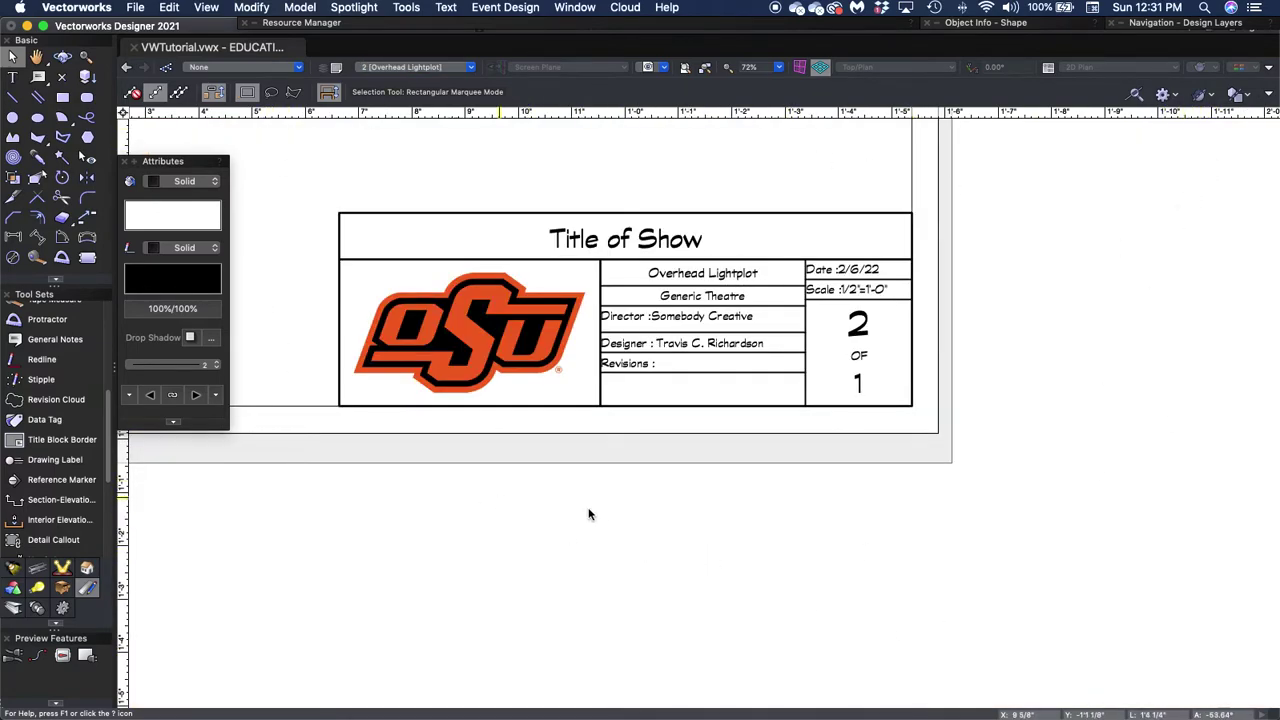
left_click(738, 250)
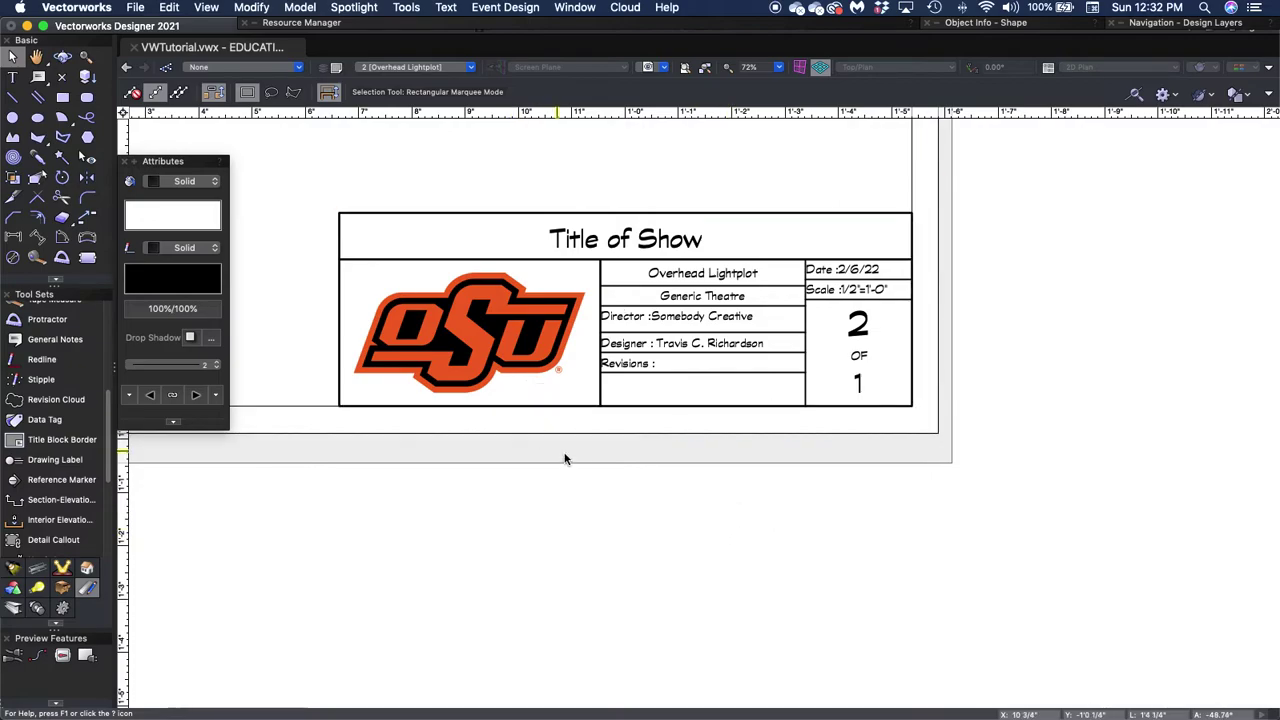
left_click(455, 67)
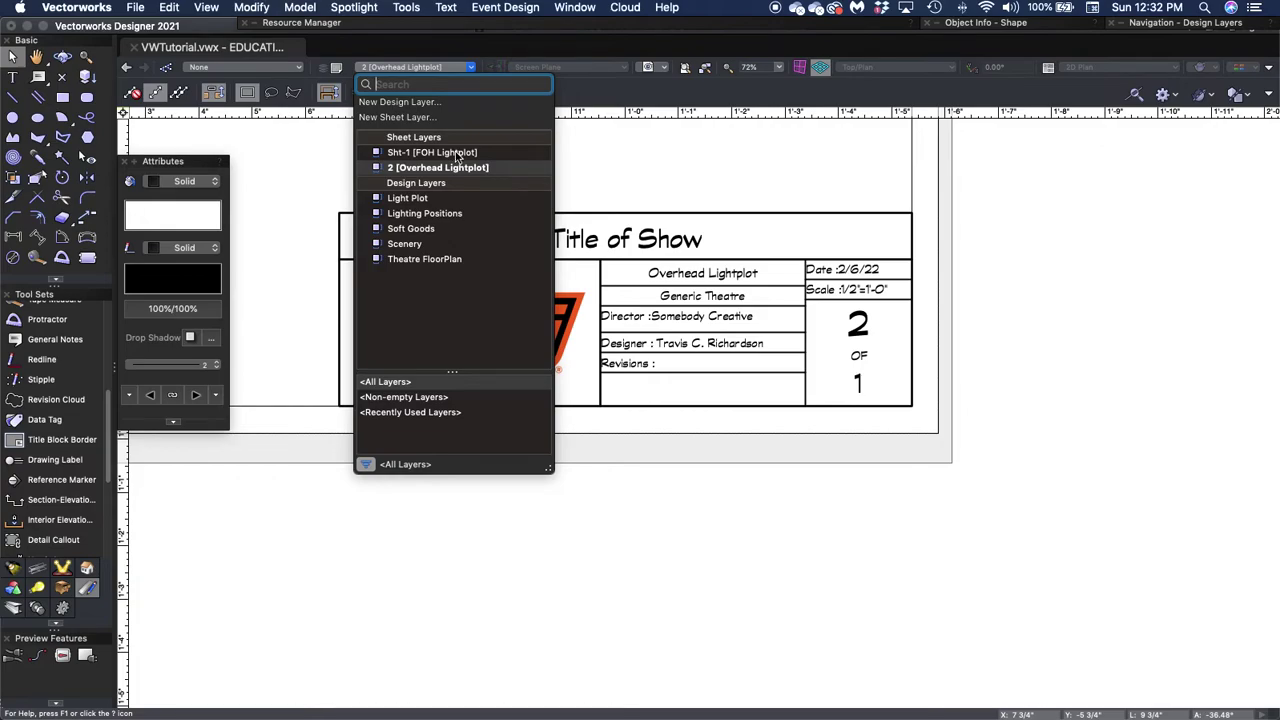
Switch to the Sht-1 FOH Lightplot sheet and fit its whole blank page in view.
key("Escape")
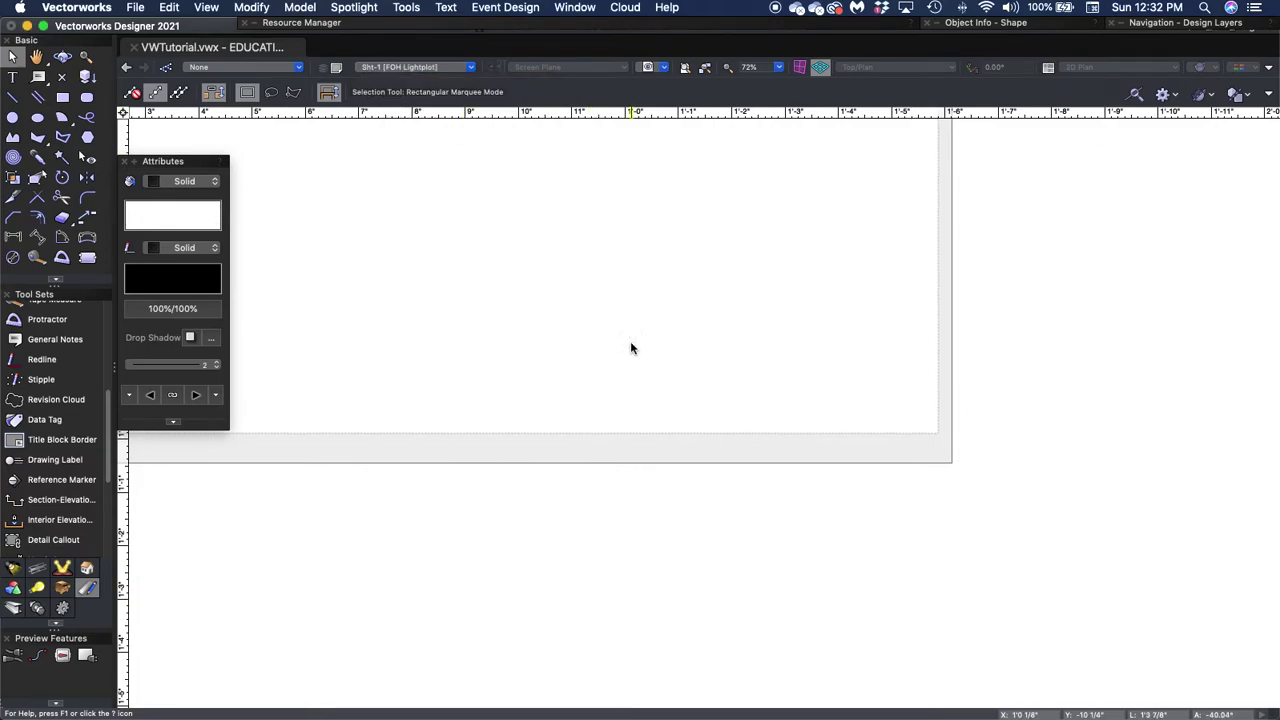
scroll(631, 346, "up", 2)
scroll(631, 346, "down", 3)
left_click_drag(589, 309, 737, 526)
scroll(831, 545, "down", 3)
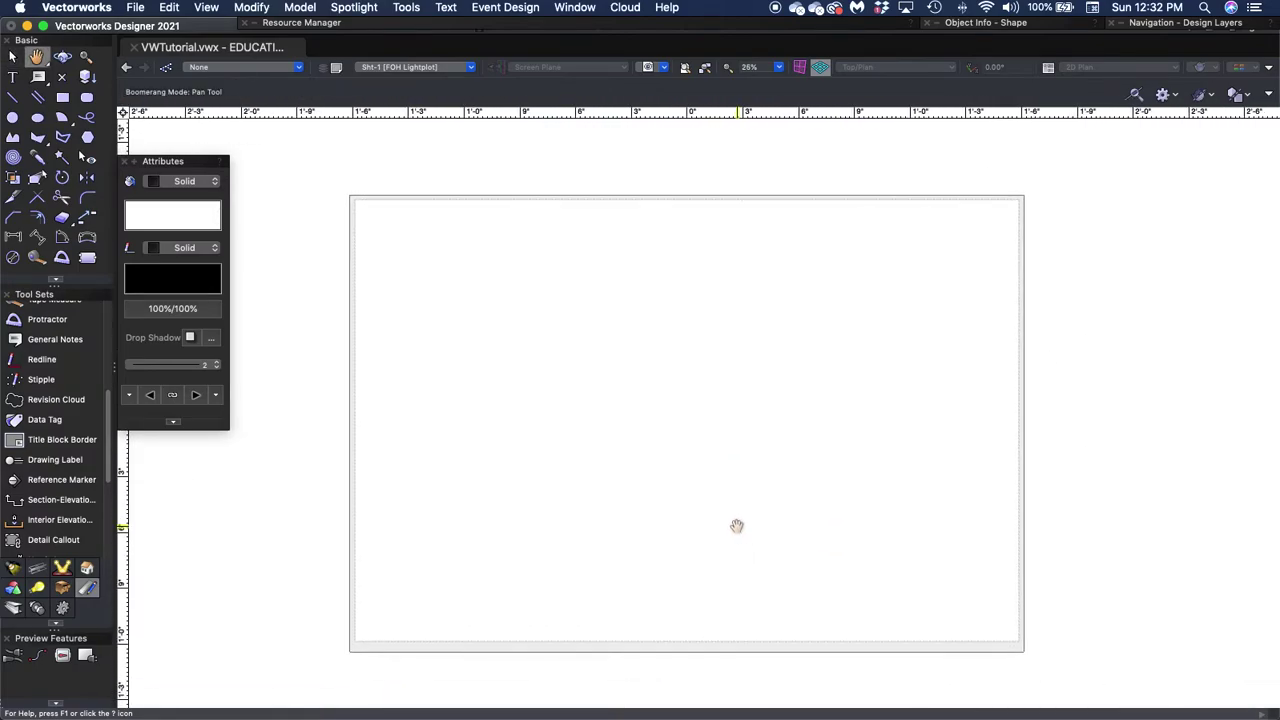
Insert a USITT Title Block Corner border on the FOH Lightplot page, reading Sht-1 of 2.
left_click(54, 442)
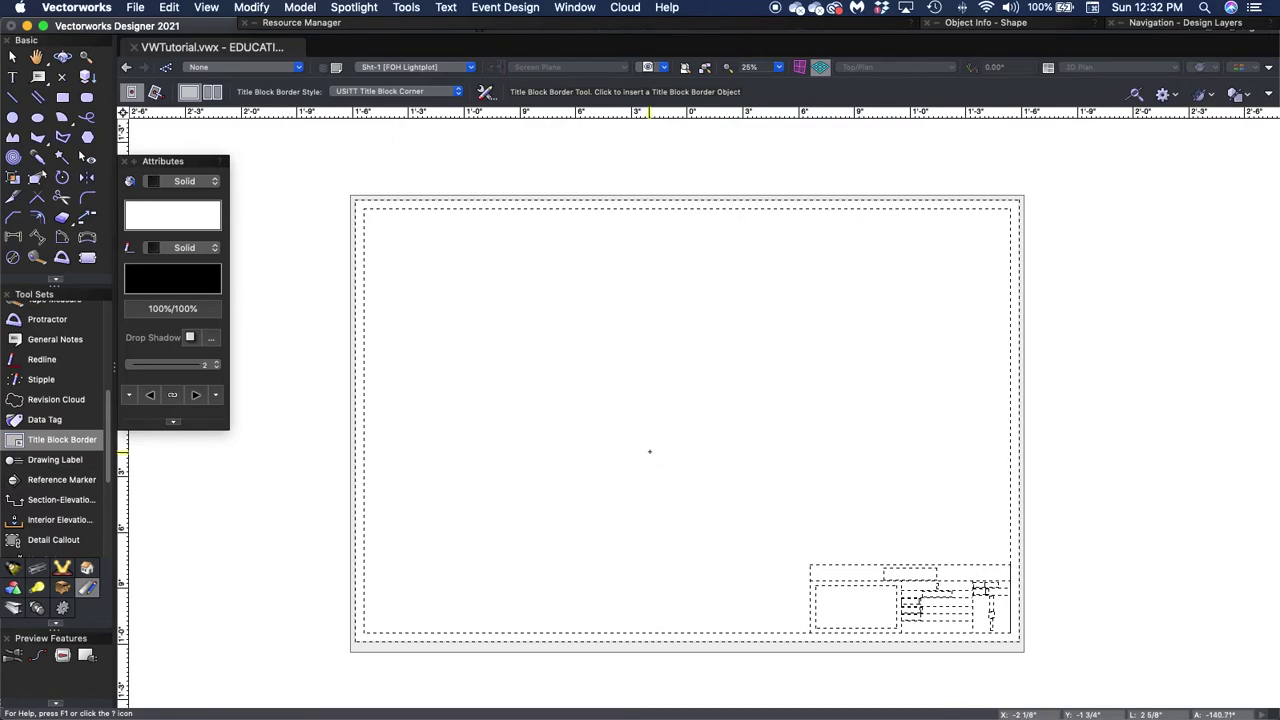
left_click(649, 451)
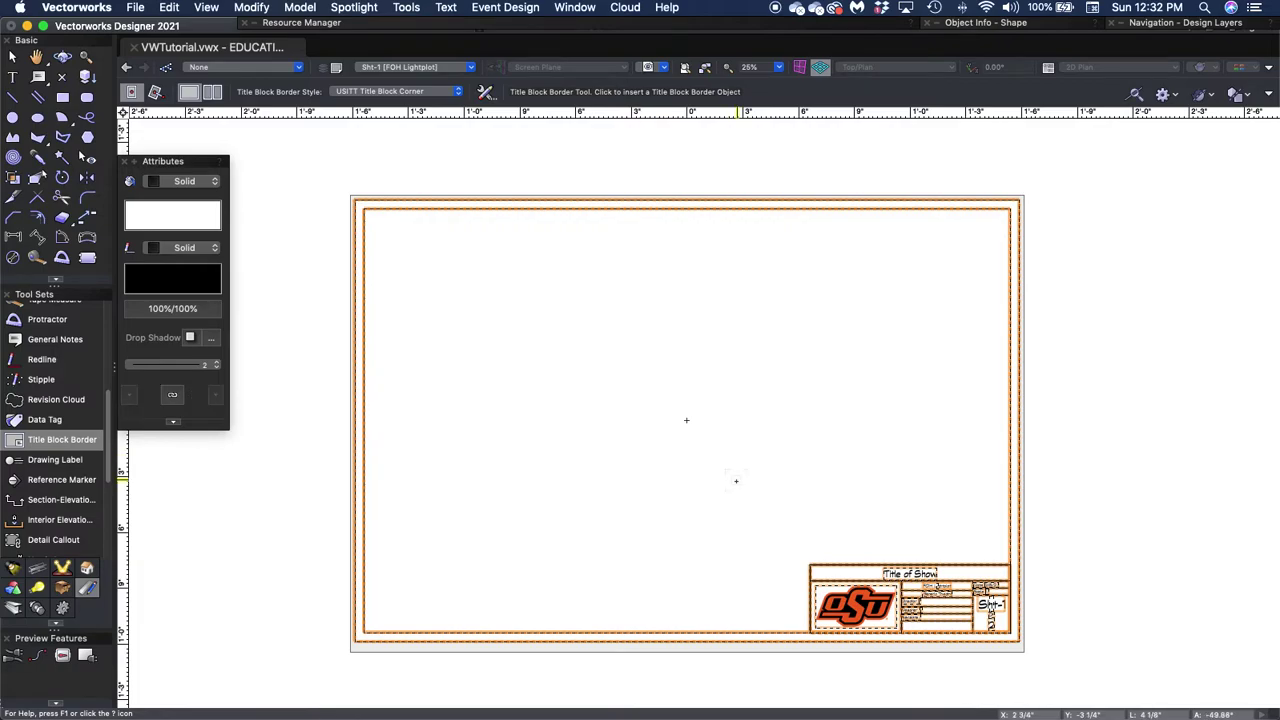
key("x")
scroll(1021, 637, "up", 3)
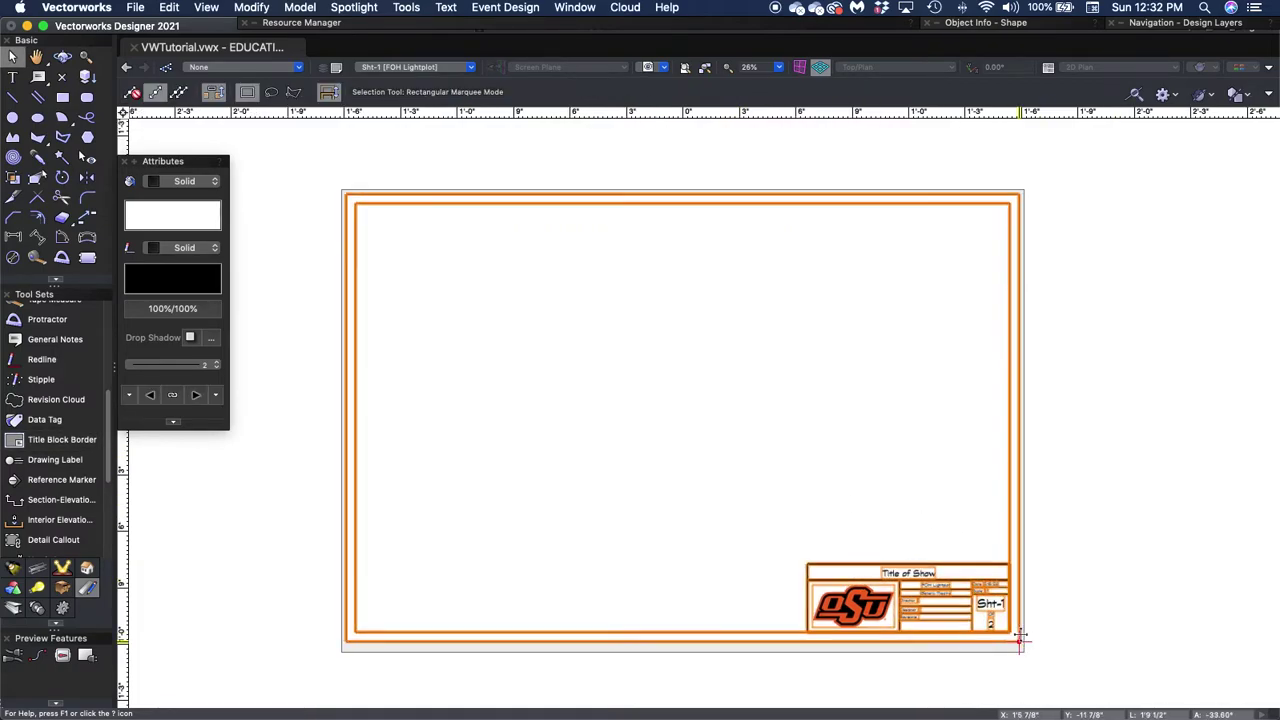
scroll(1021, 637, "up", 3)
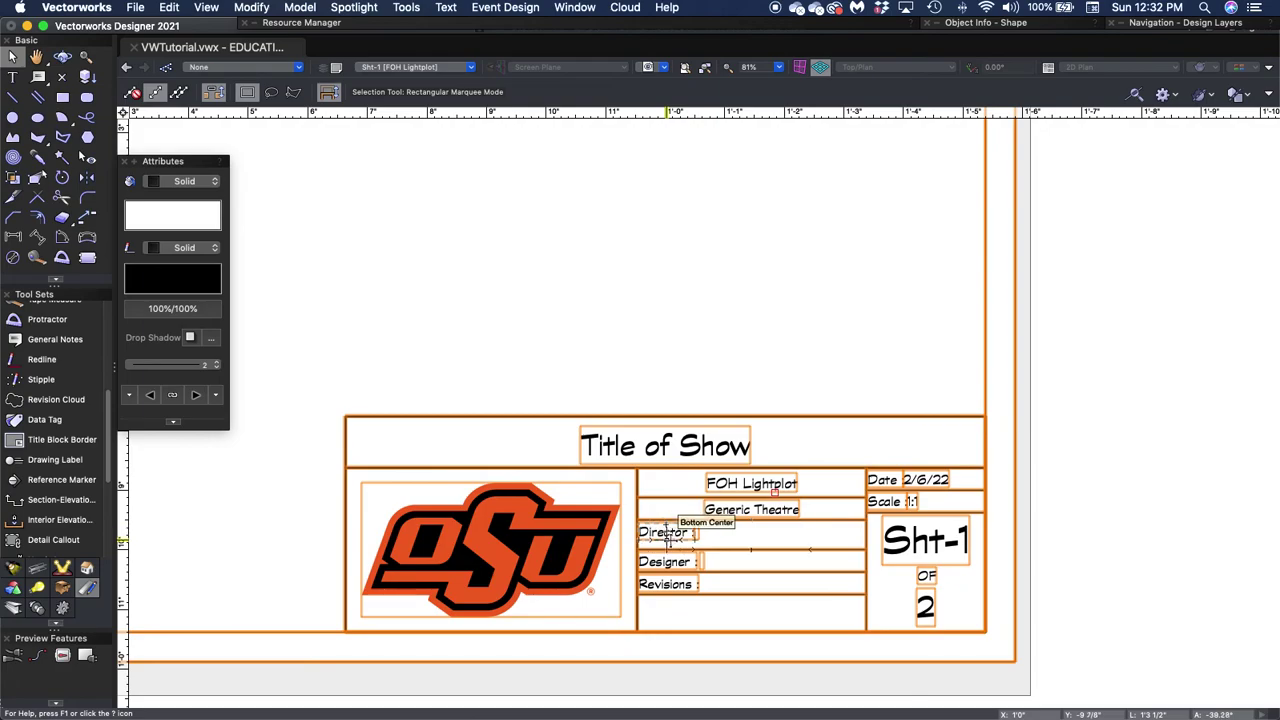
Double-click the Sht-1 title block border to open Edit Title Block Border.
double_click(668, 534)
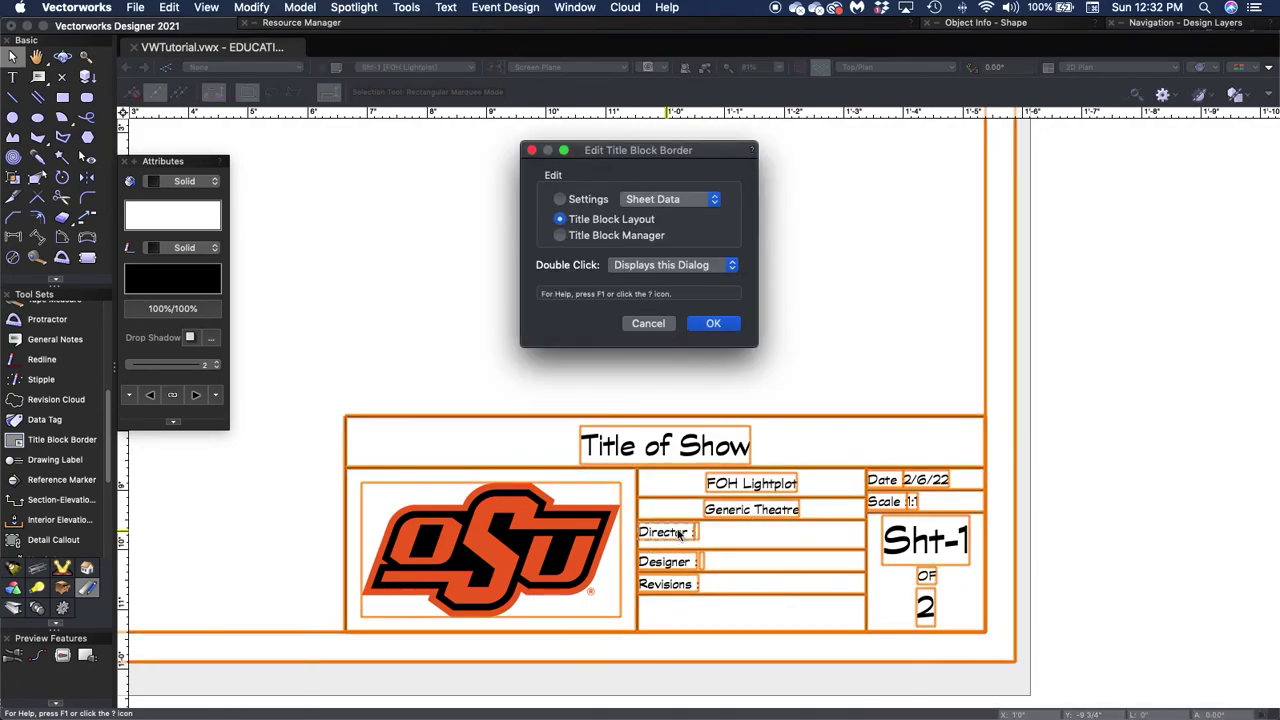
In the Title Block Manager, set Sheet Number to 1 and review the Project Data fields.
left_click(596, 235)
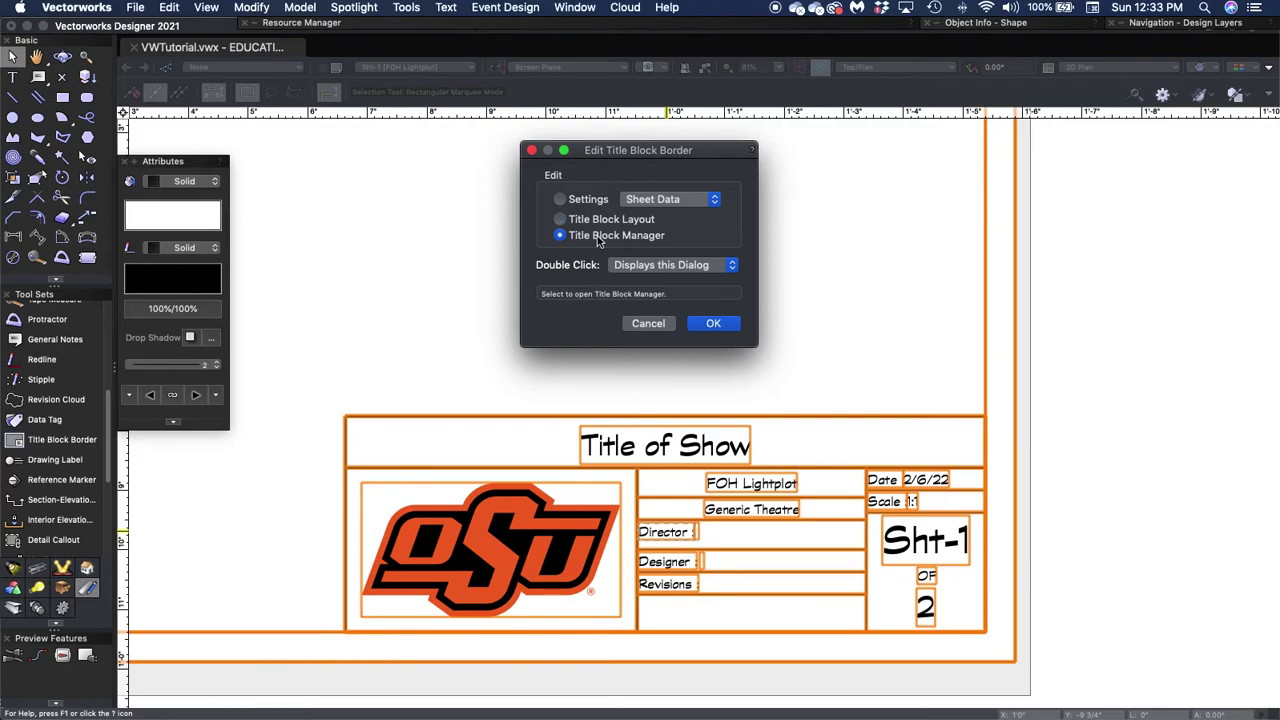
left_click(713, 323)
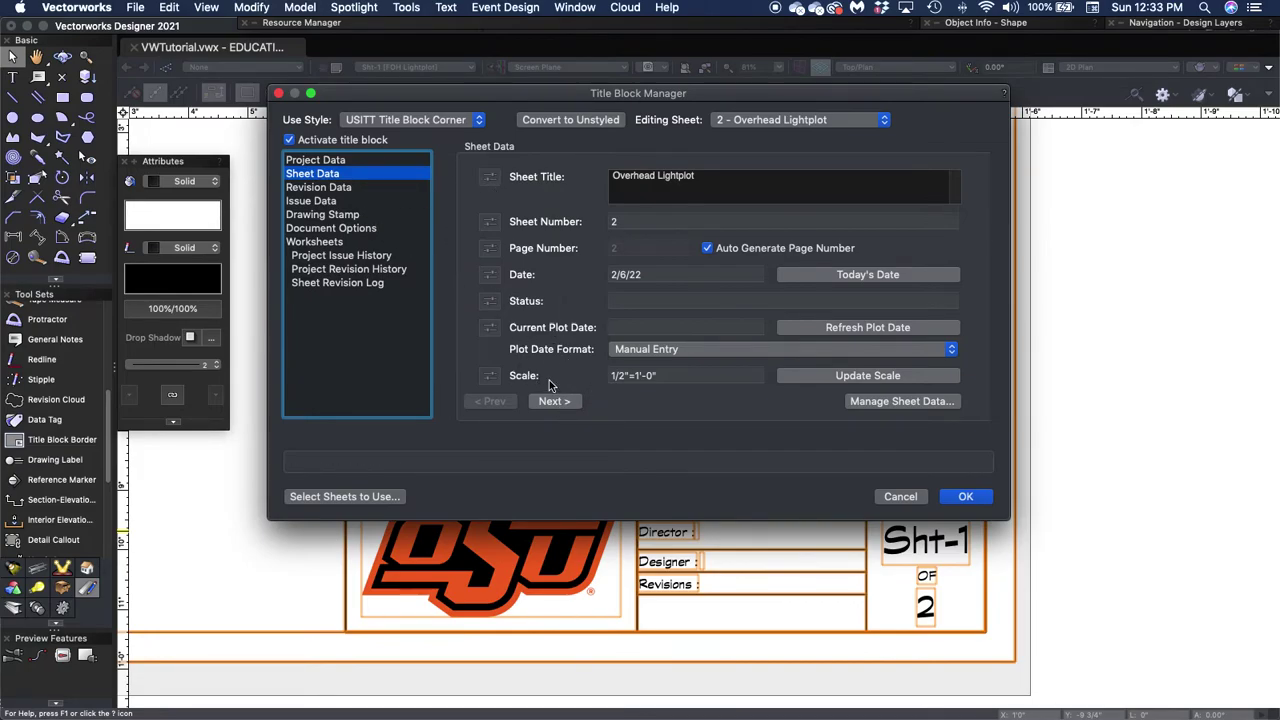
left_click(671, 375)
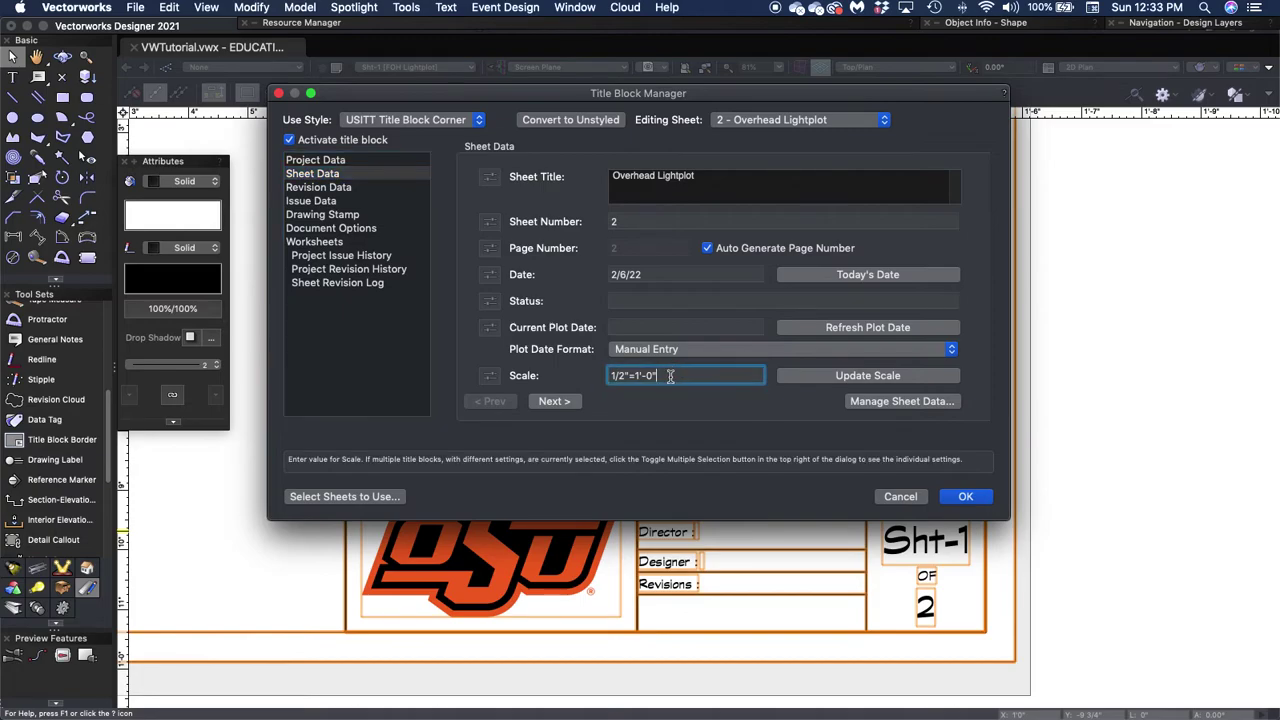
double_click(605, 222)
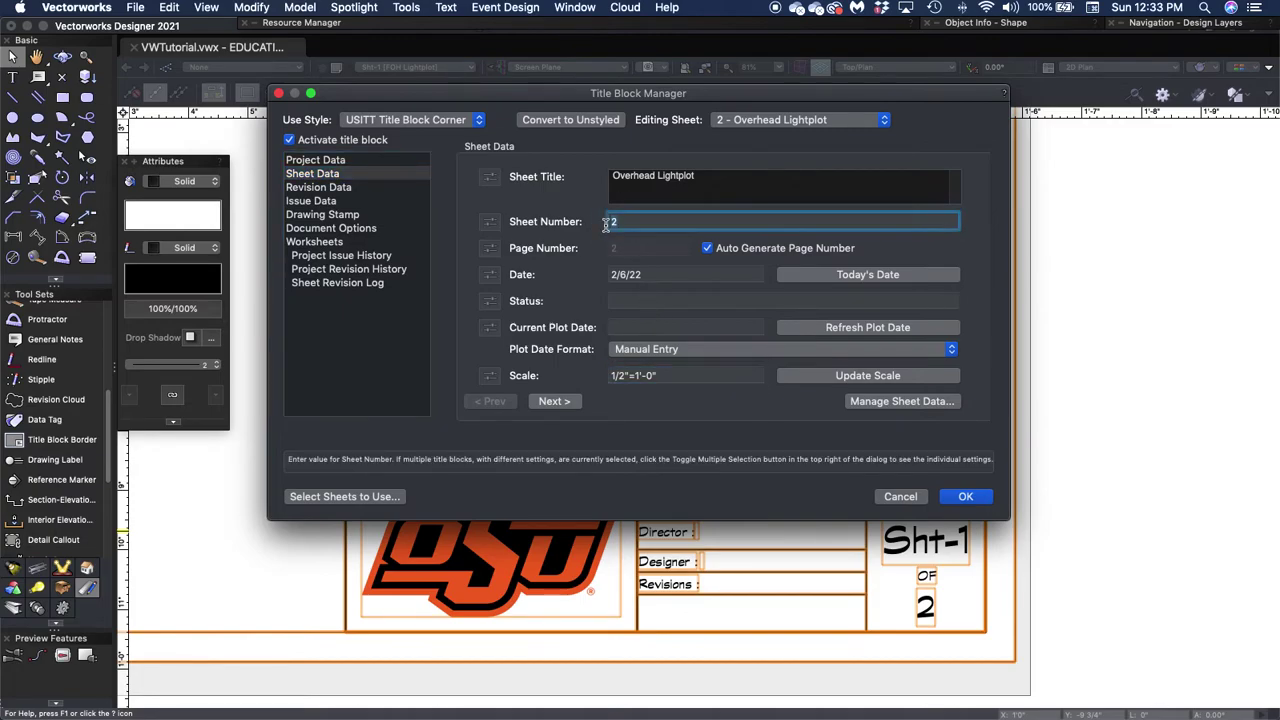
type("1")
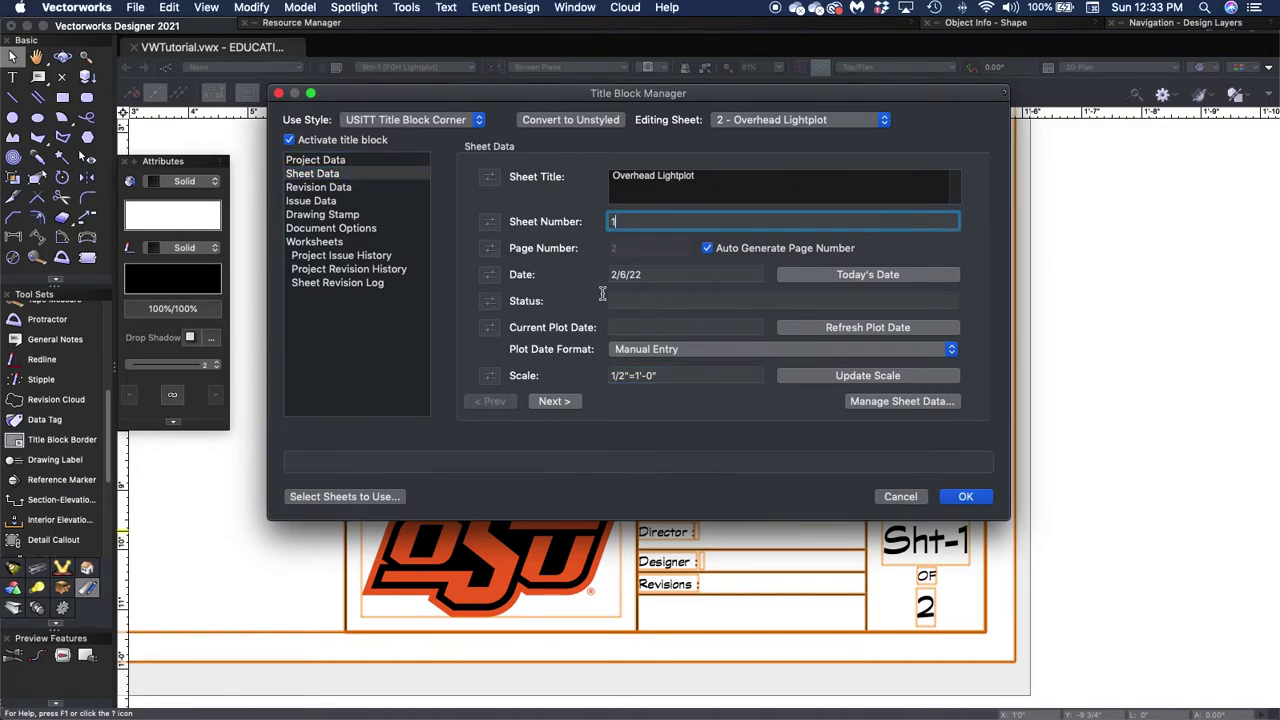
left_click(553, 402)
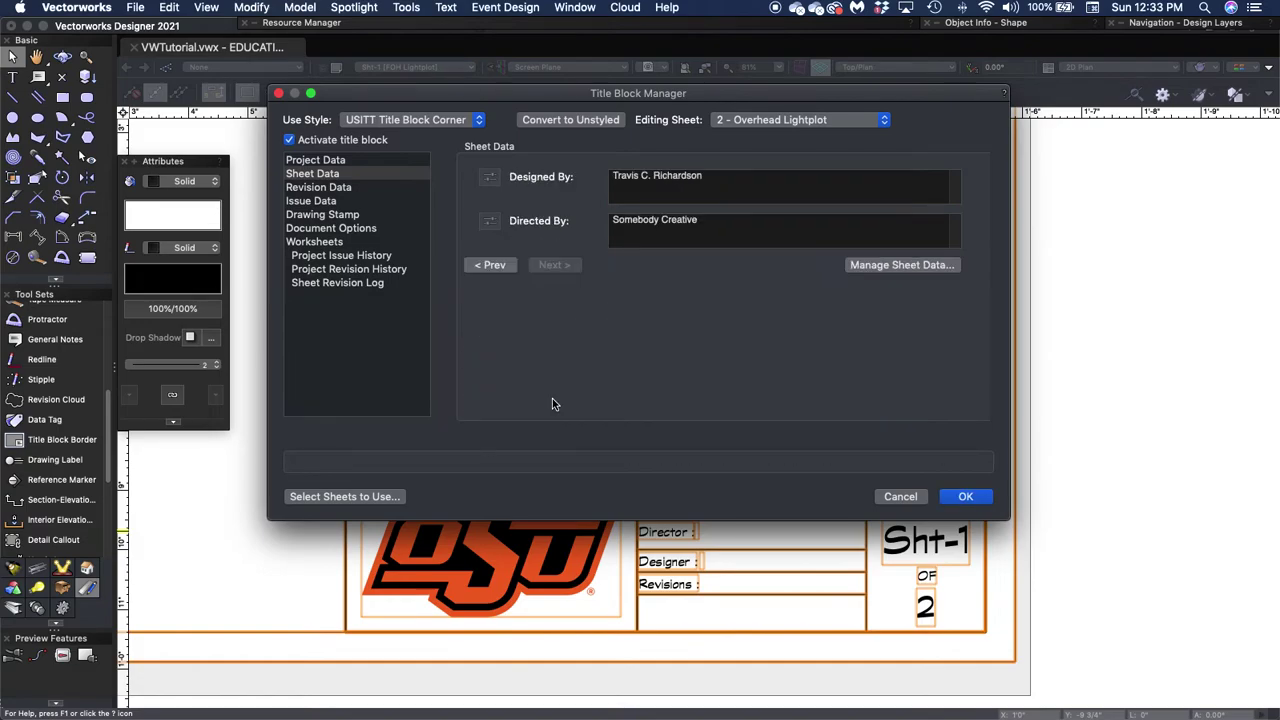
left_click(488, 266)
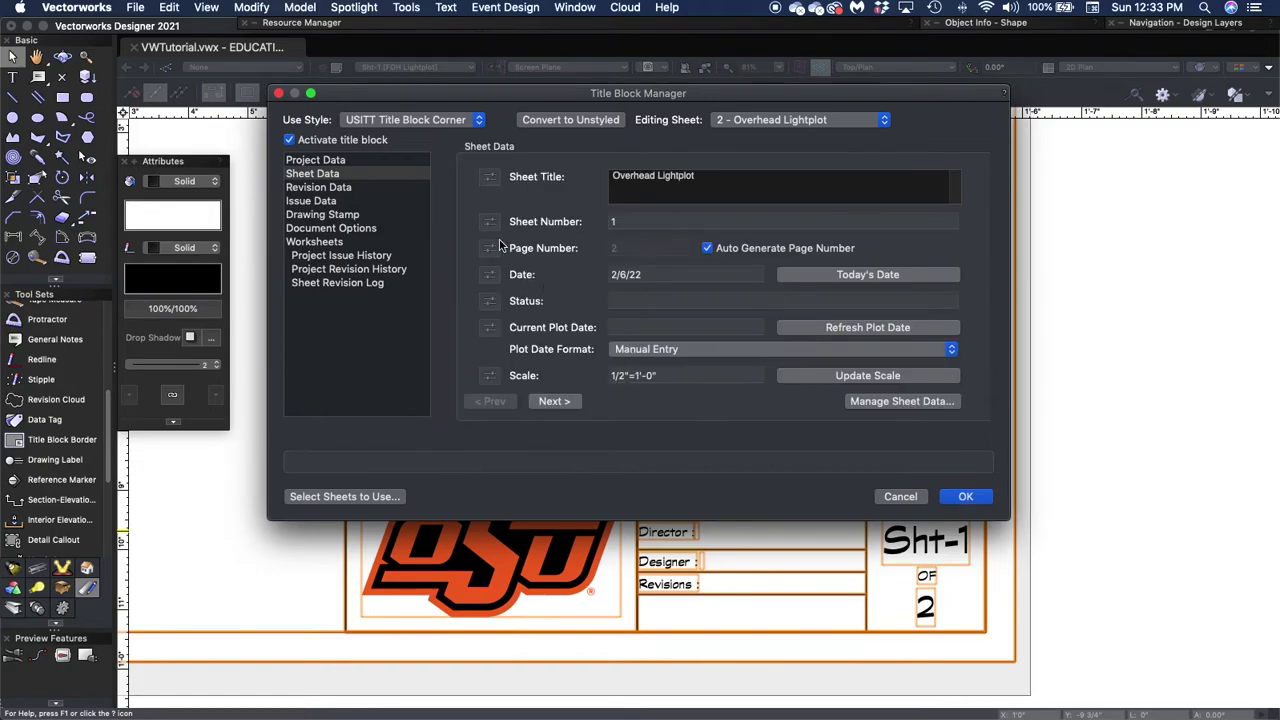
left_click(340, 161)
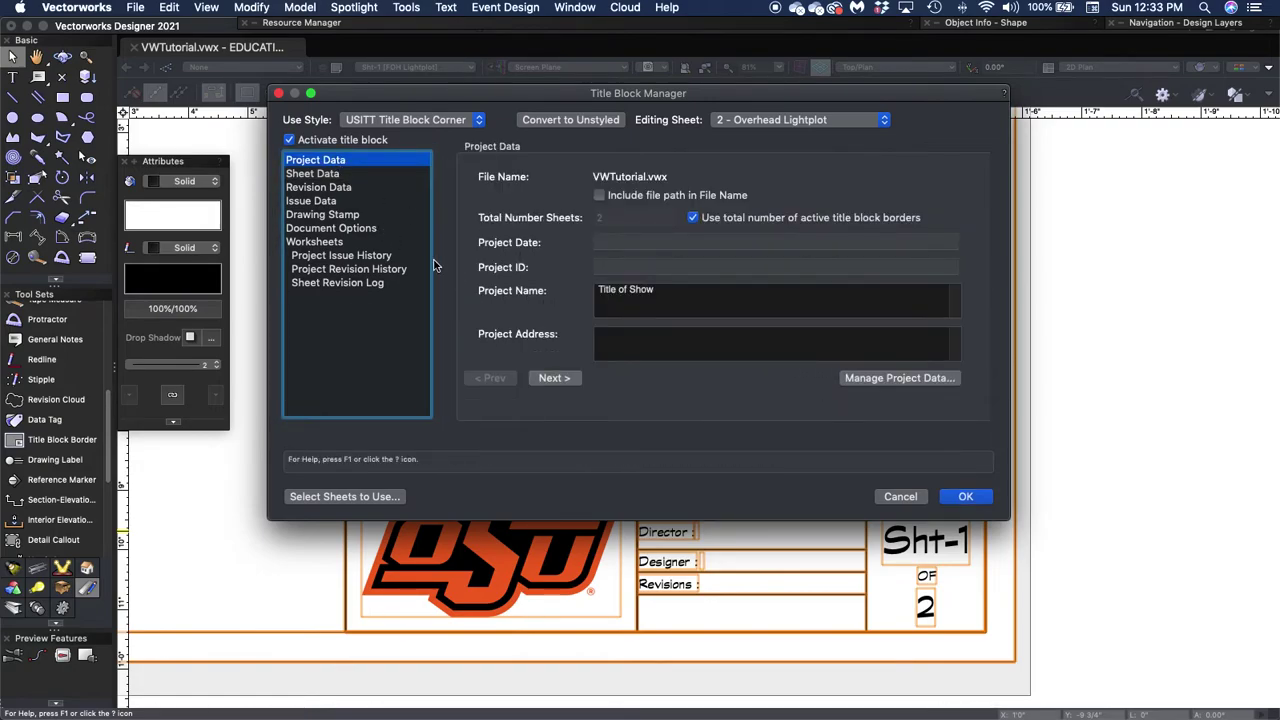
left_click(548, 378)
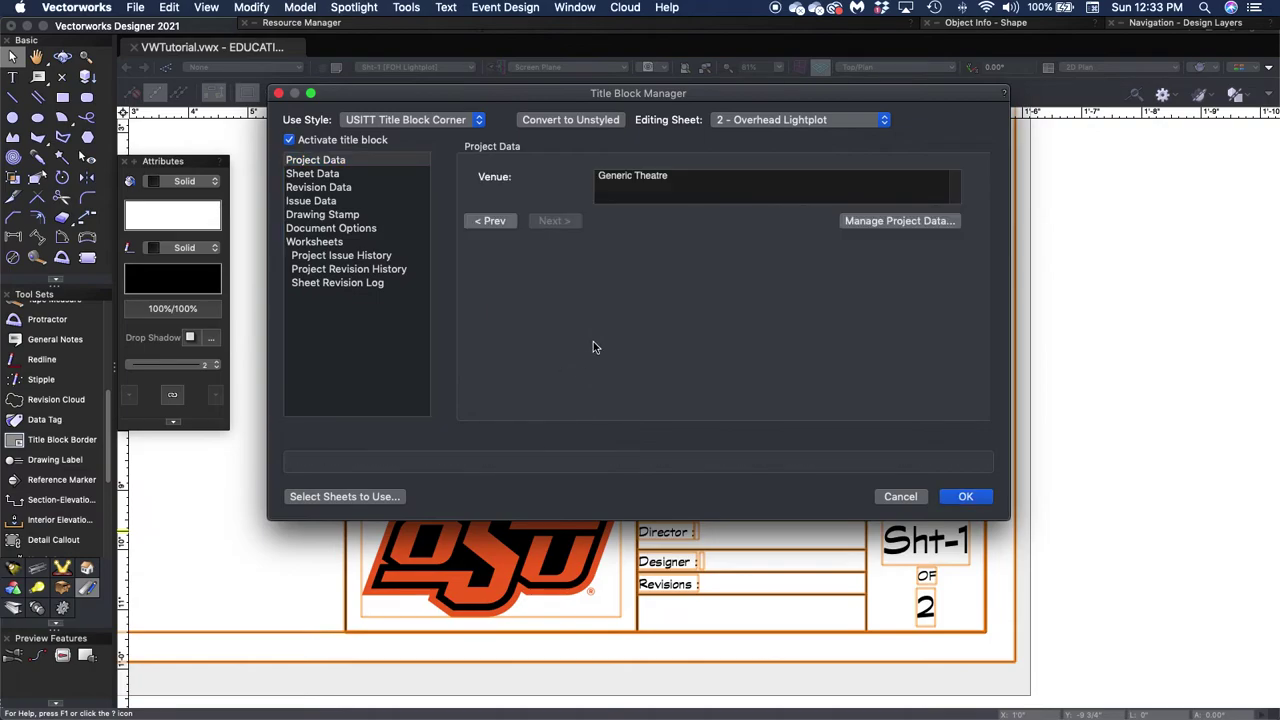
left_click(961, 497)
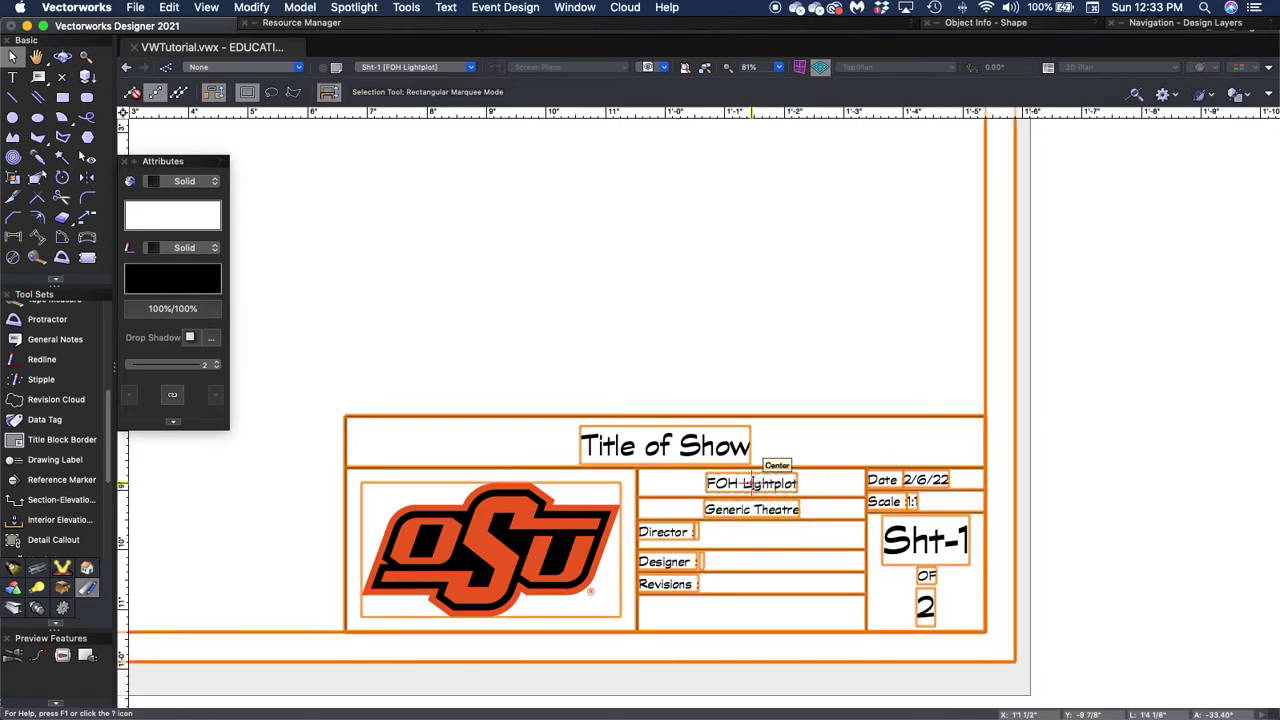
Open the Sht-1 title block's Sheet Data settings and change its scale to 1/2"=1'-0".
double_click(751, 483)
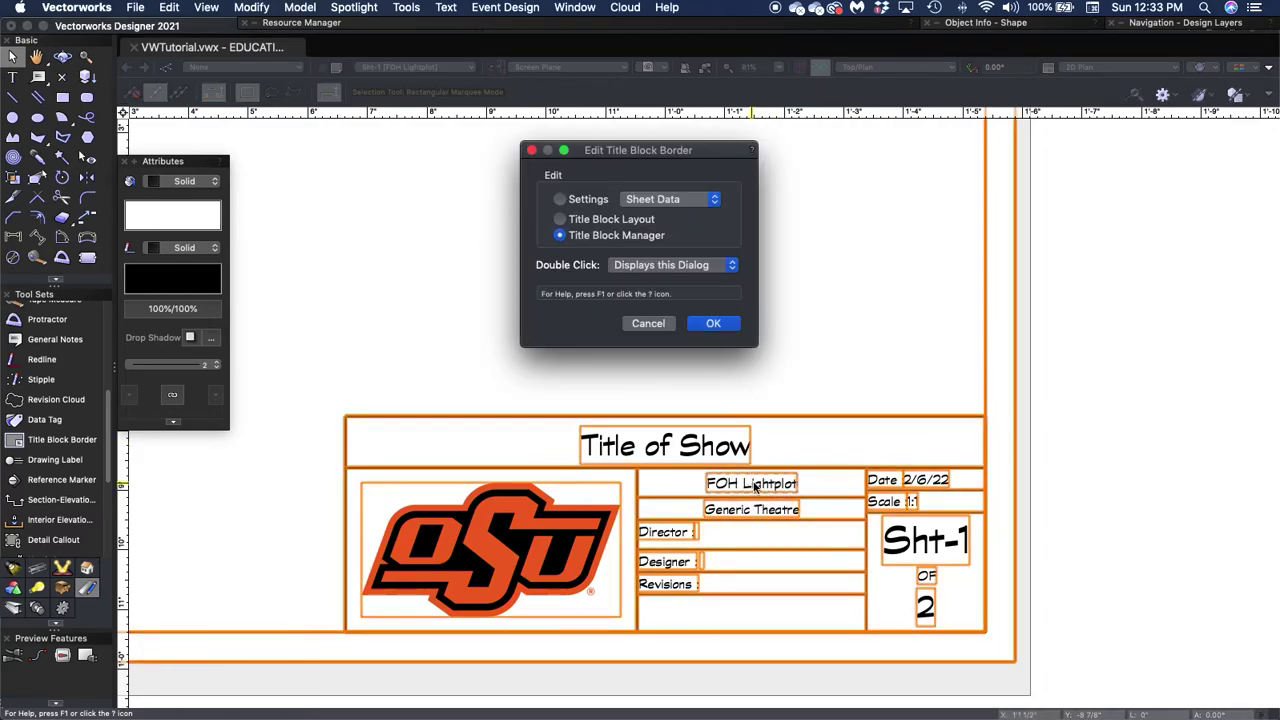
left_click(593, 199)
left_click(716, 324)
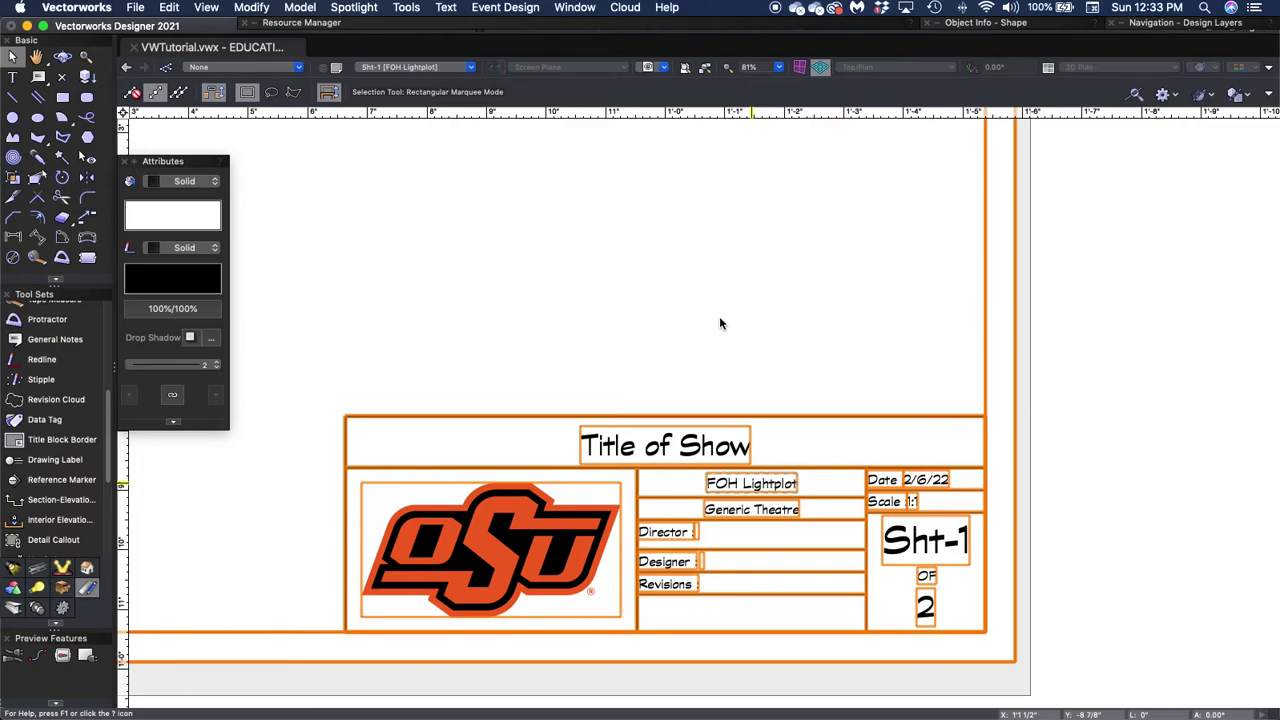
double_click(723, 319)
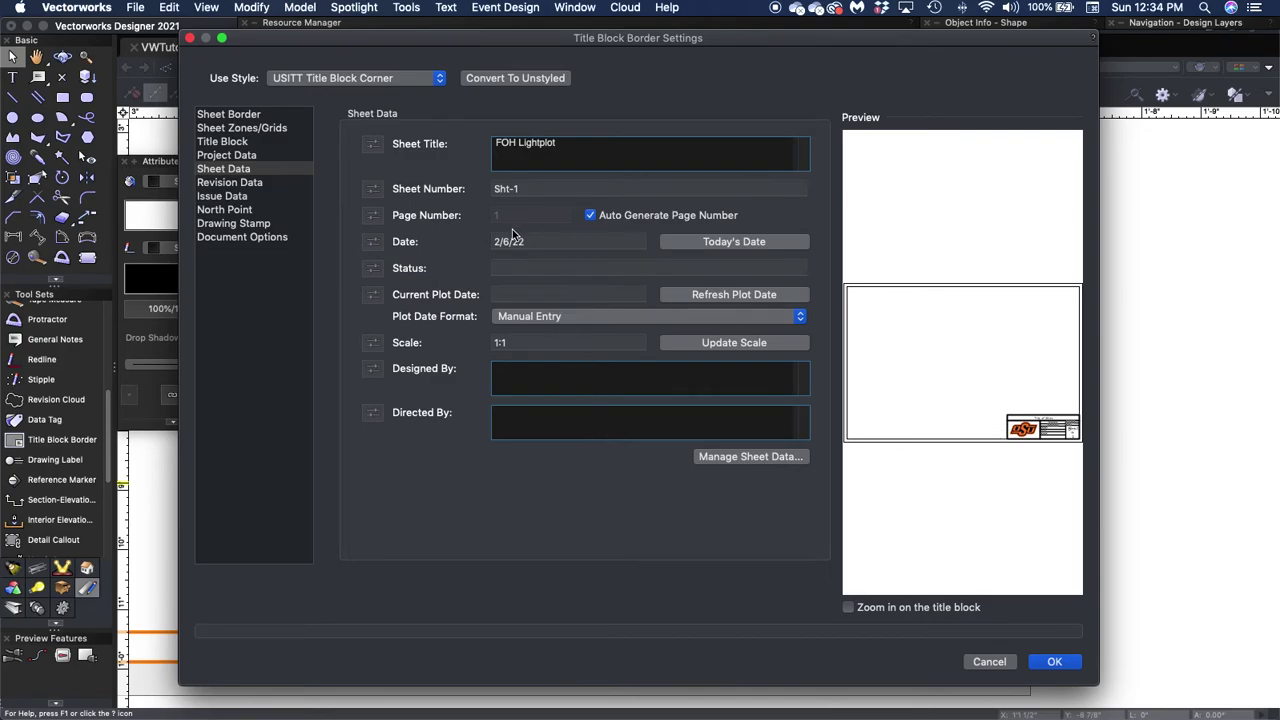
left_click(520, 342)
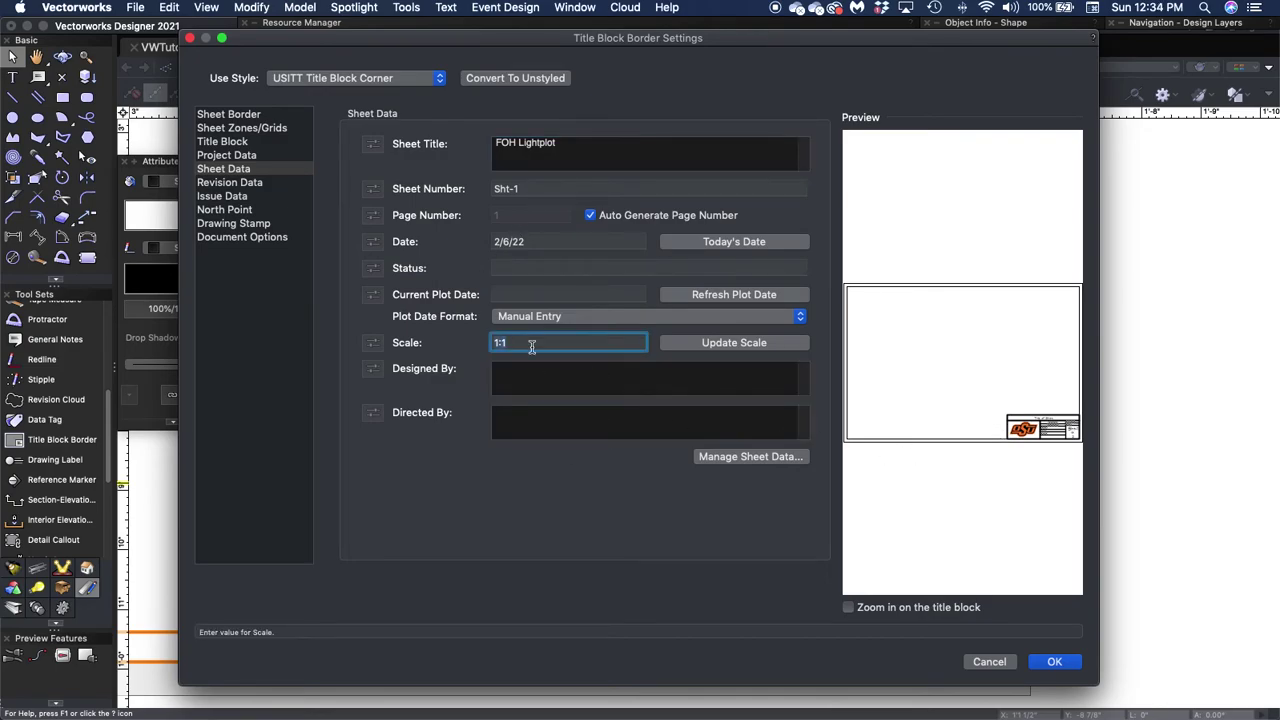
type("1/2\"=1'-0")
left_click_drag(524, 188, 483, 188)
type("1")
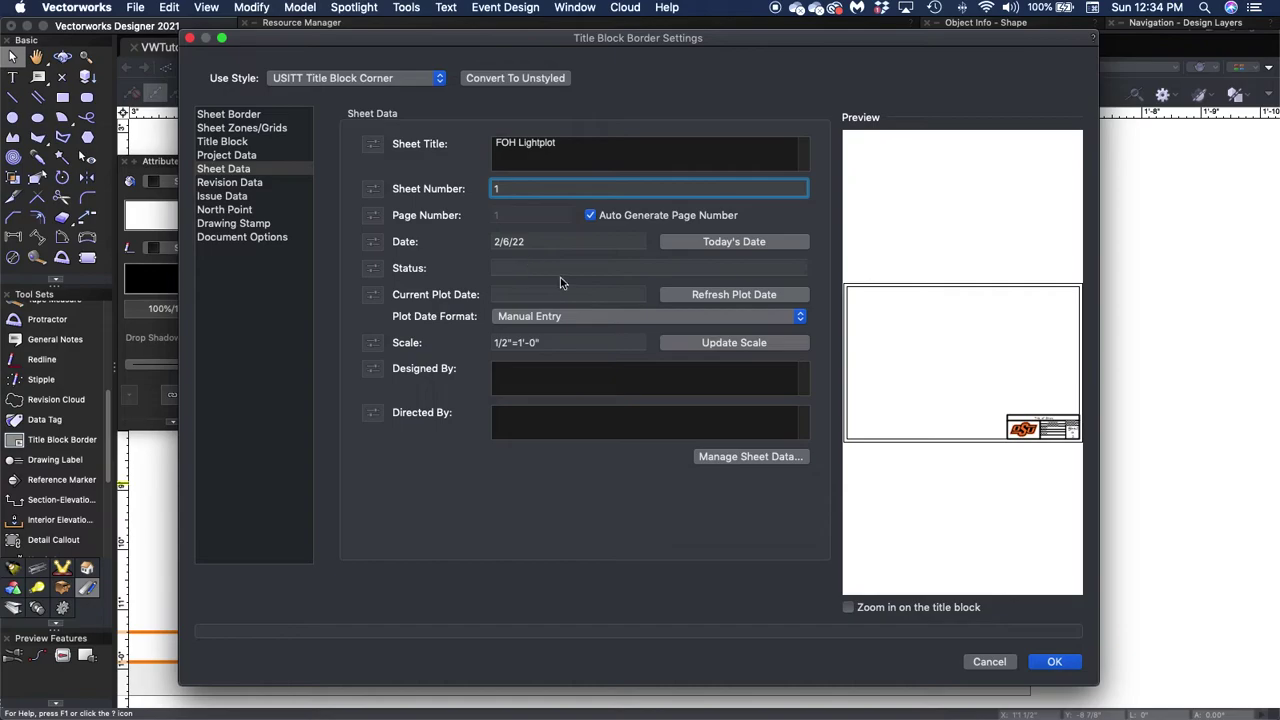
Enter the designer's and director's names, enable Zoom in on the title block, and confirm.
left_click(521, 380)
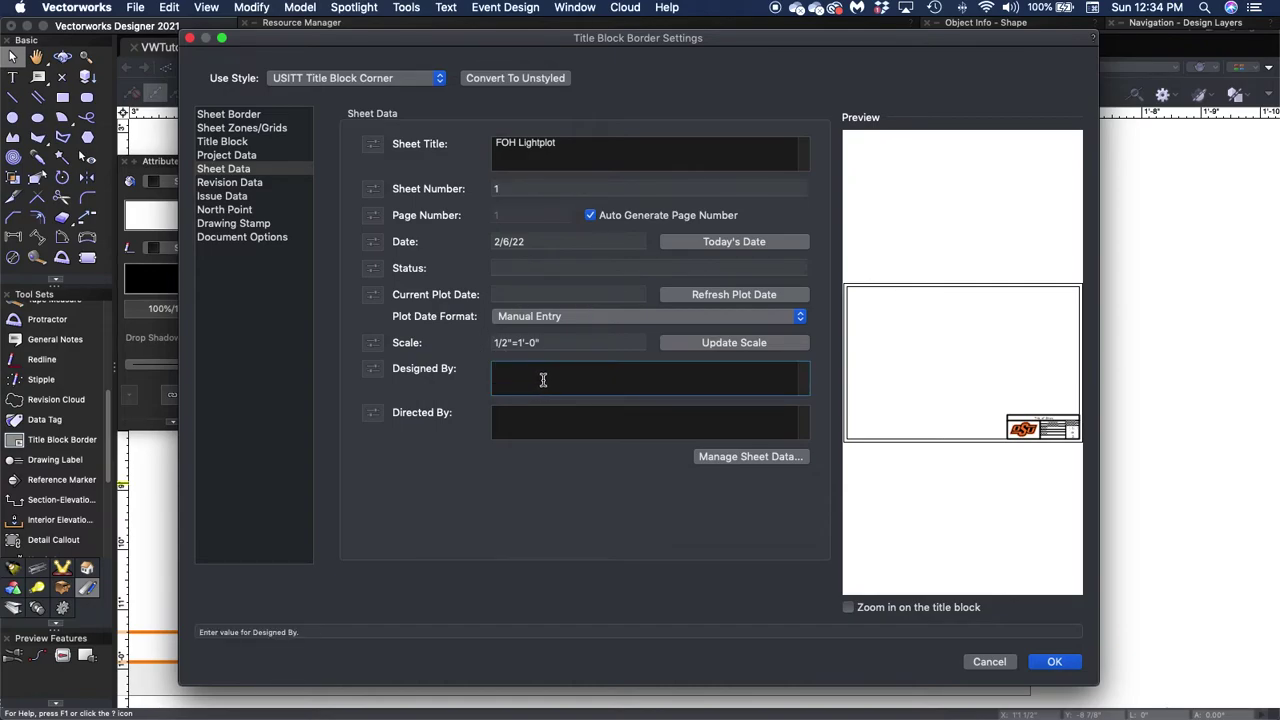
type("Travis C. Richardson")
left_click(536, 422)
left_click(538, 429)
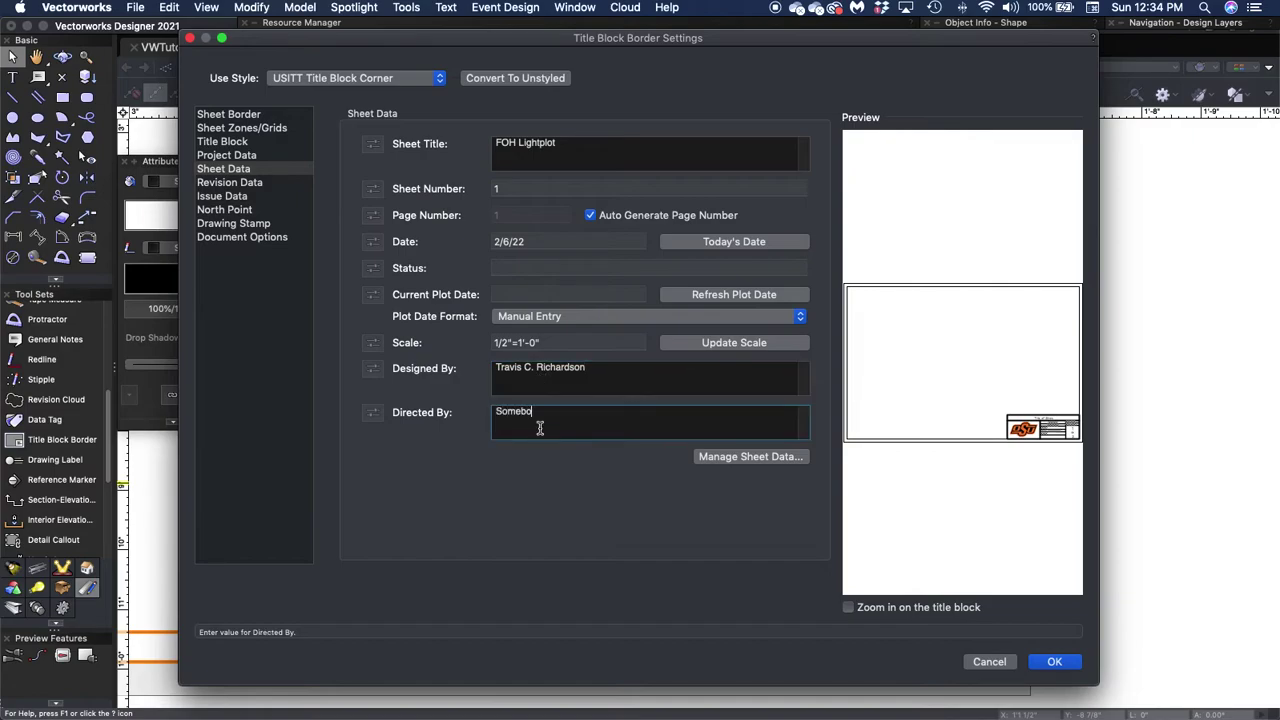
type("Somebody Creative")
left_click(876, 608)
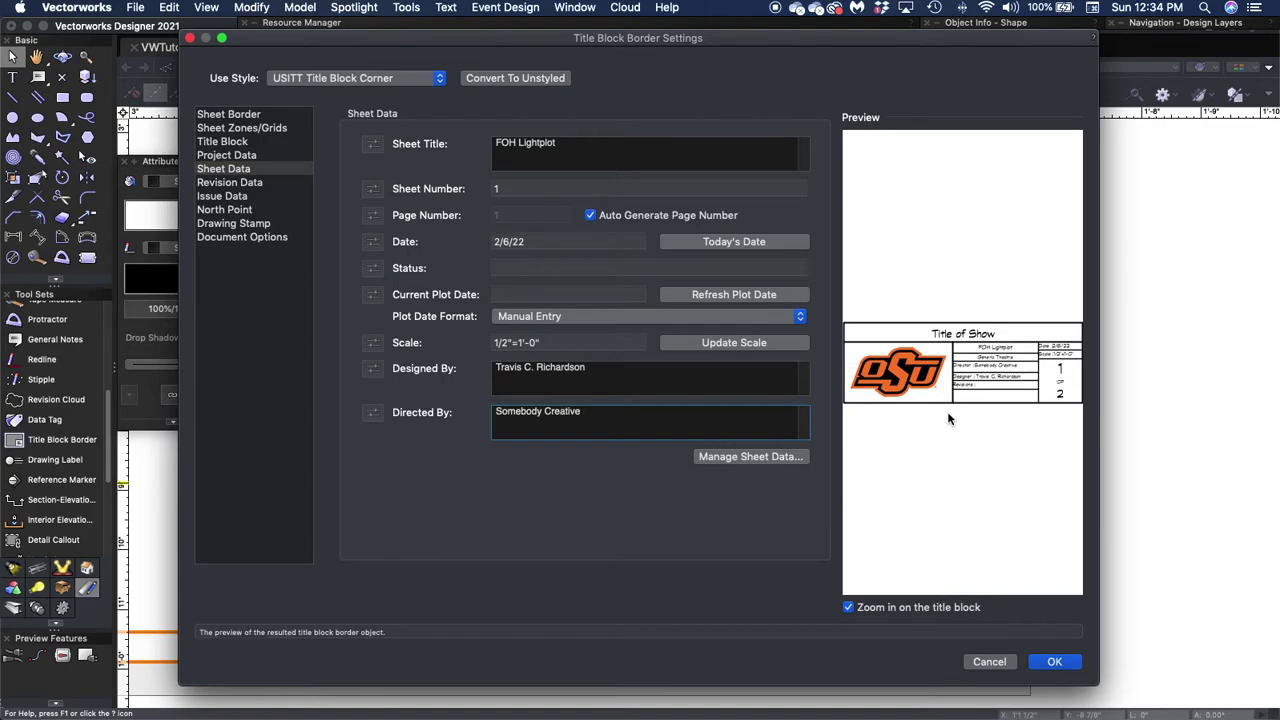
left_click(1054, 662)
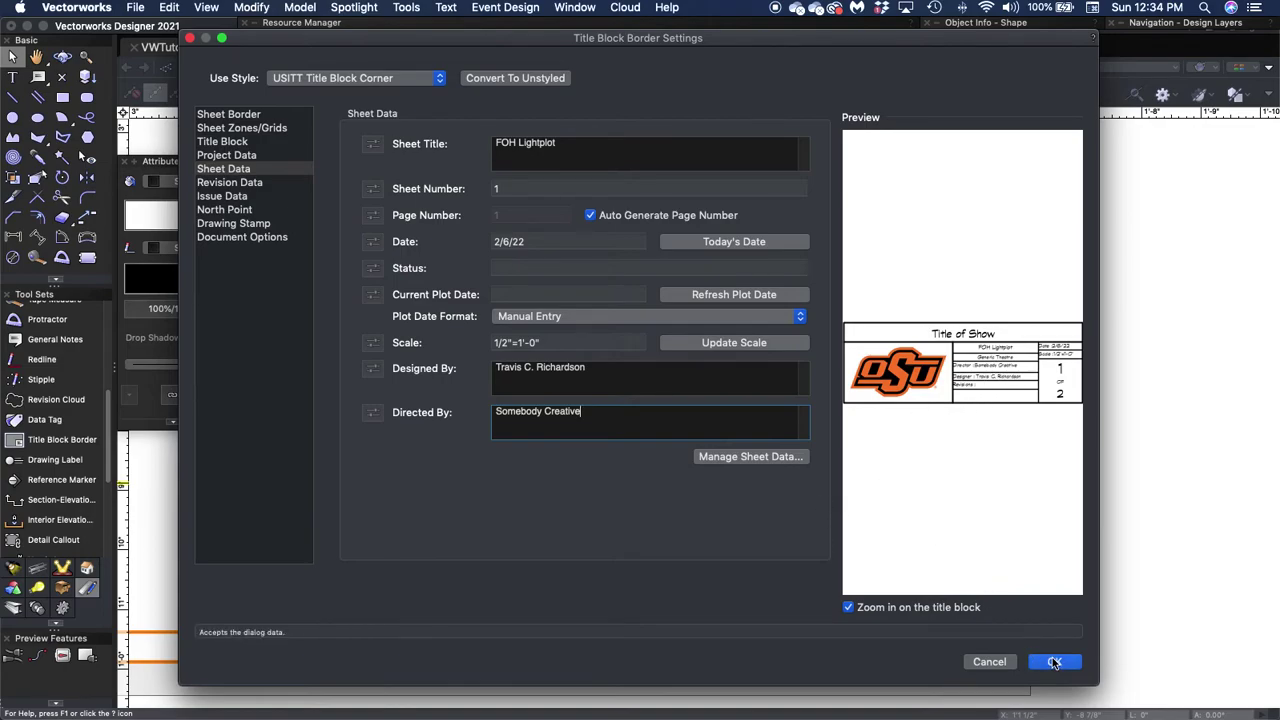
left_click(1054, 662)
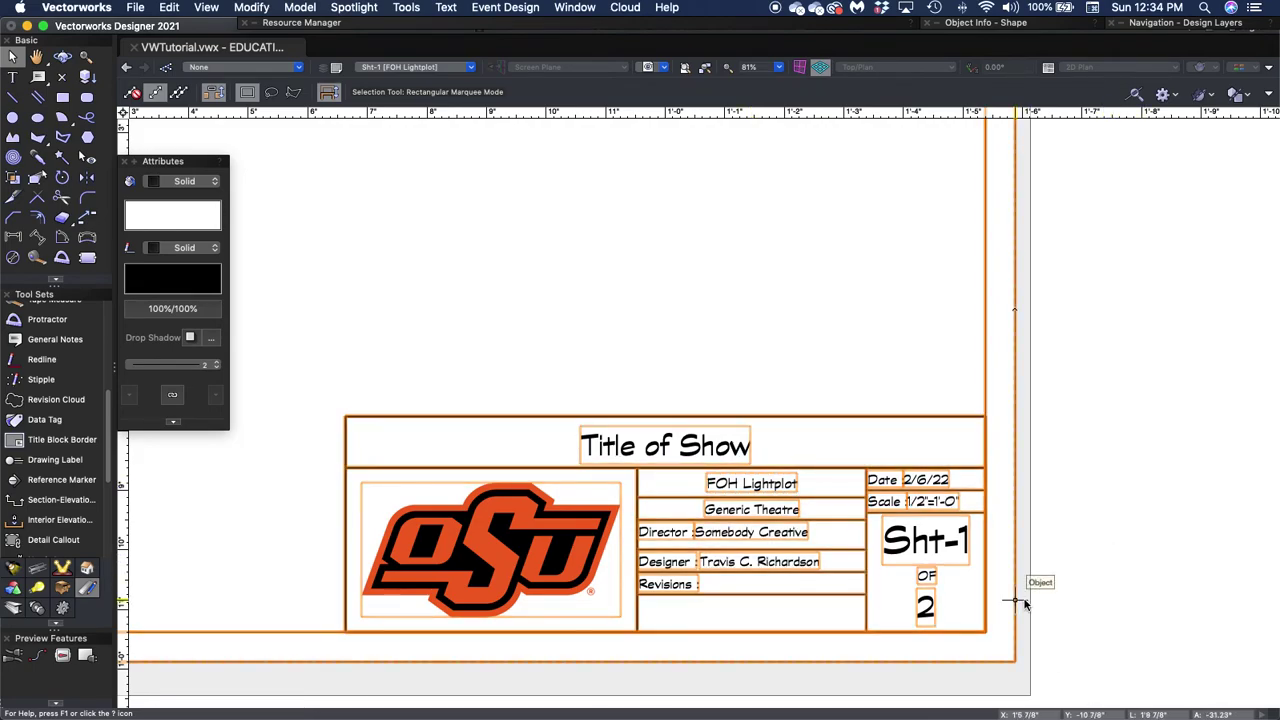
Retype the Sht-1 title block's Sheet Number as 1 and apply the sheet data.
double_click(928, 540)
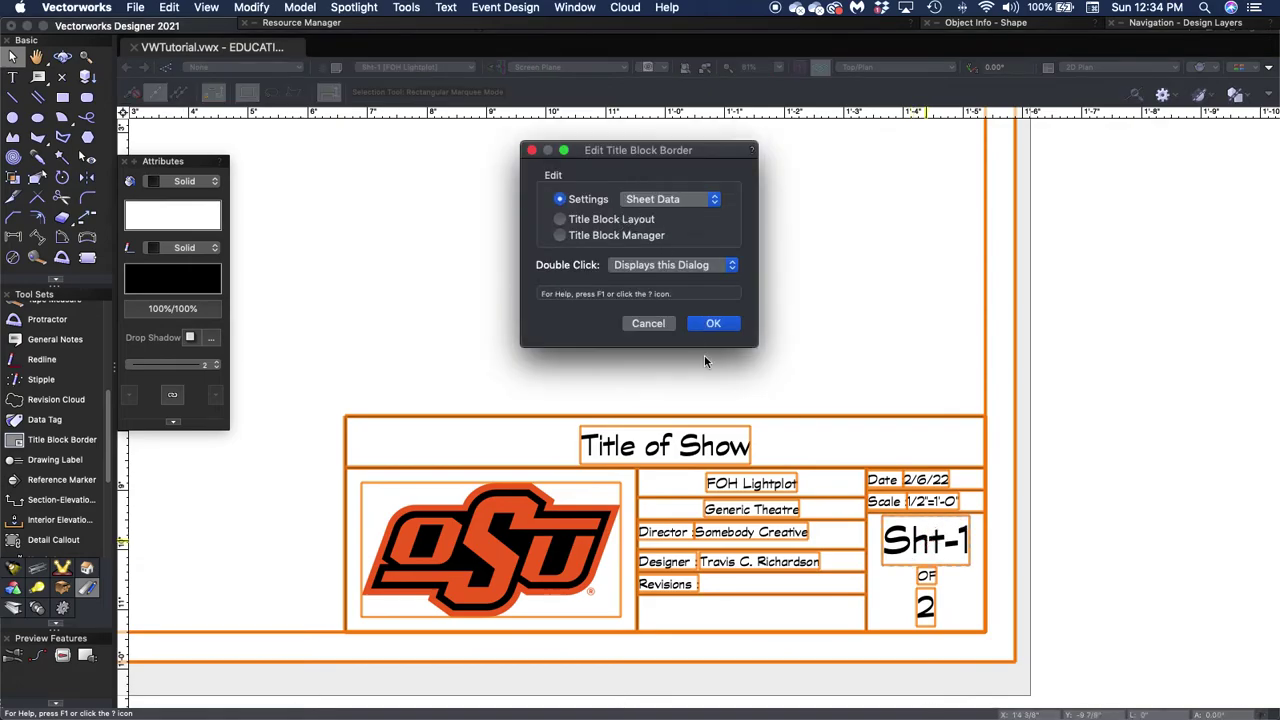
left_click(713, 323)
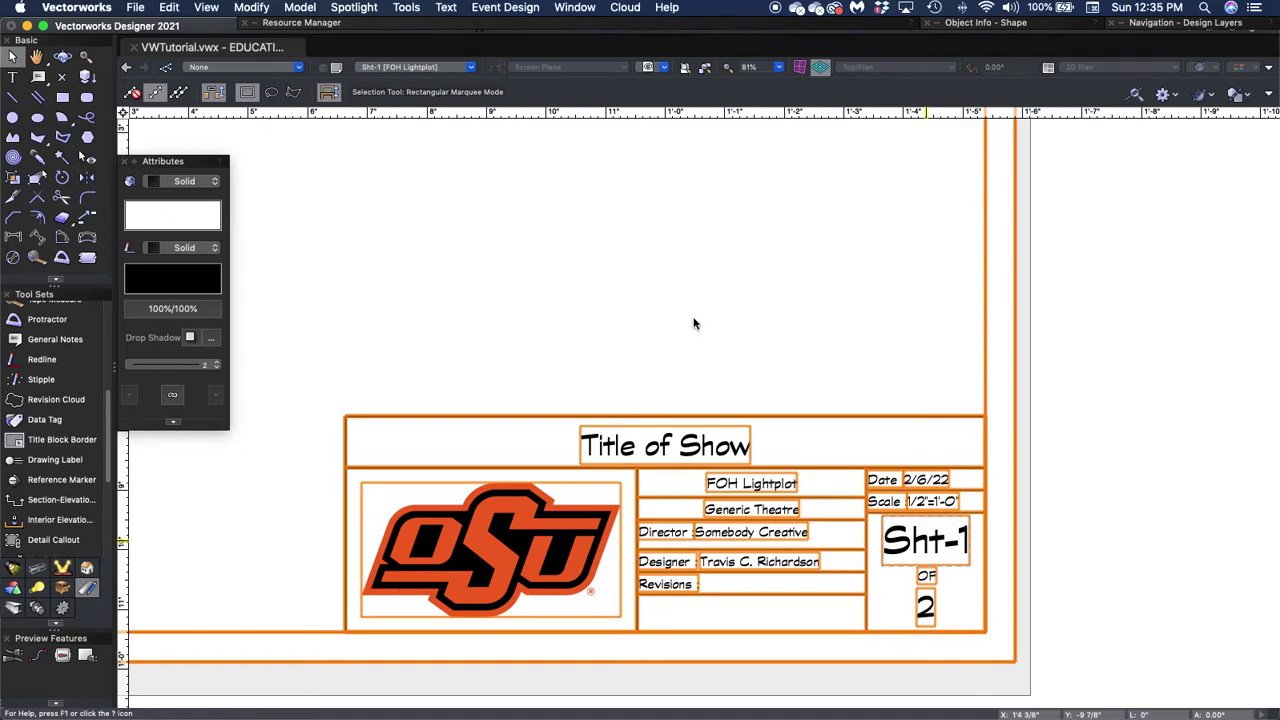
double_click(619, 269)
left_click(532, 189)
type("1")
key("Tab")
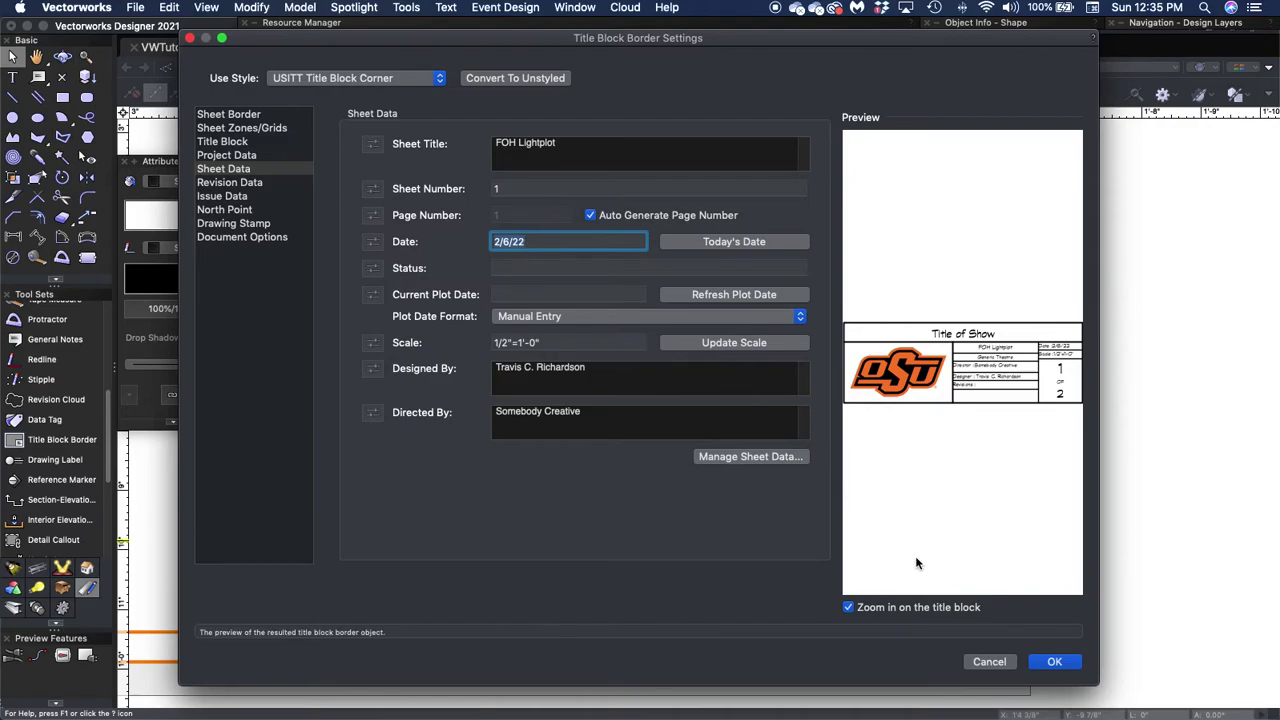
left_click(1053, 662)
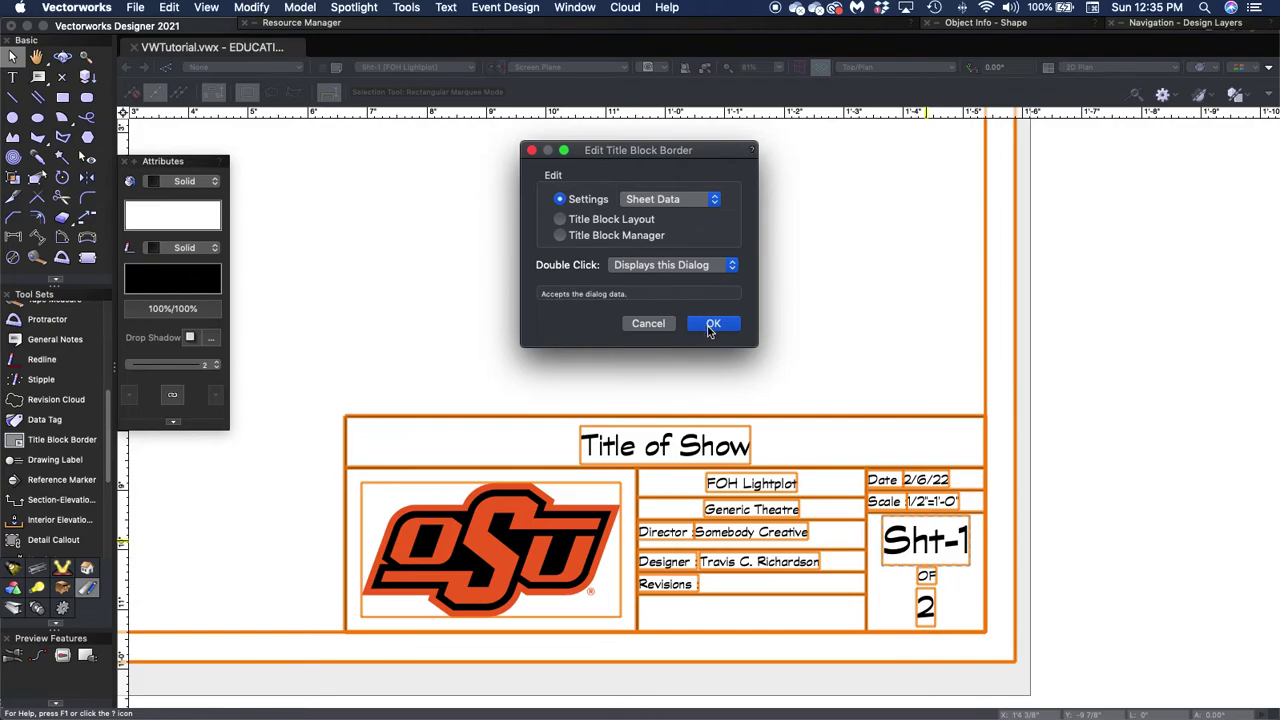
left_click(712, 322)
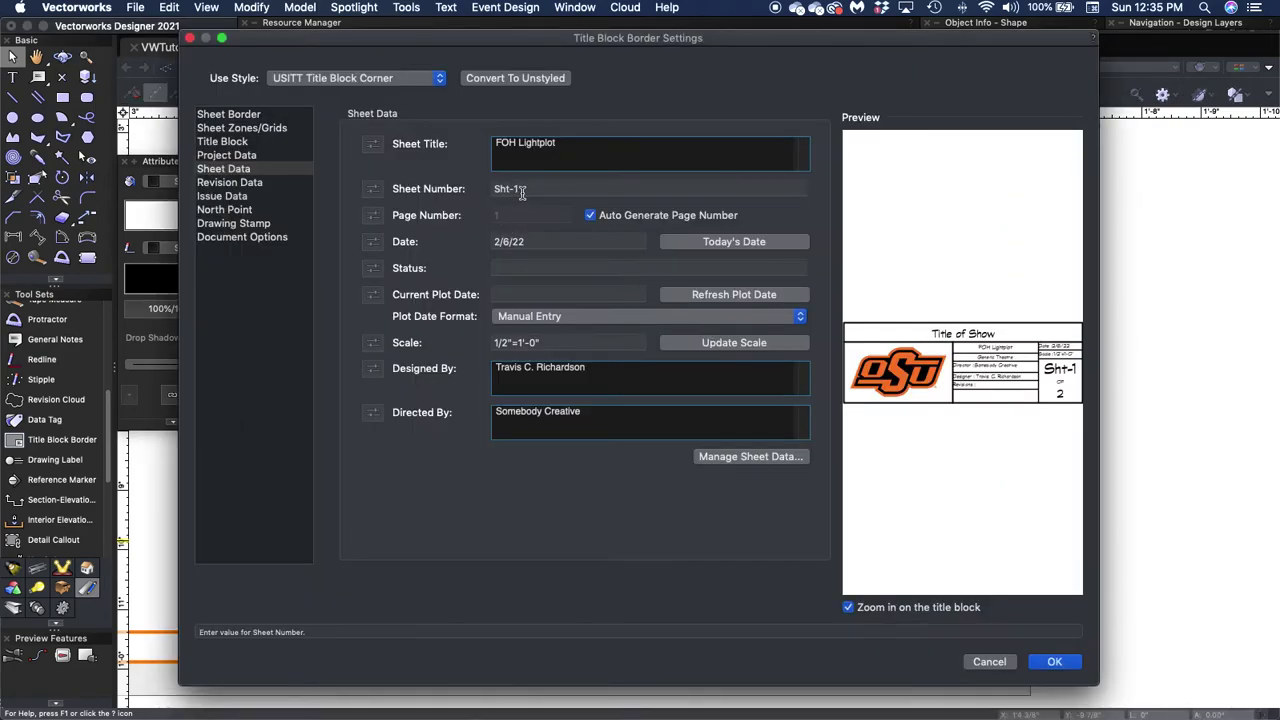
Turn off Auto Generate Page Number, set the sheet number to 1, and apply the sheet data.
left_click(590, 215)
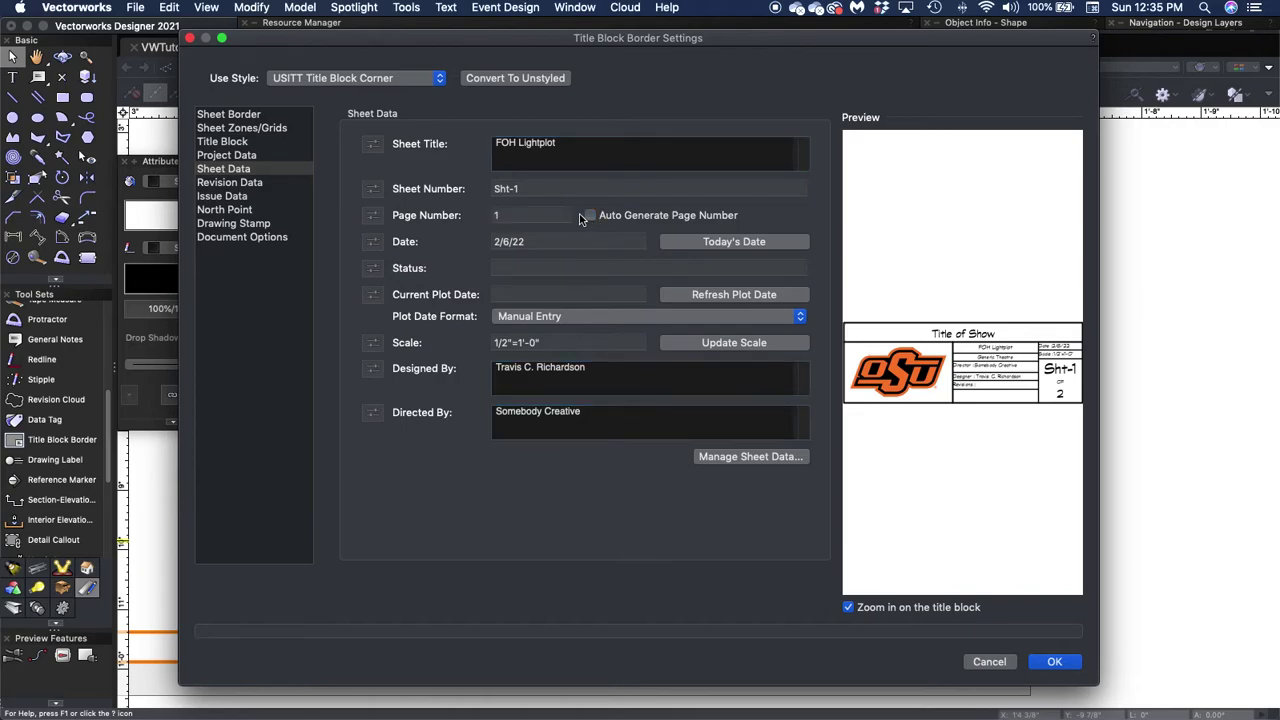
left_click_drag(551, 188, 495, 187)
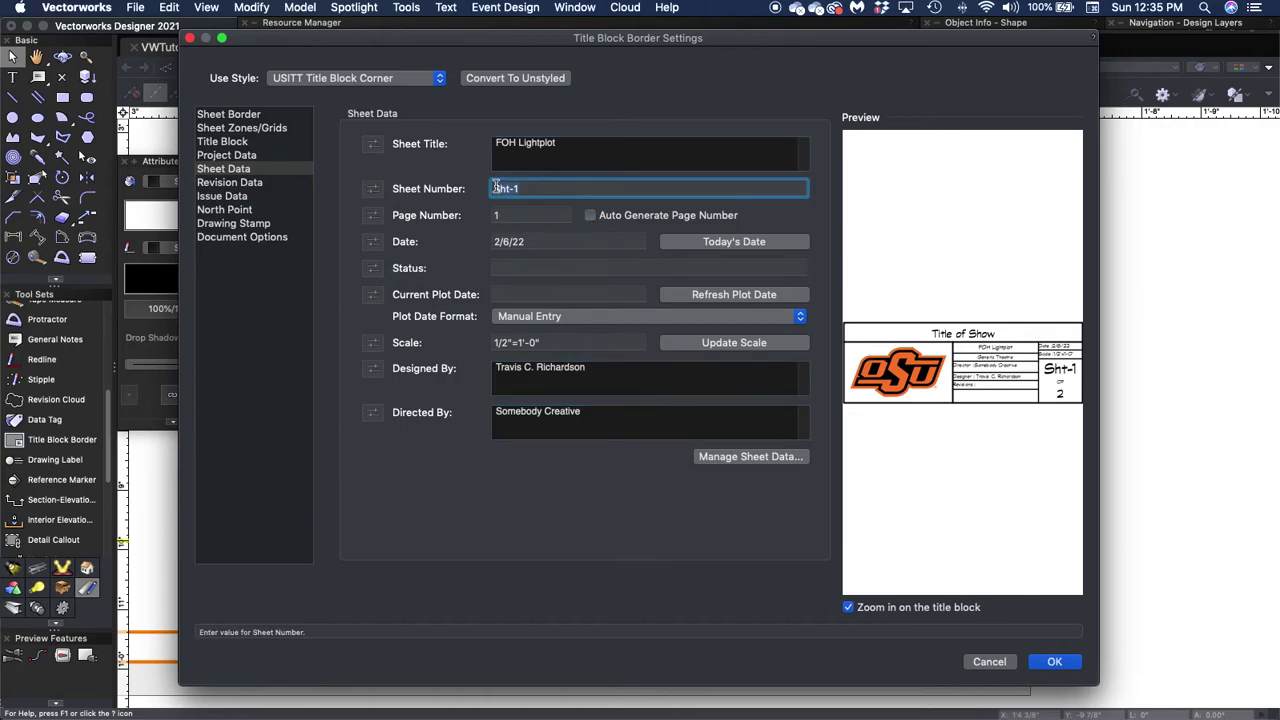
type("1")
left_click(522, 266)
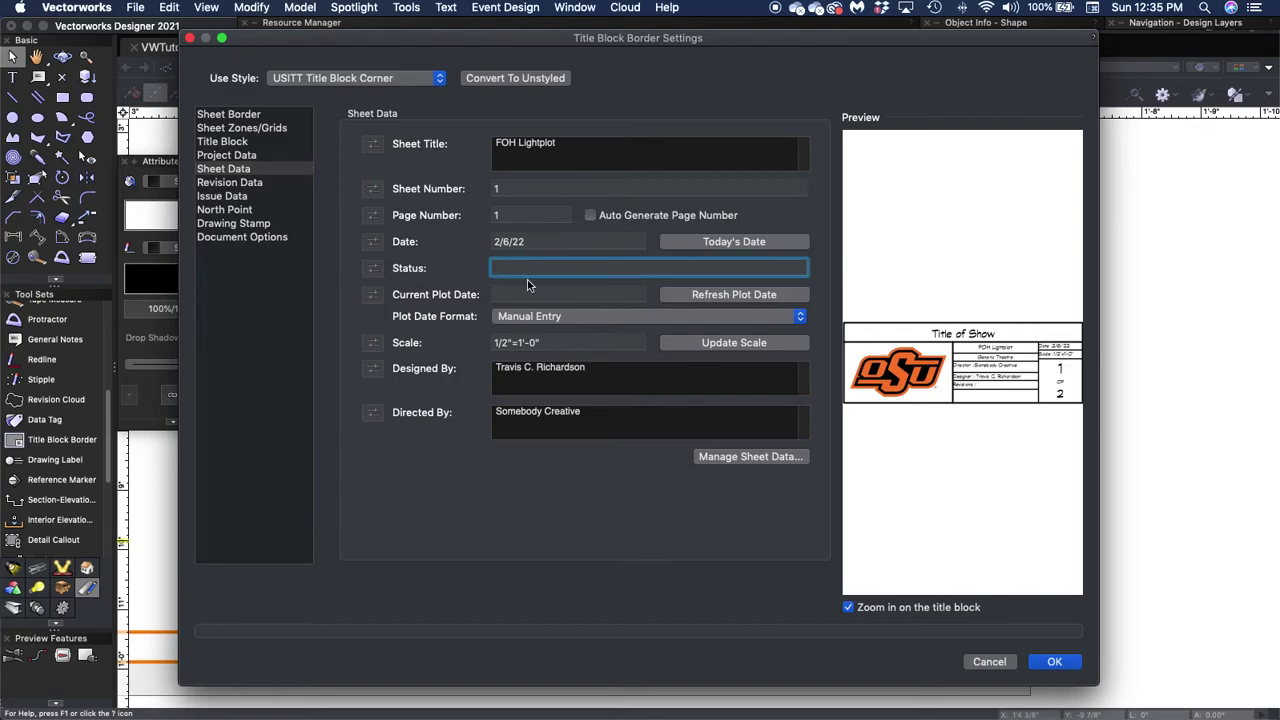
left_click(563, 340)
left_click(603, 367)
left_click(660, 418)
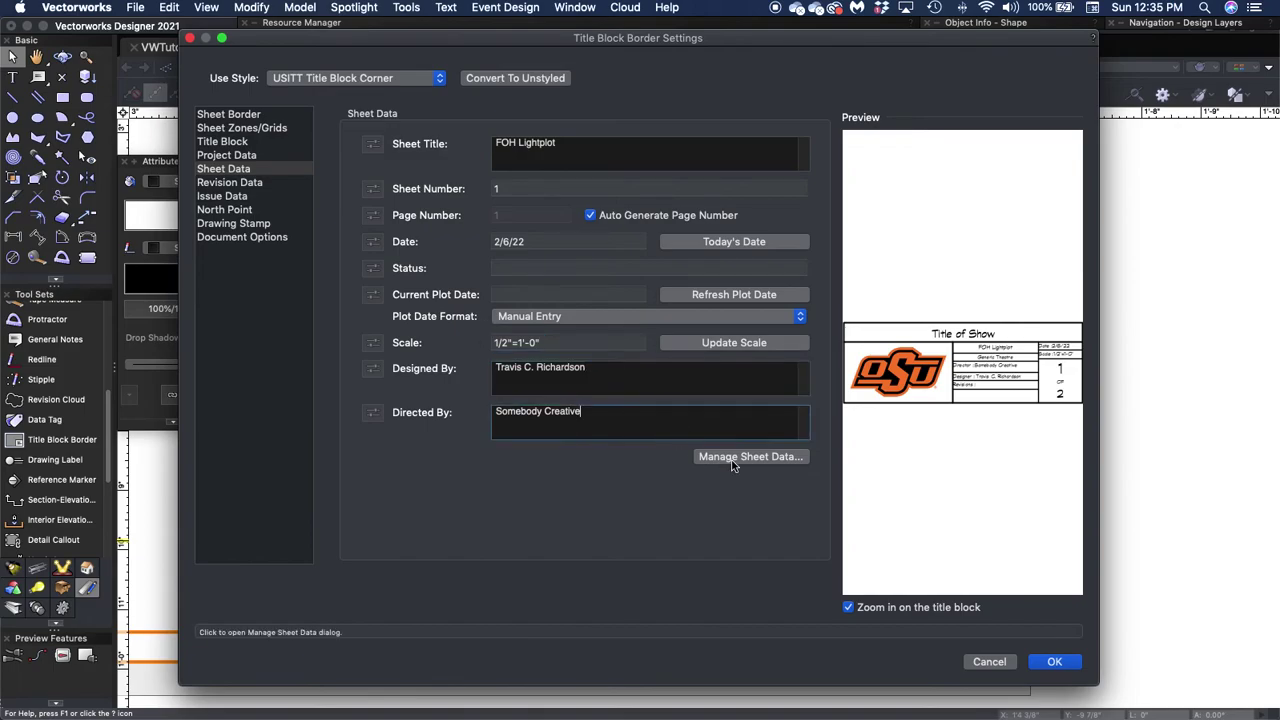
left_click(737, 456)
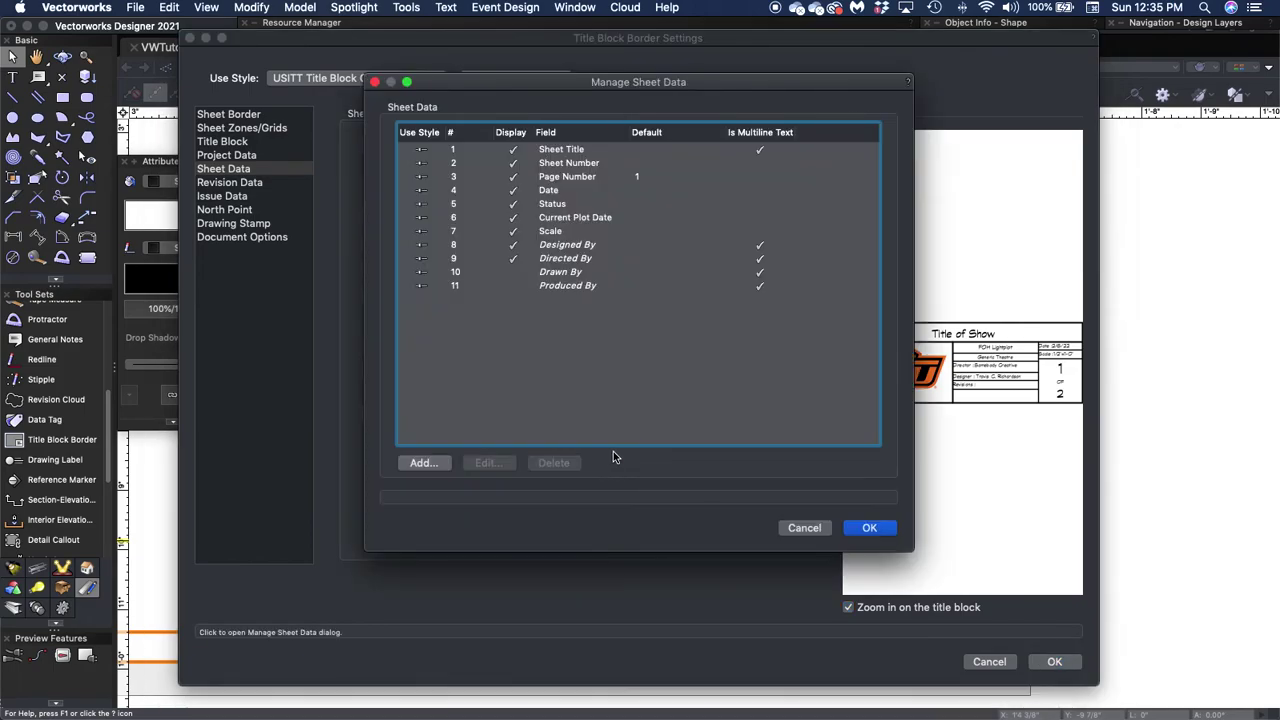
left_click(804, 527)
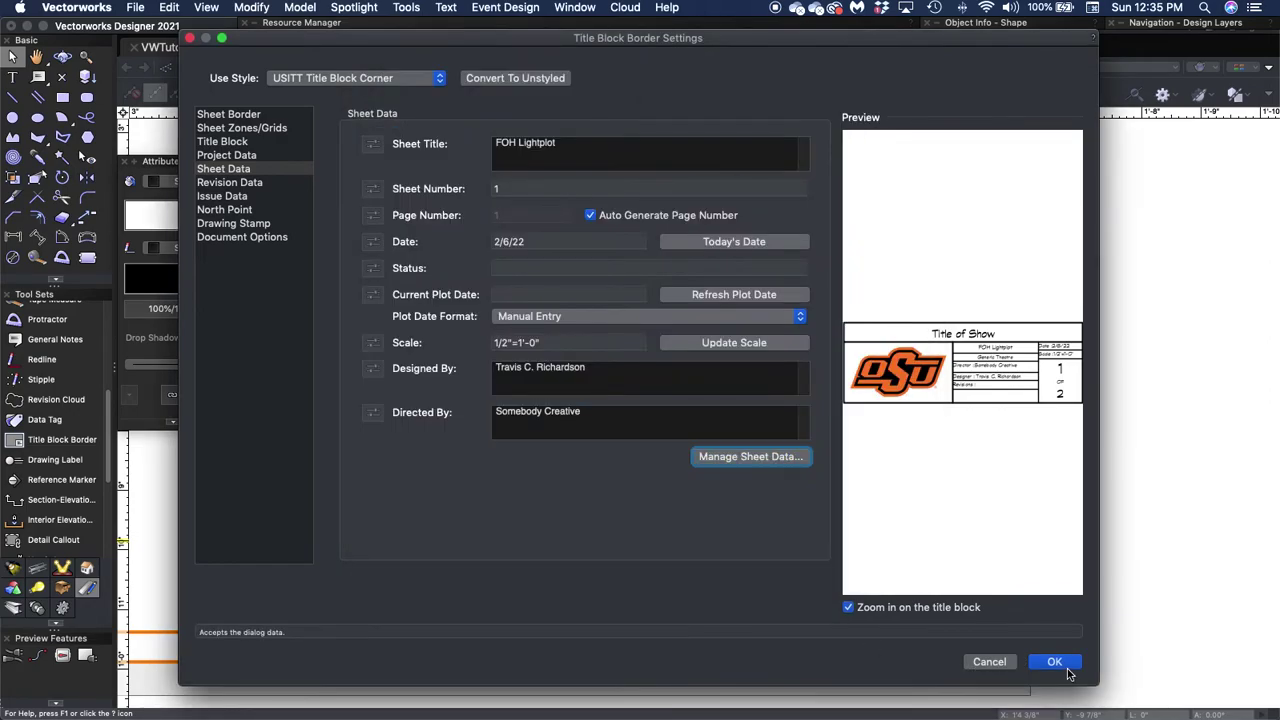
left_click(1063, 668)
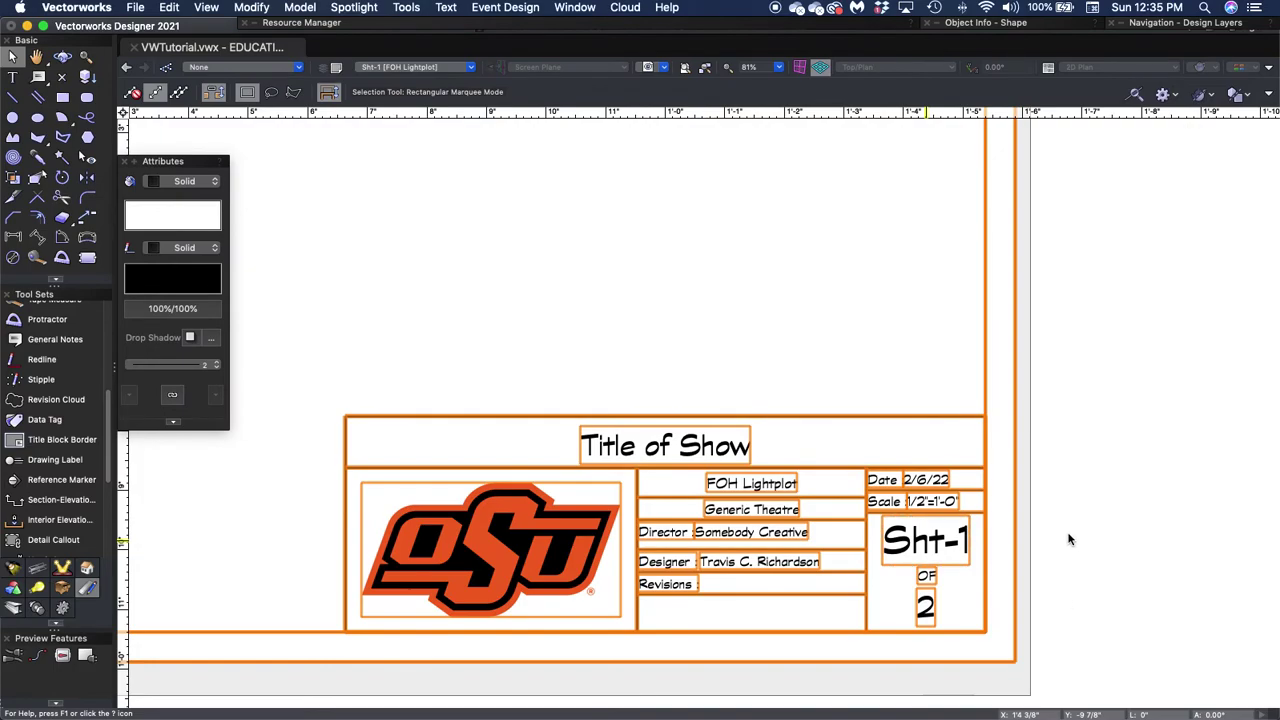
Switch to the 1 [Overhead Lightplot] sheet and zoom in on its title block.
scroll(1068, 538, "down", 5)
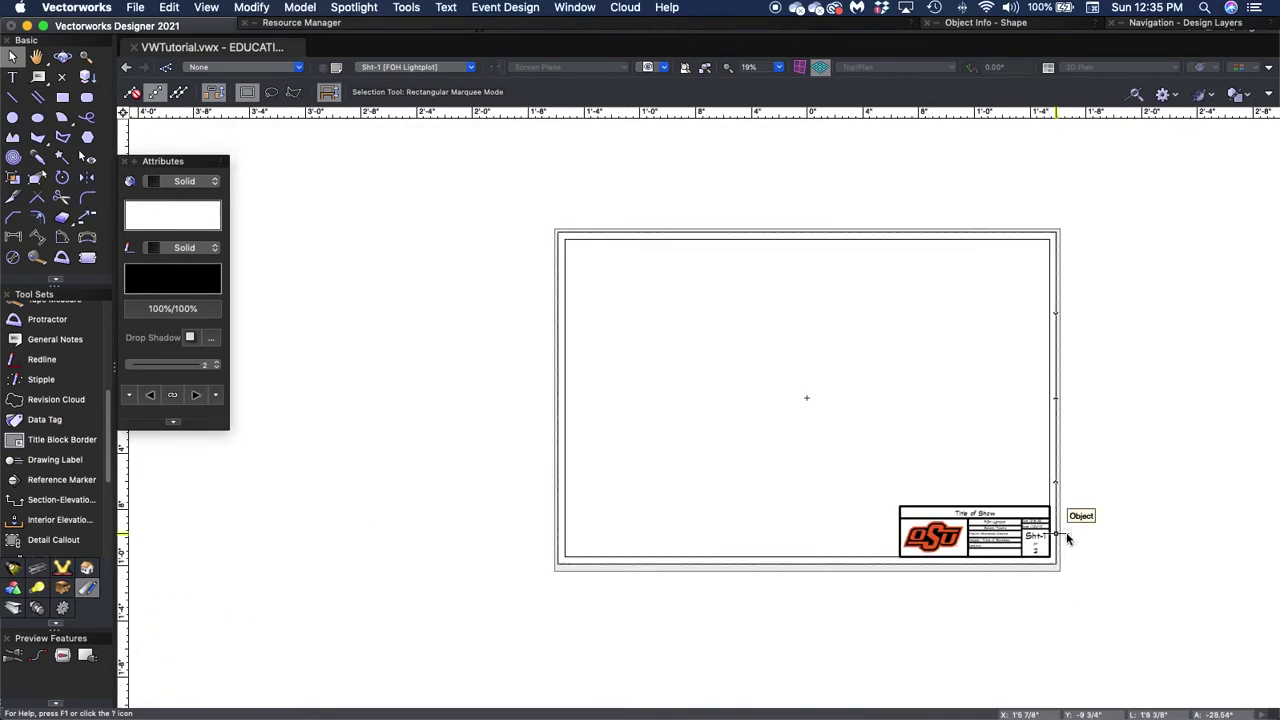
left_click(427, 66)
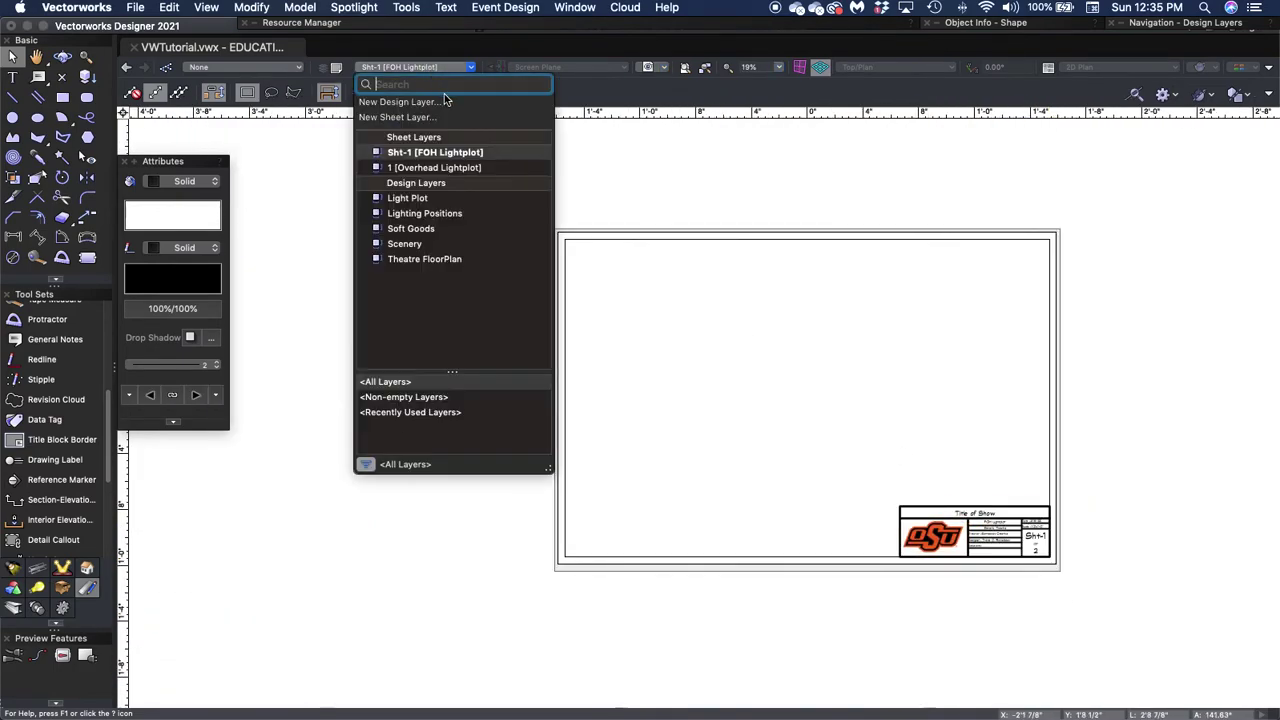
left_click(434, 168)
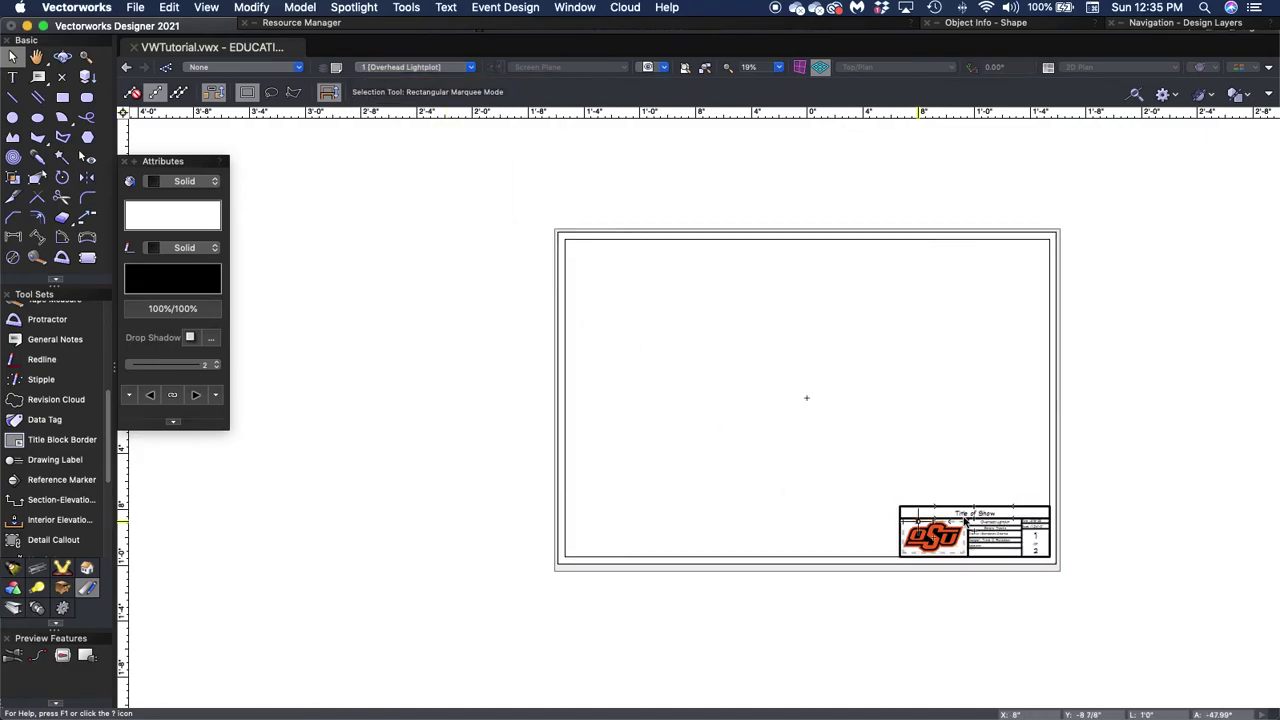
scroll(1030, 545, "up", 5)
Edit the Overhead Lightplot title block's sheet data, replacing the sheet number with 2.
scroll(1030, 545, "up", 1)
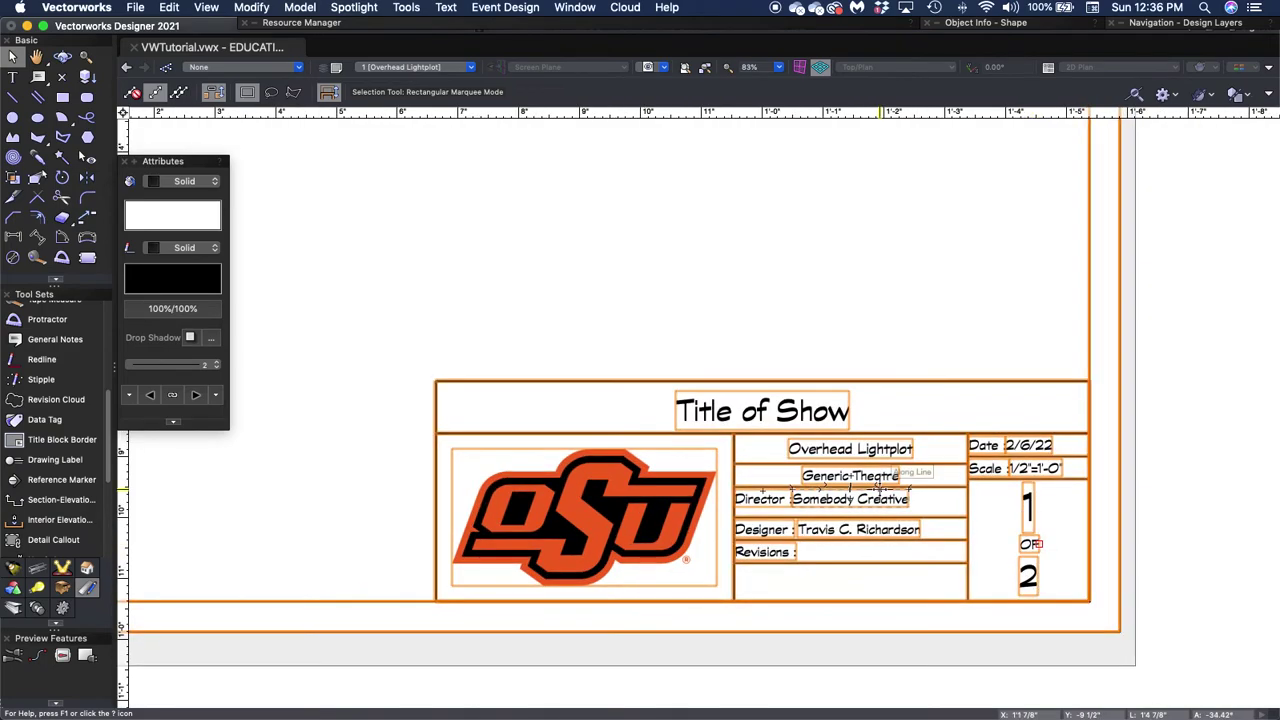
double_click(885, 500)
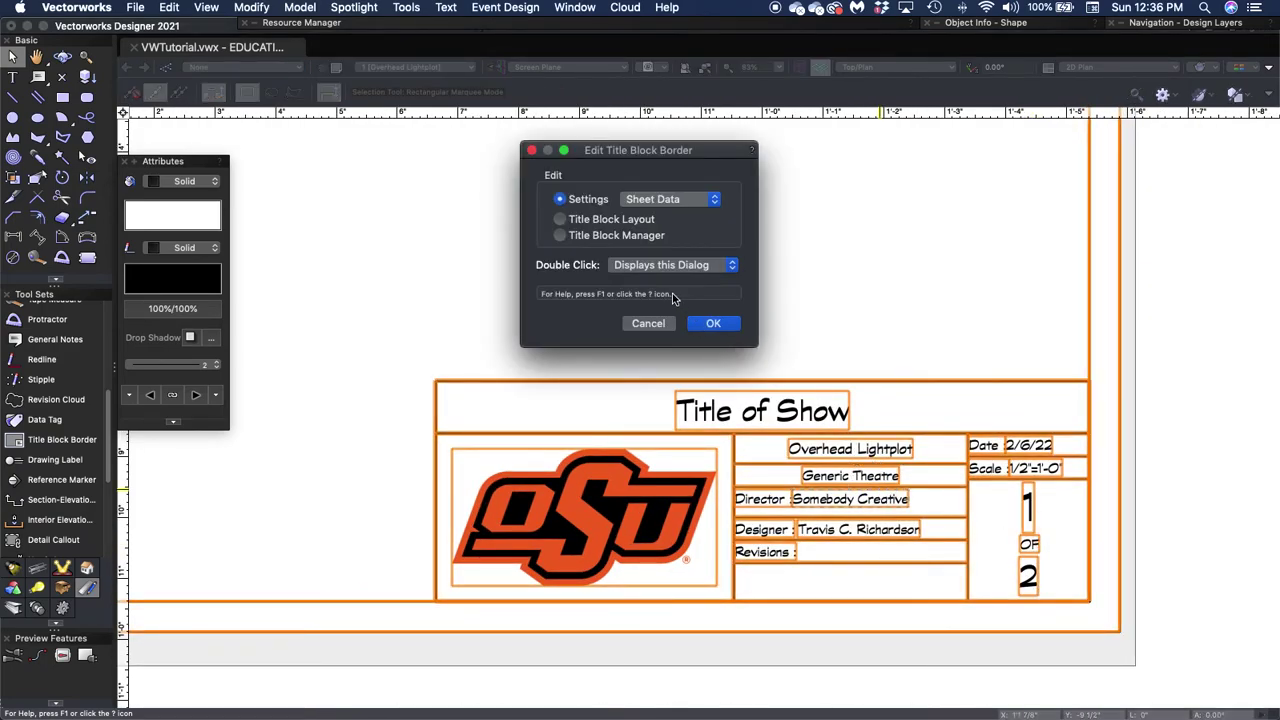
left_click(736, 326)
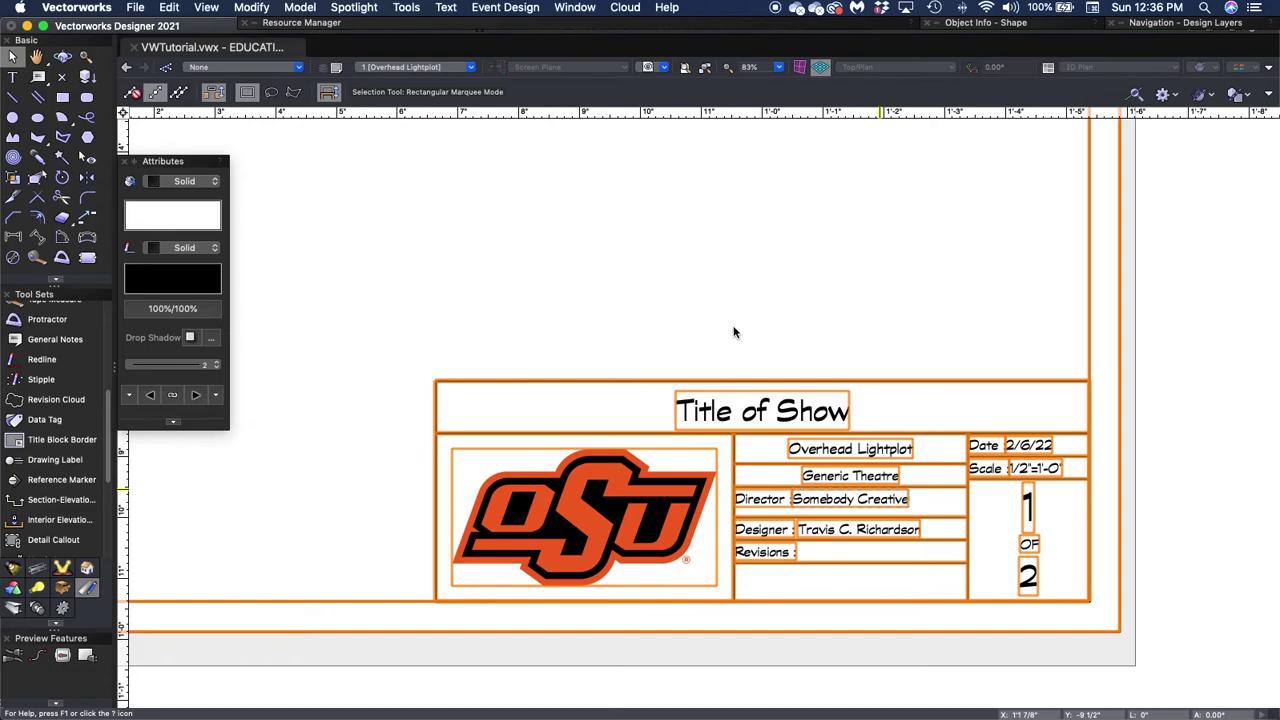
double_click(733, 332)
left_click(499, 189)
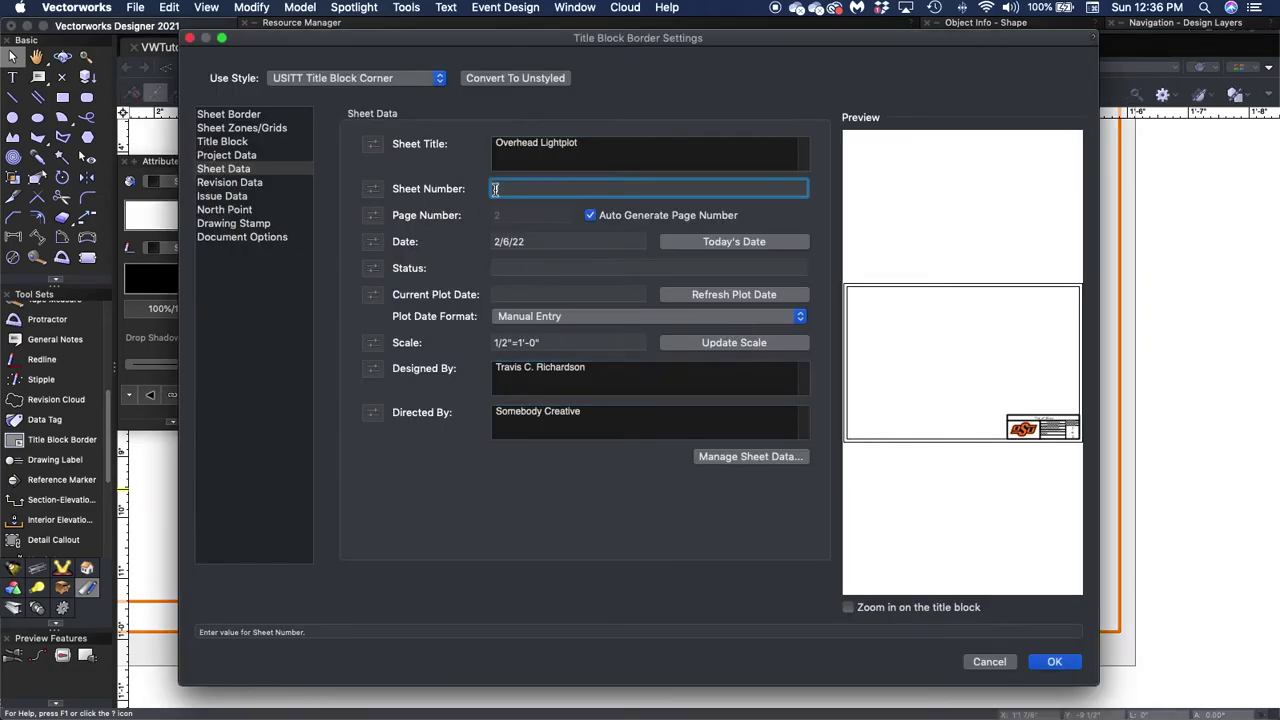
key("BackSpace")
type("2")
left_click(1050, 661)
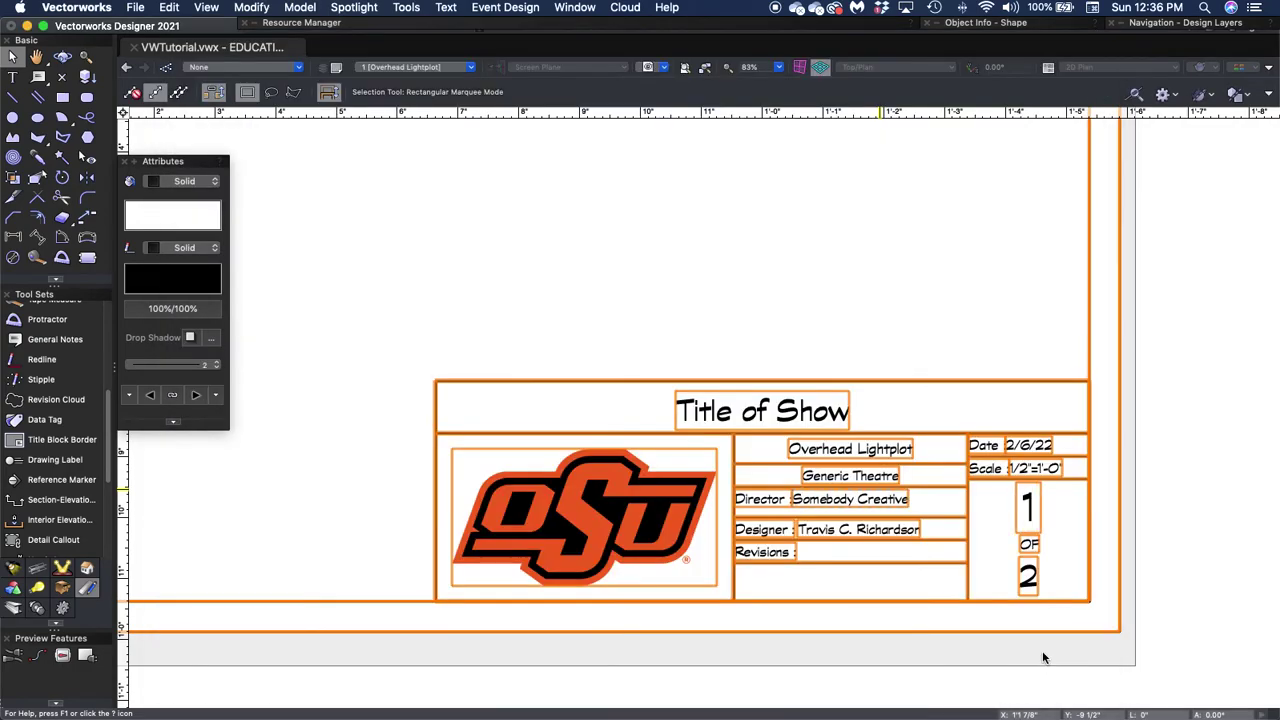
left_click(617, 263)
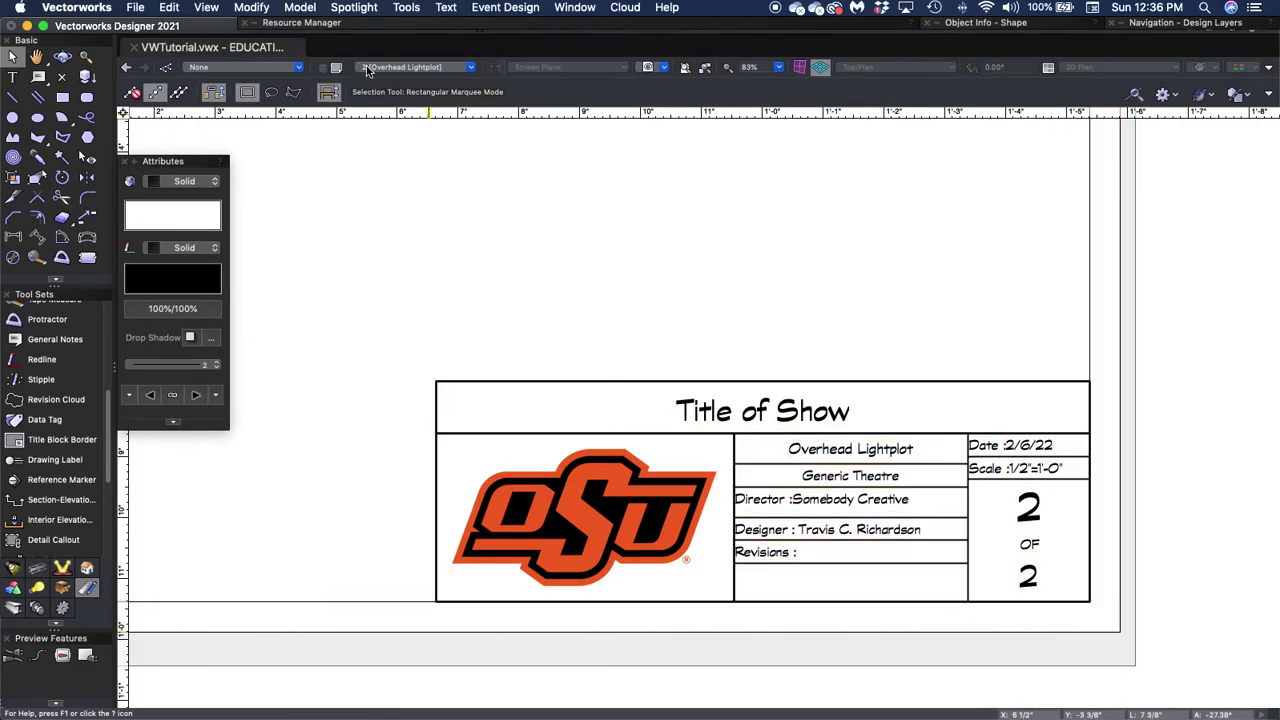
On the FOH Lightplot sheet, change the title block's sheet number from Sht-1 to 1.
left_click(368, 68)
left_click(400, 155)
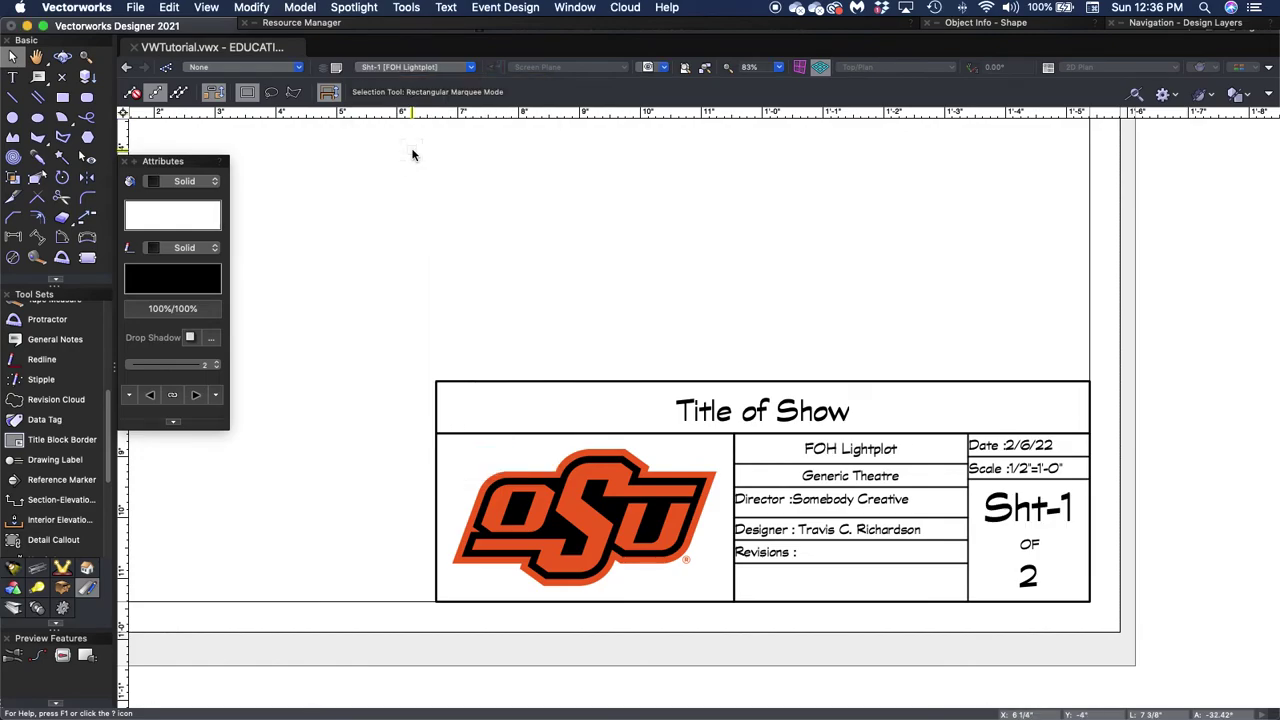
double_click(1052, 567)
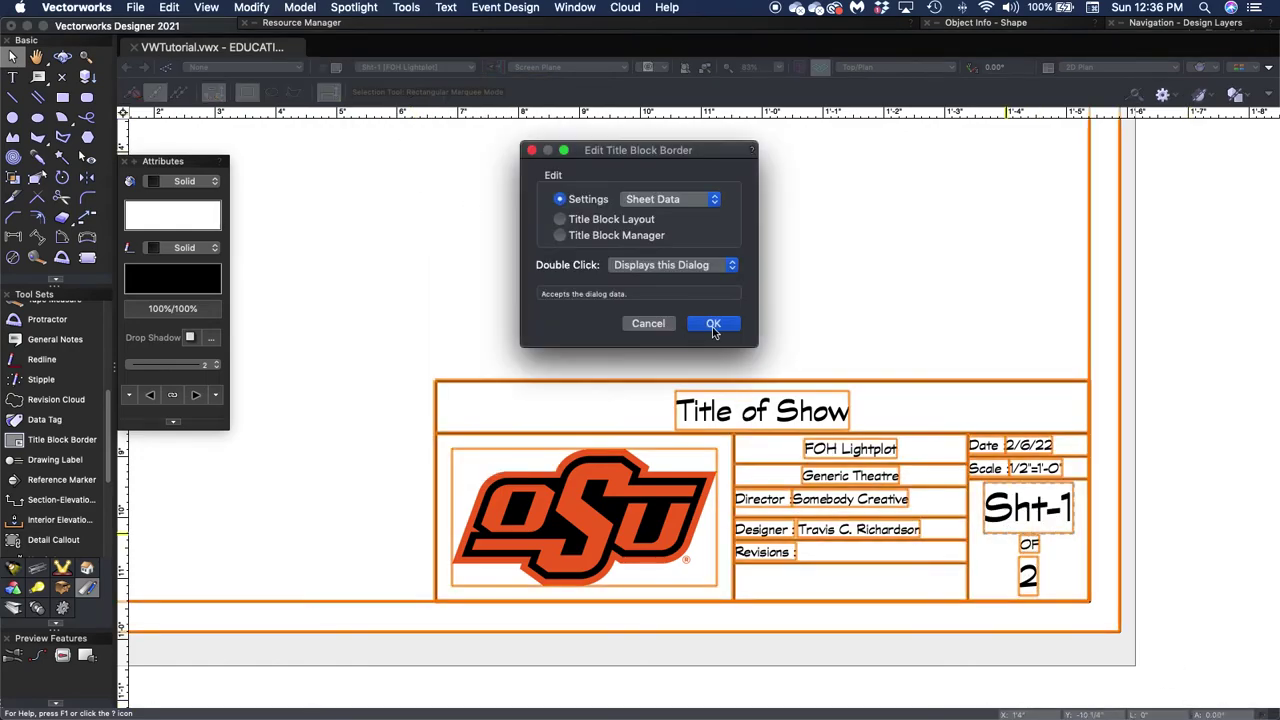
left_click(714, 323)
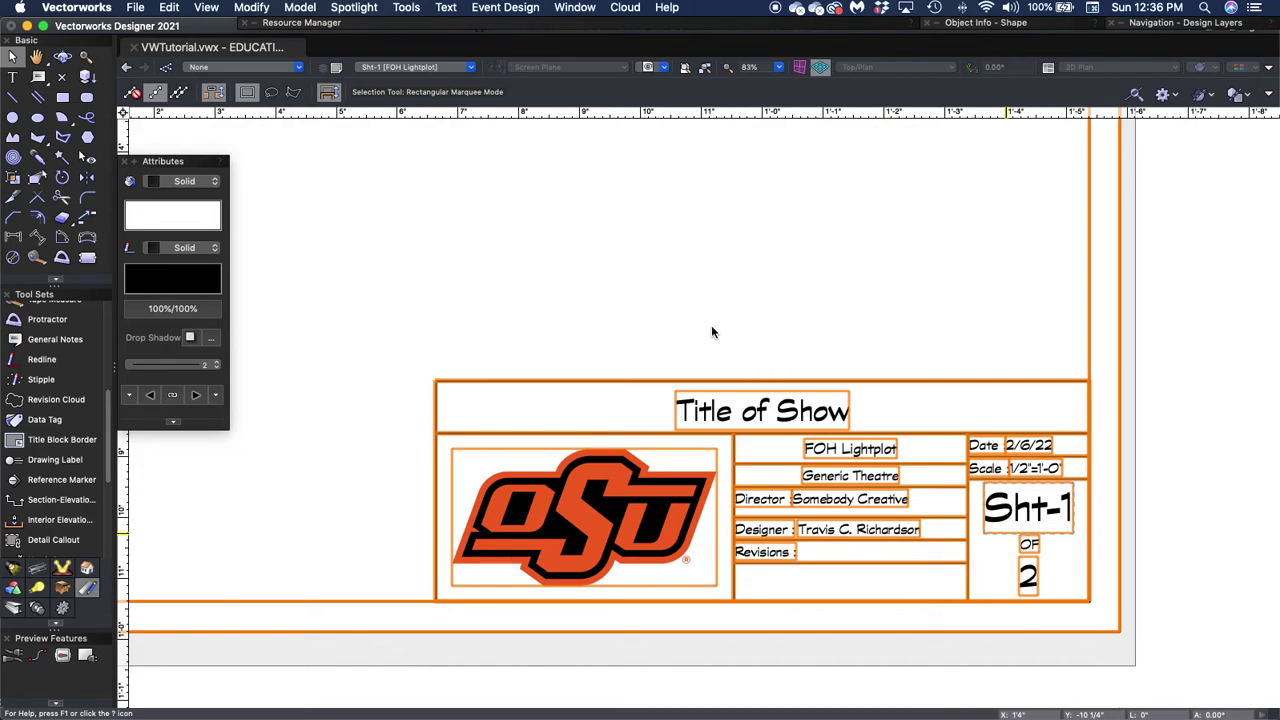
double_click(705, 324)
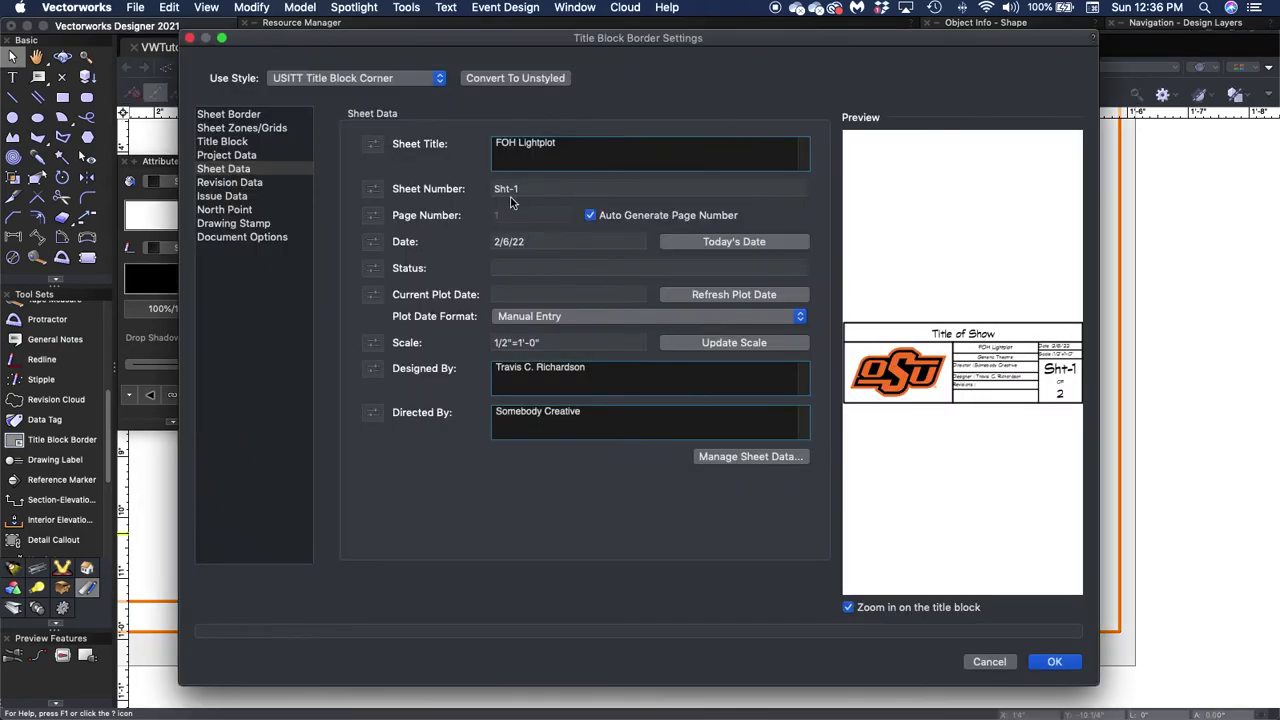
left_click(527, 190)
type("1")
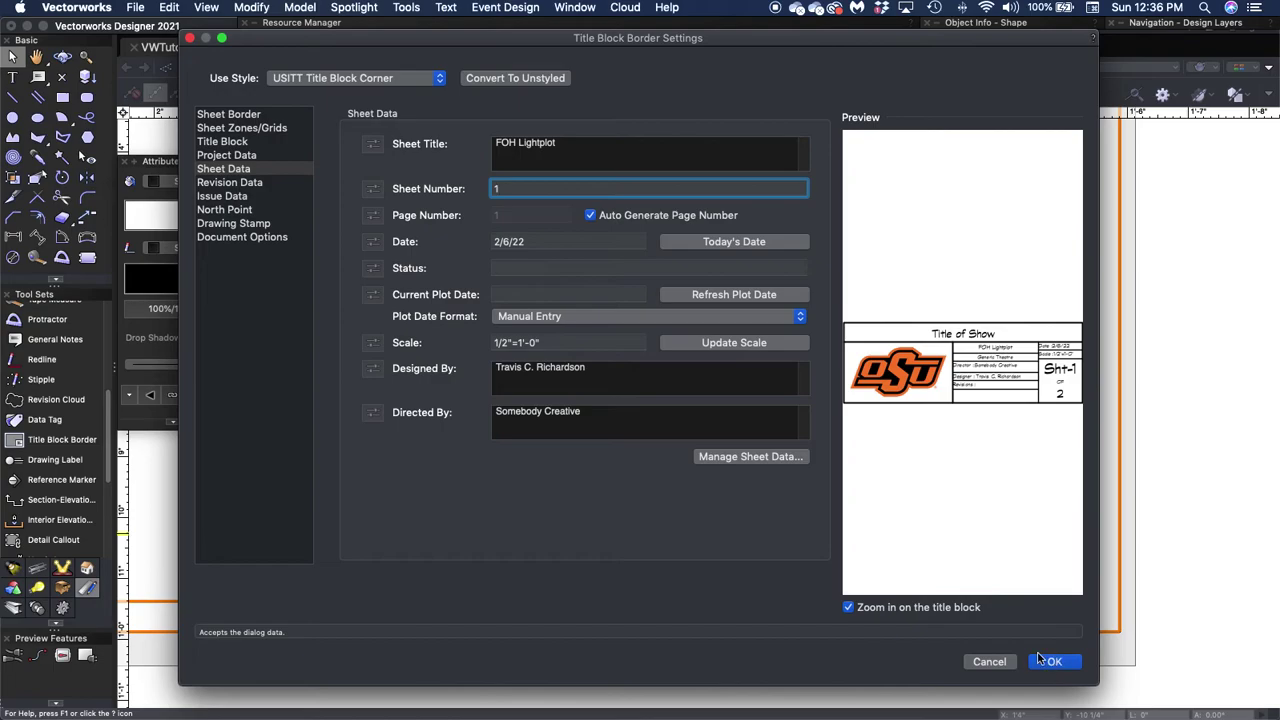
key("Tab")
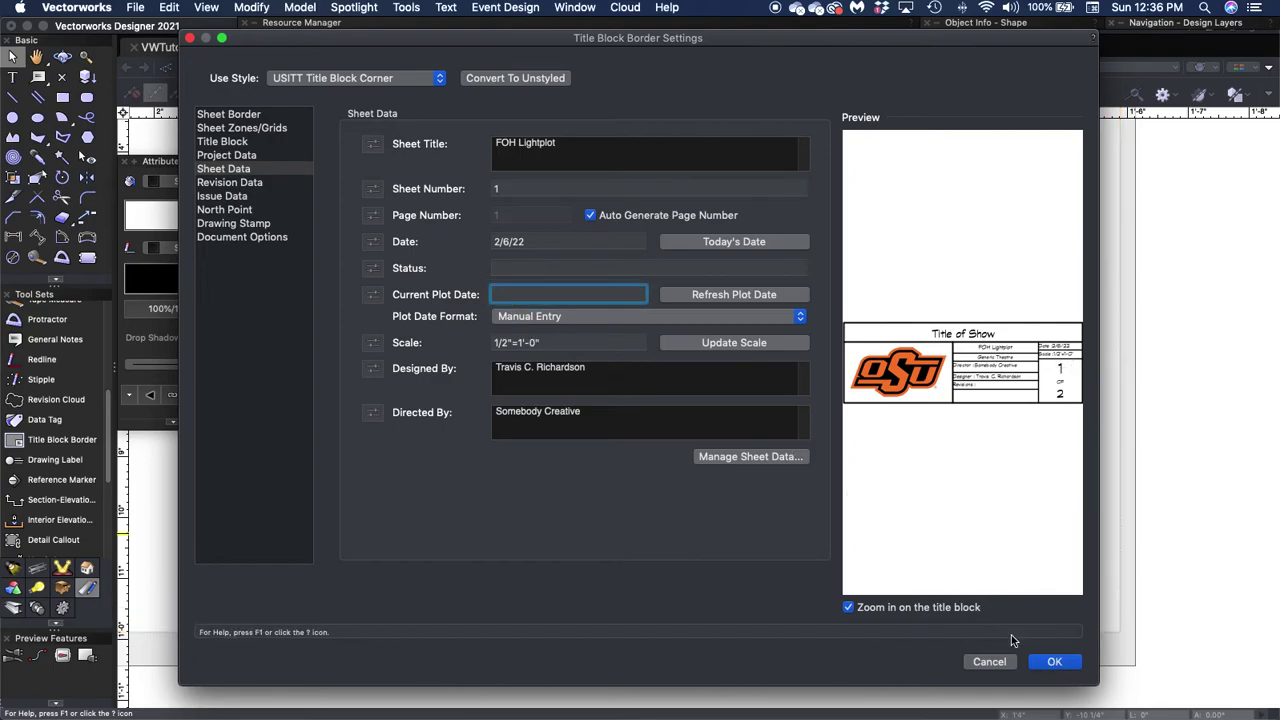
left_click(1054, 661)
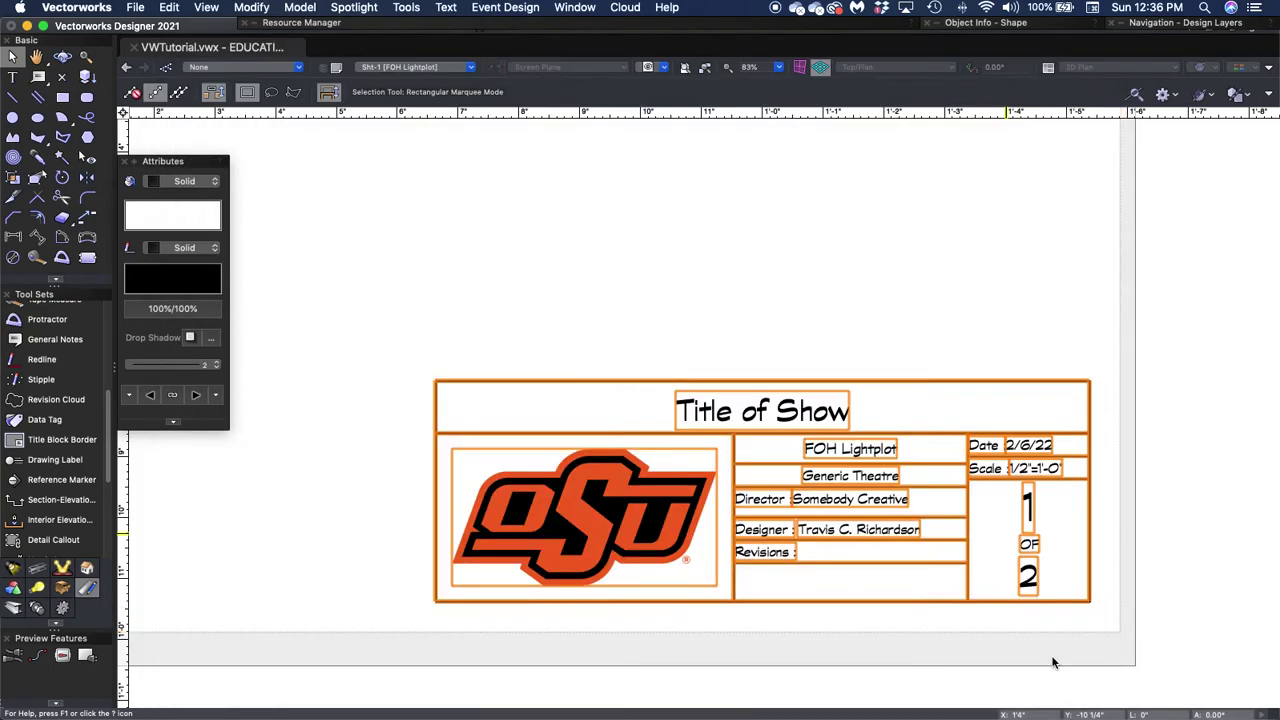
Deselect the title block and fit the whole FOH Lightplot sheet to the window.
left_click(664, 259)
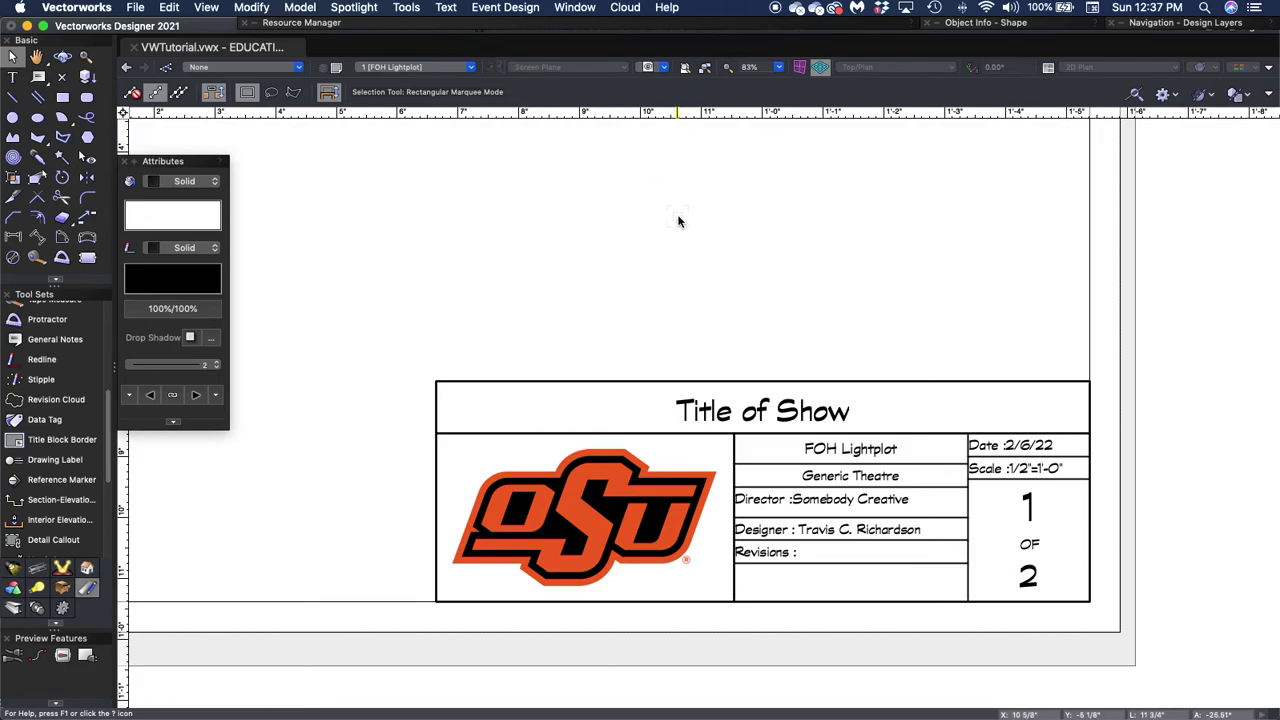
left_click(686, 71)
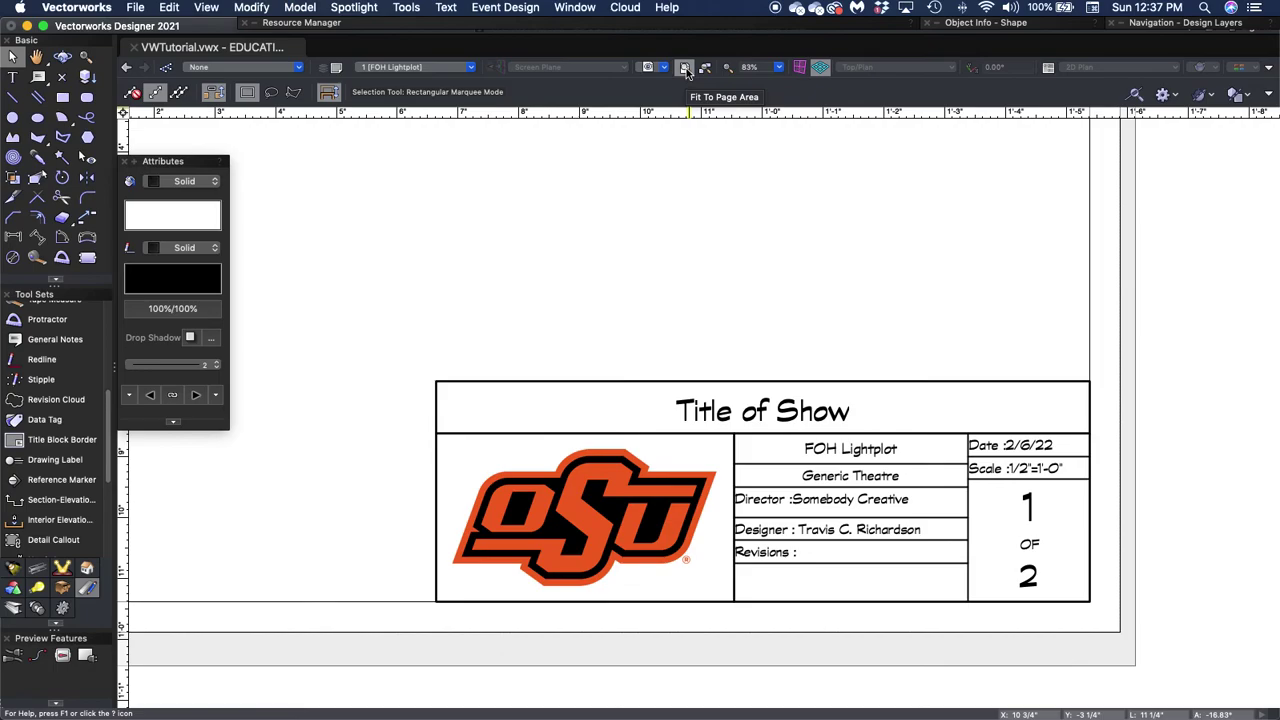
left_click(685, 68)
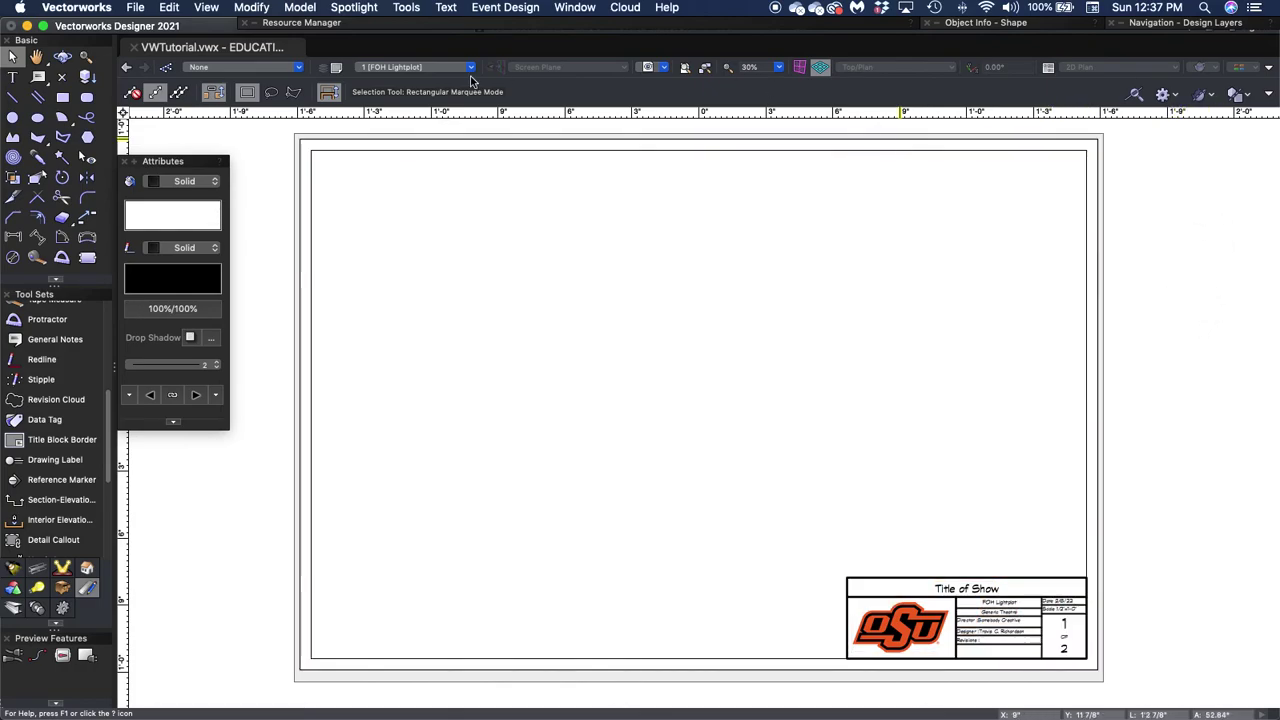
left_click(137, 8)
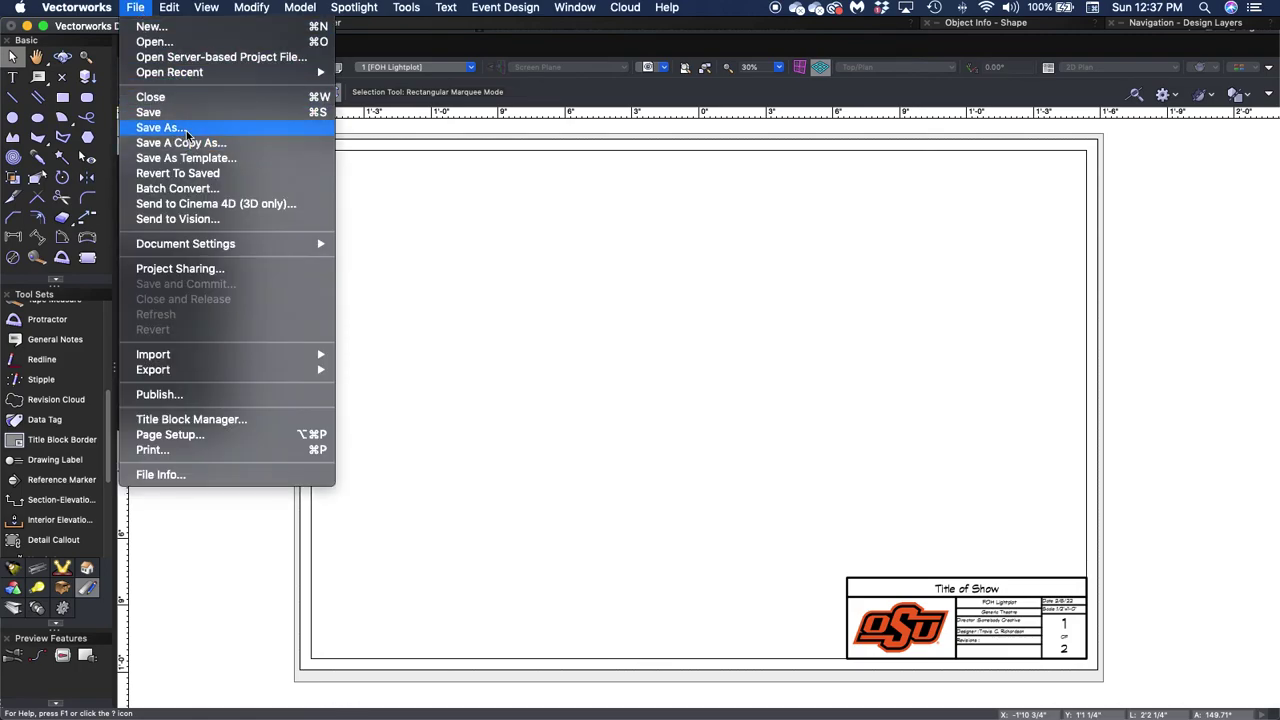
left_click(185, 129)
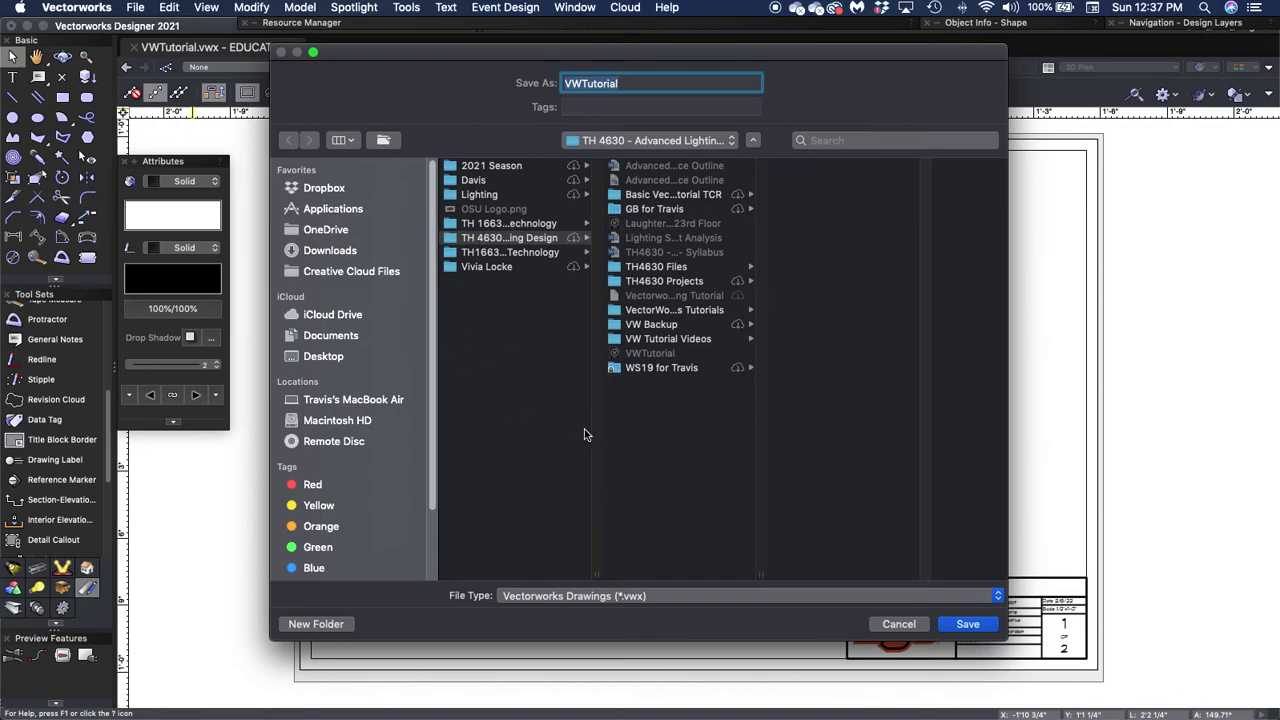
left_click(729, 596)
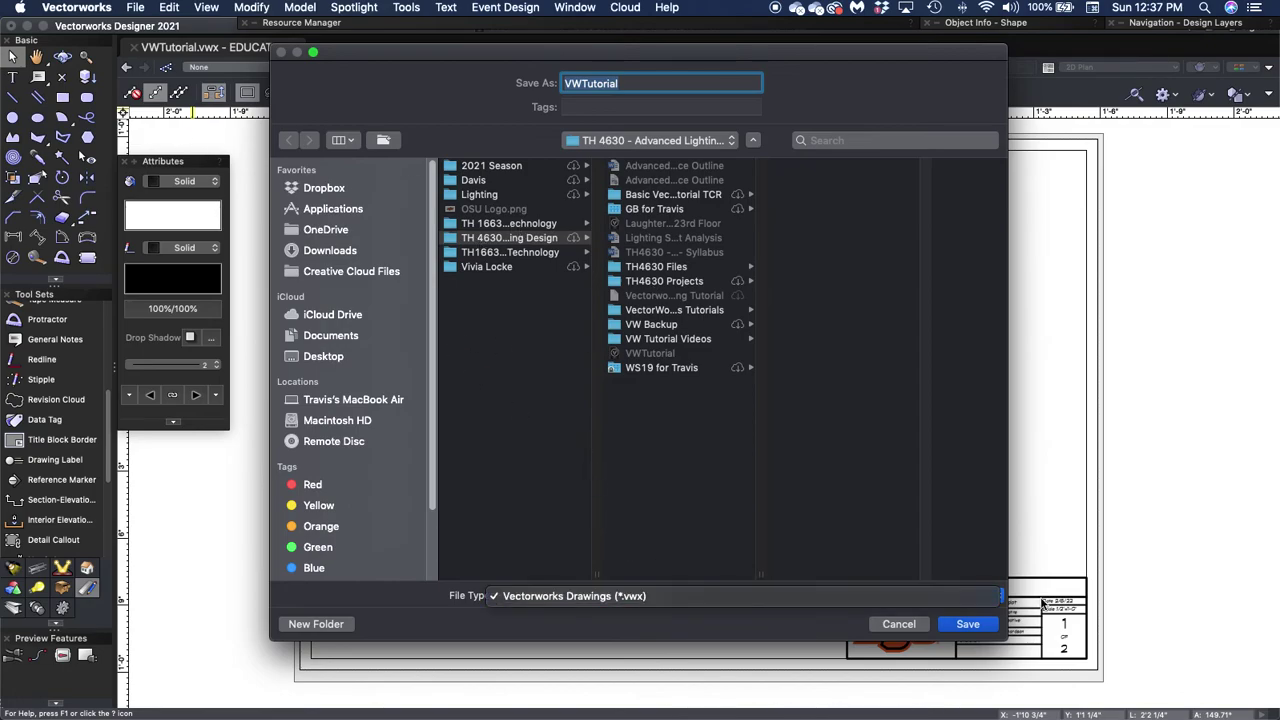
left_click(890, 624)
left_click(897, 624)
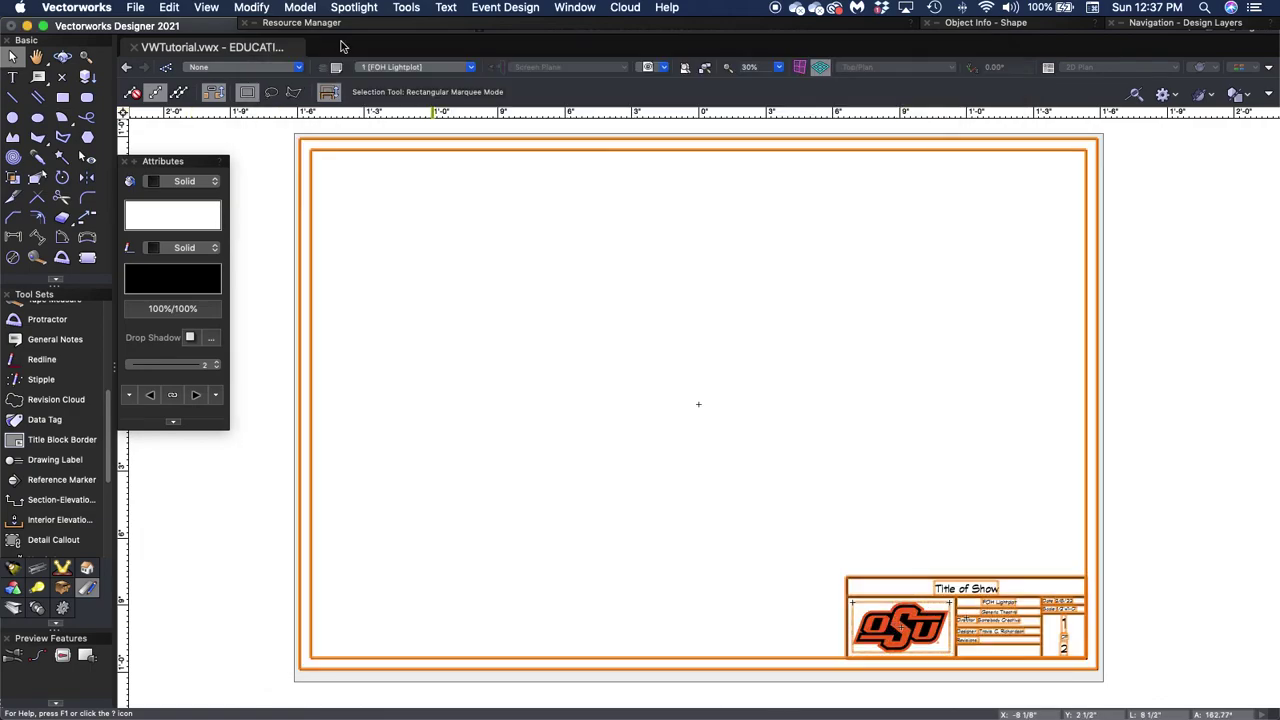
left_click(139, 5)
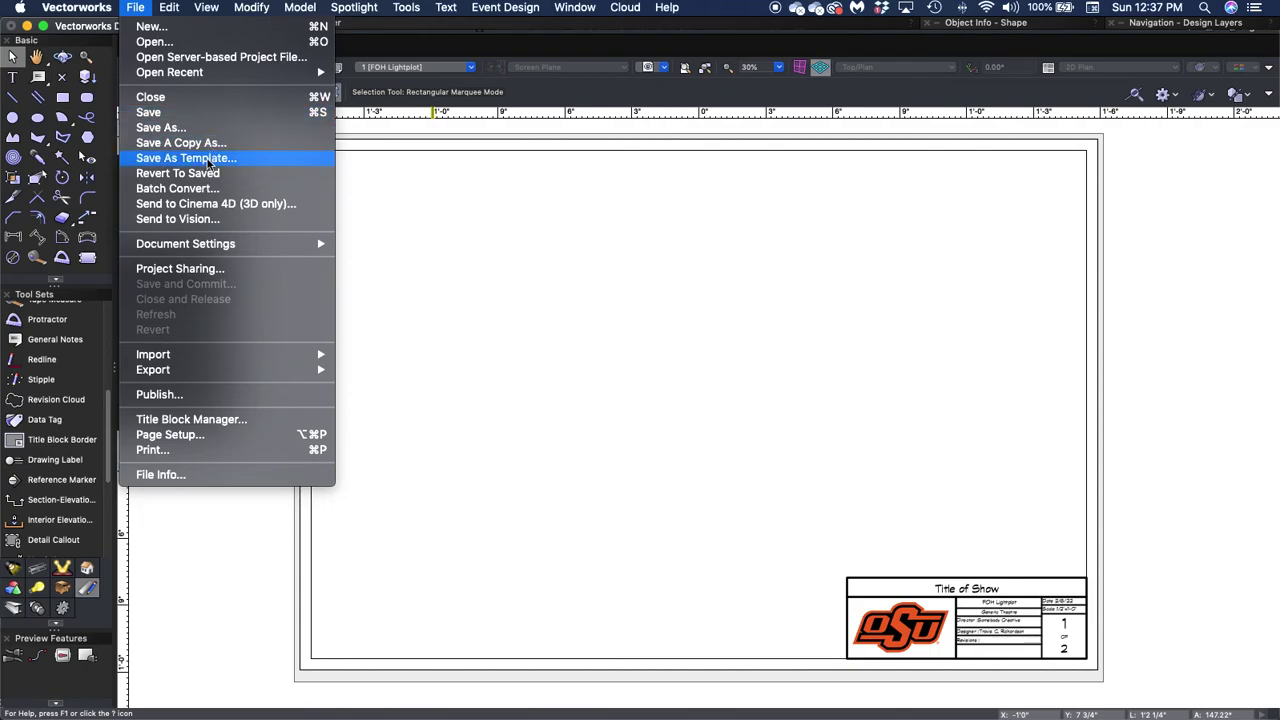
Use Save As Template and navigate to Documents > Current Projects > OSU Files > TH 4630.
left_click(208, 159)
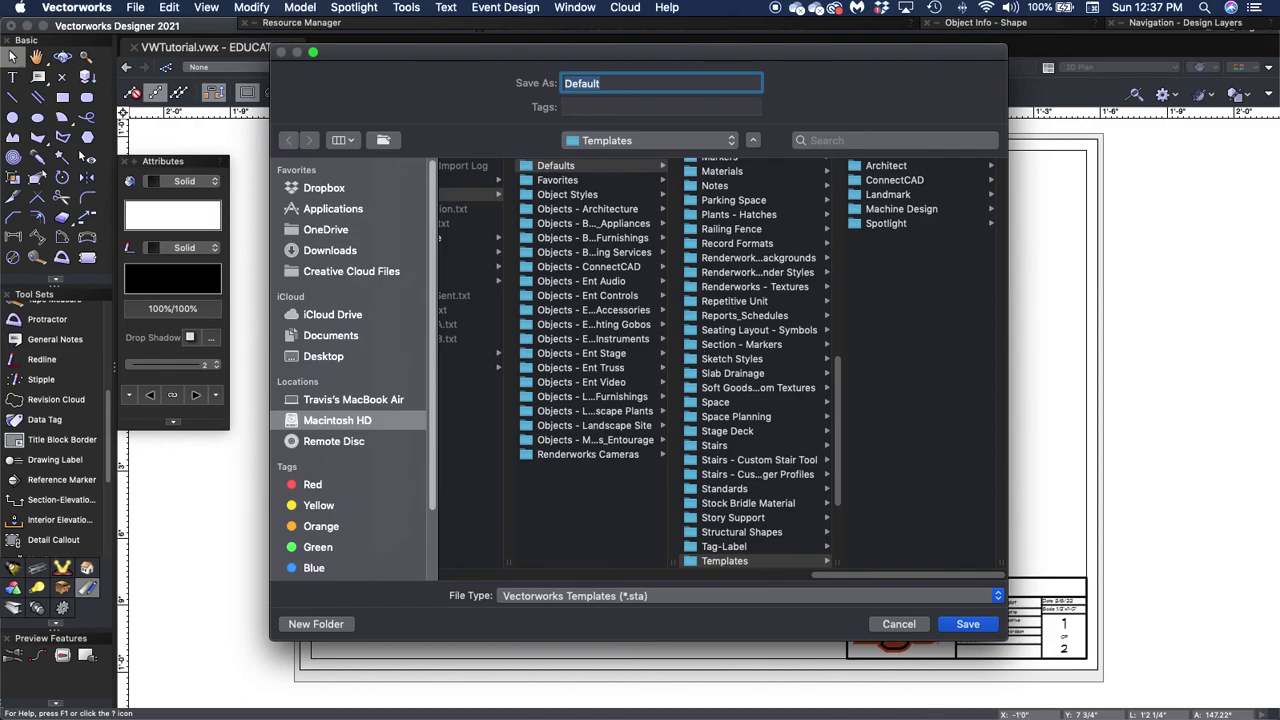
left_click(329, 340)
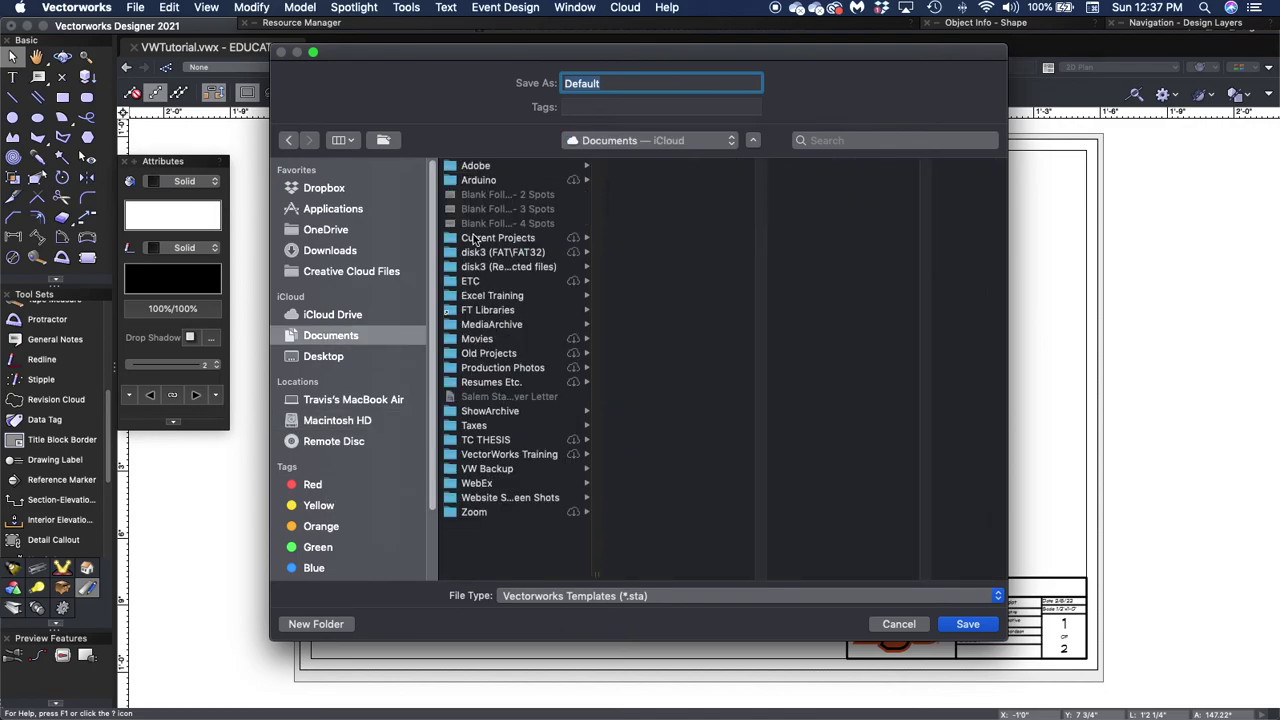
left_click(476, 239)
left_click(620, 297)
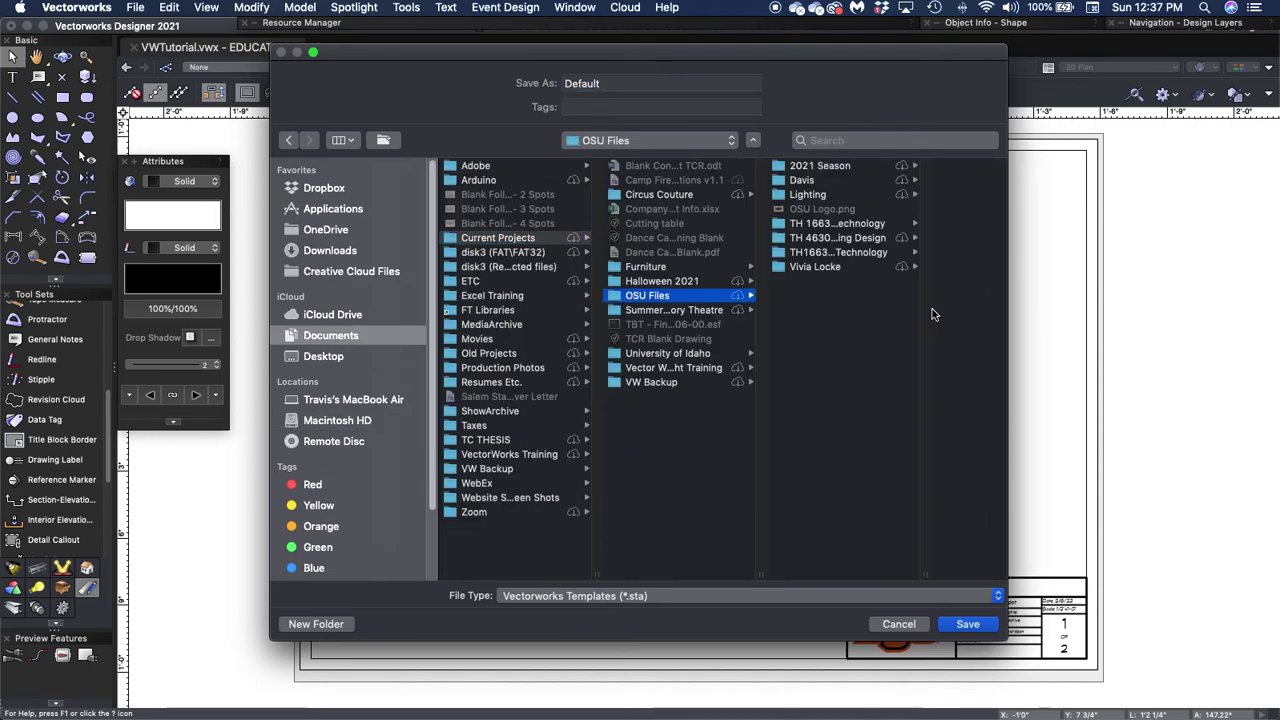
left_click(833, 239)
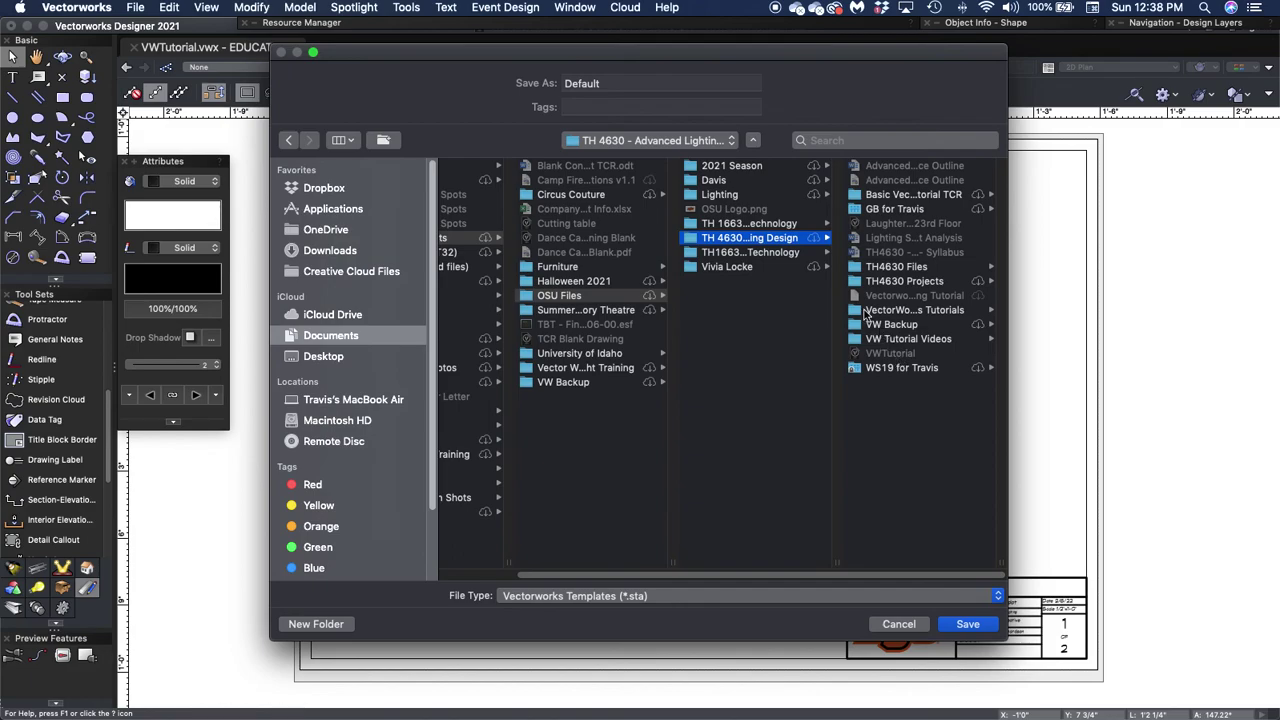
Name the template 'TCR VW Template' and save it.
left_click(610, 83)
double_click(610, 83)
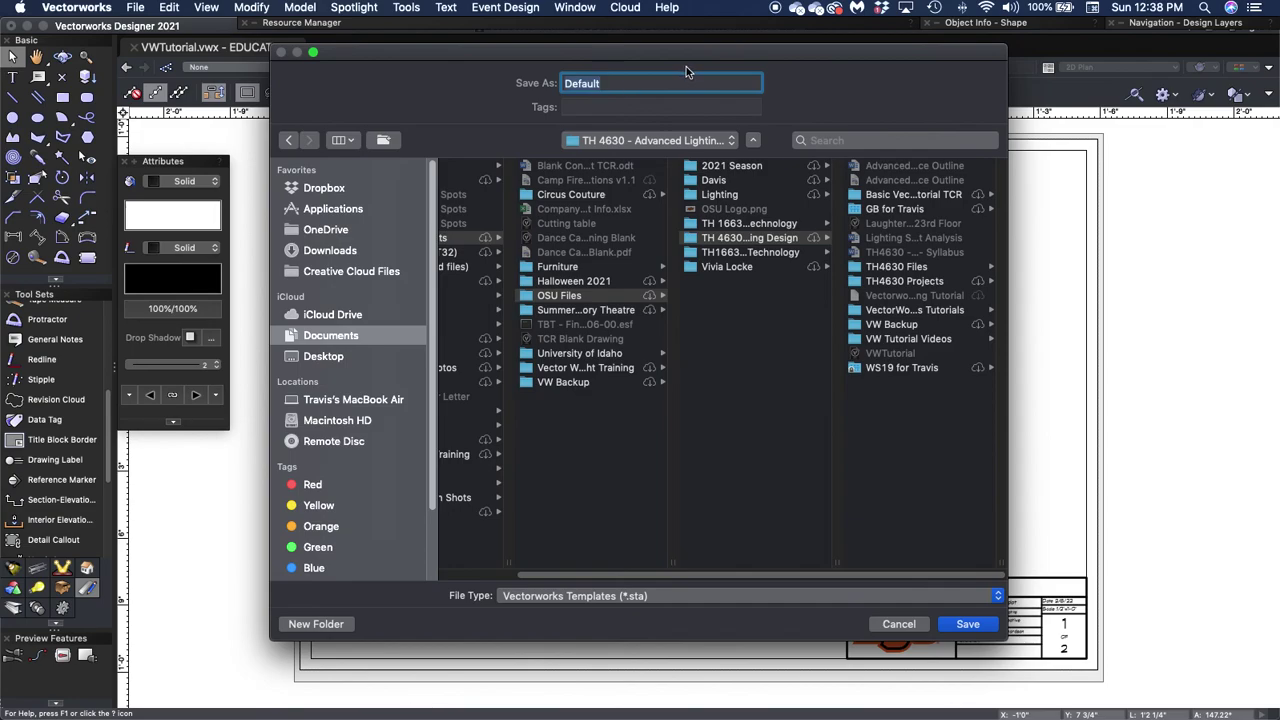
type("TCRVW")
key("BackSpace")
key("BackSpace")
type("VW Template")
key("Return")
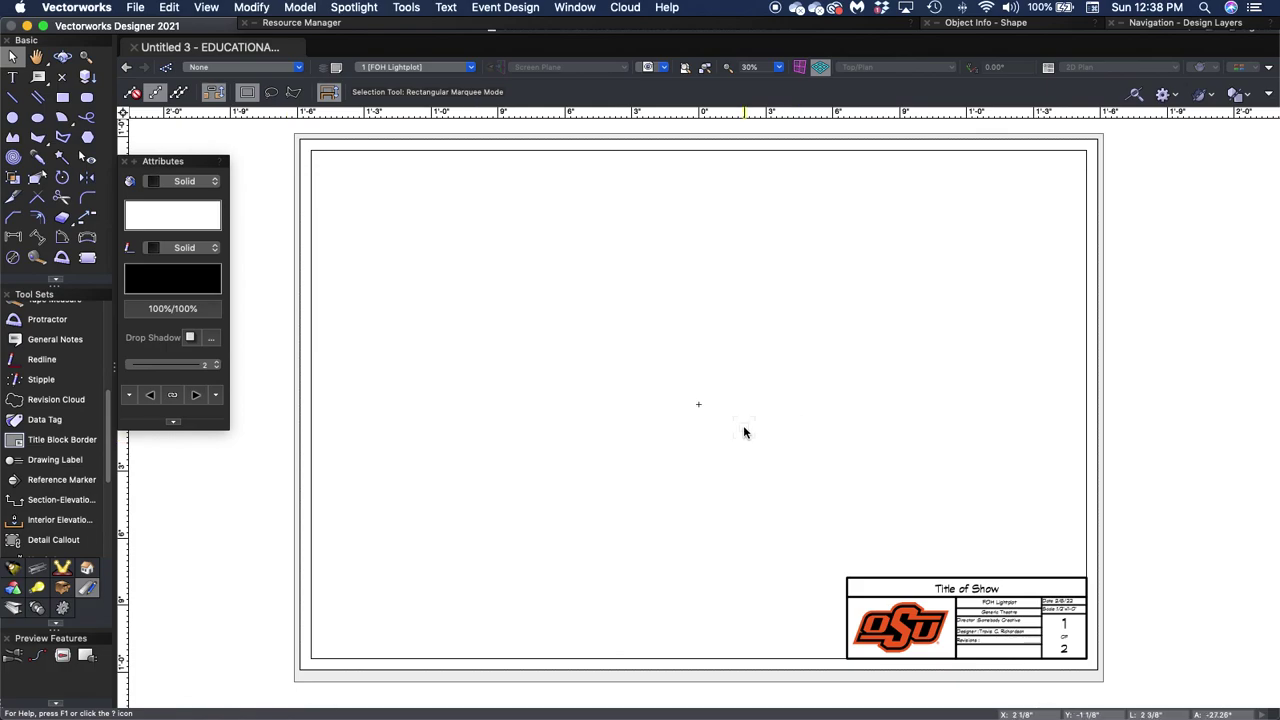
key("super+Tab")
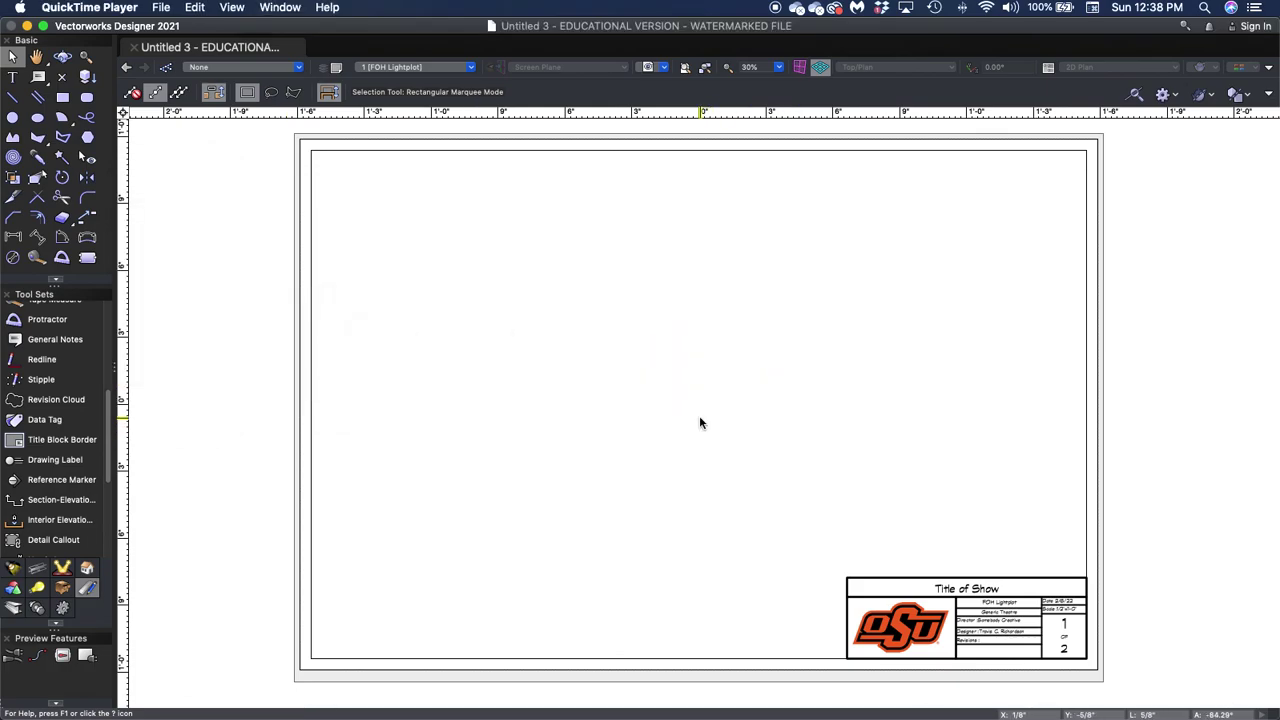